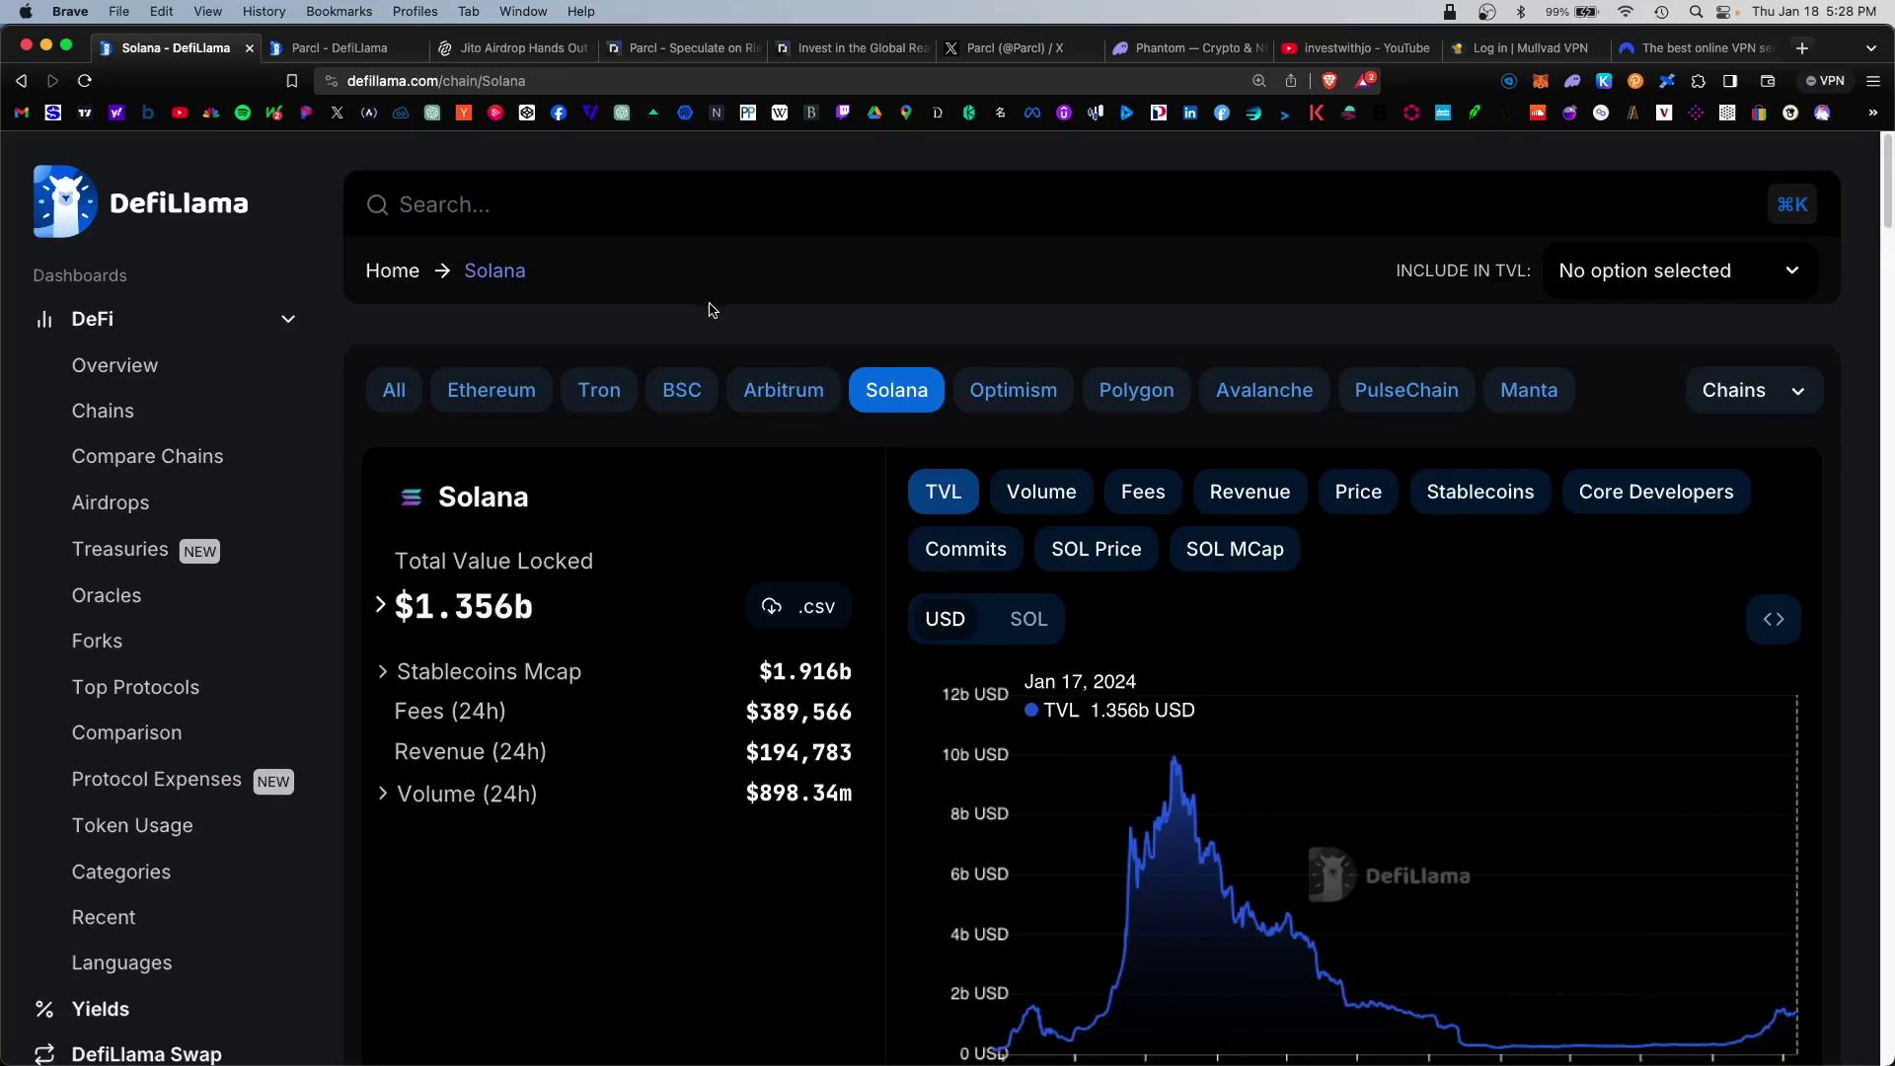
# - Zoom into DefiLlama's Solana protocol rankings and highlight Parcl's $36.75m TVL
pyautogui.scroll(-10, 701, 312)
pyautogui.press('super+equal')
pyautogui.scroll(-5, 697, 326)
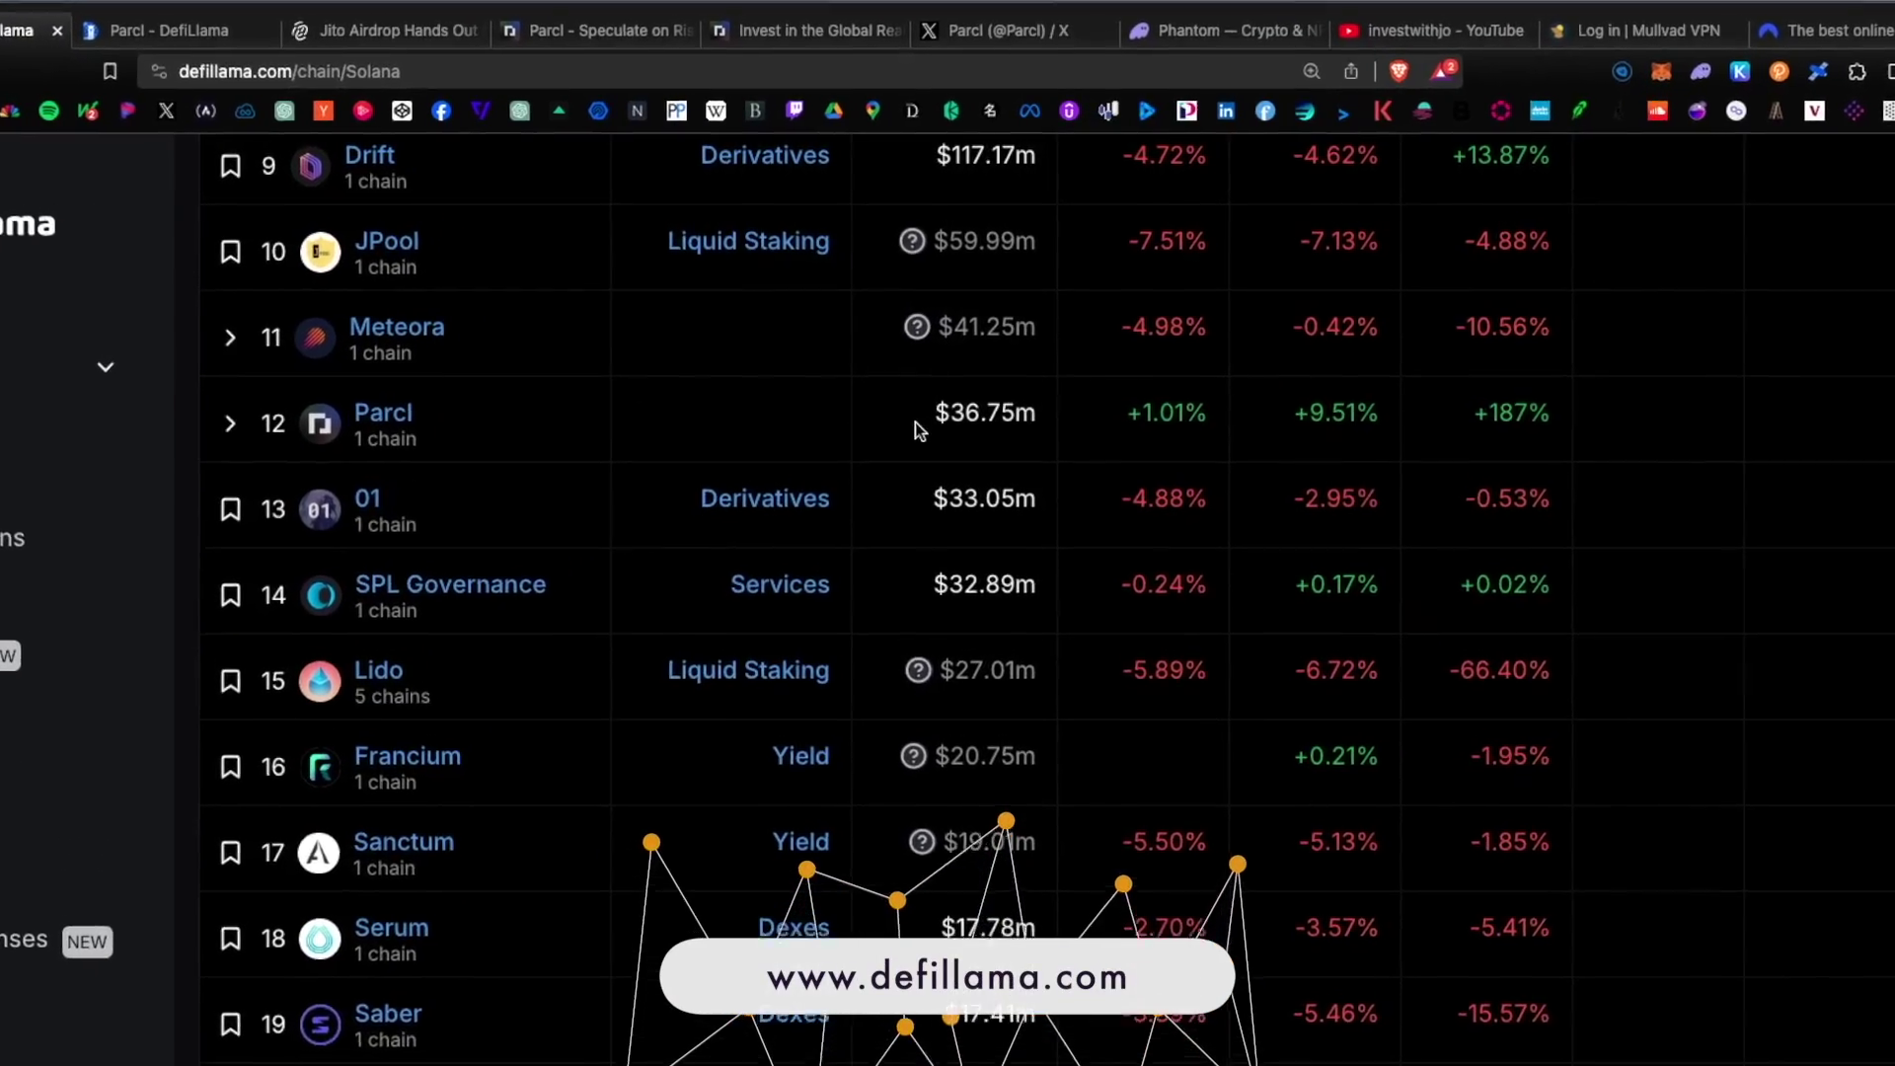
pyautogui.moveTo(915, 422); pyautogui.dragTo(1037, 424)
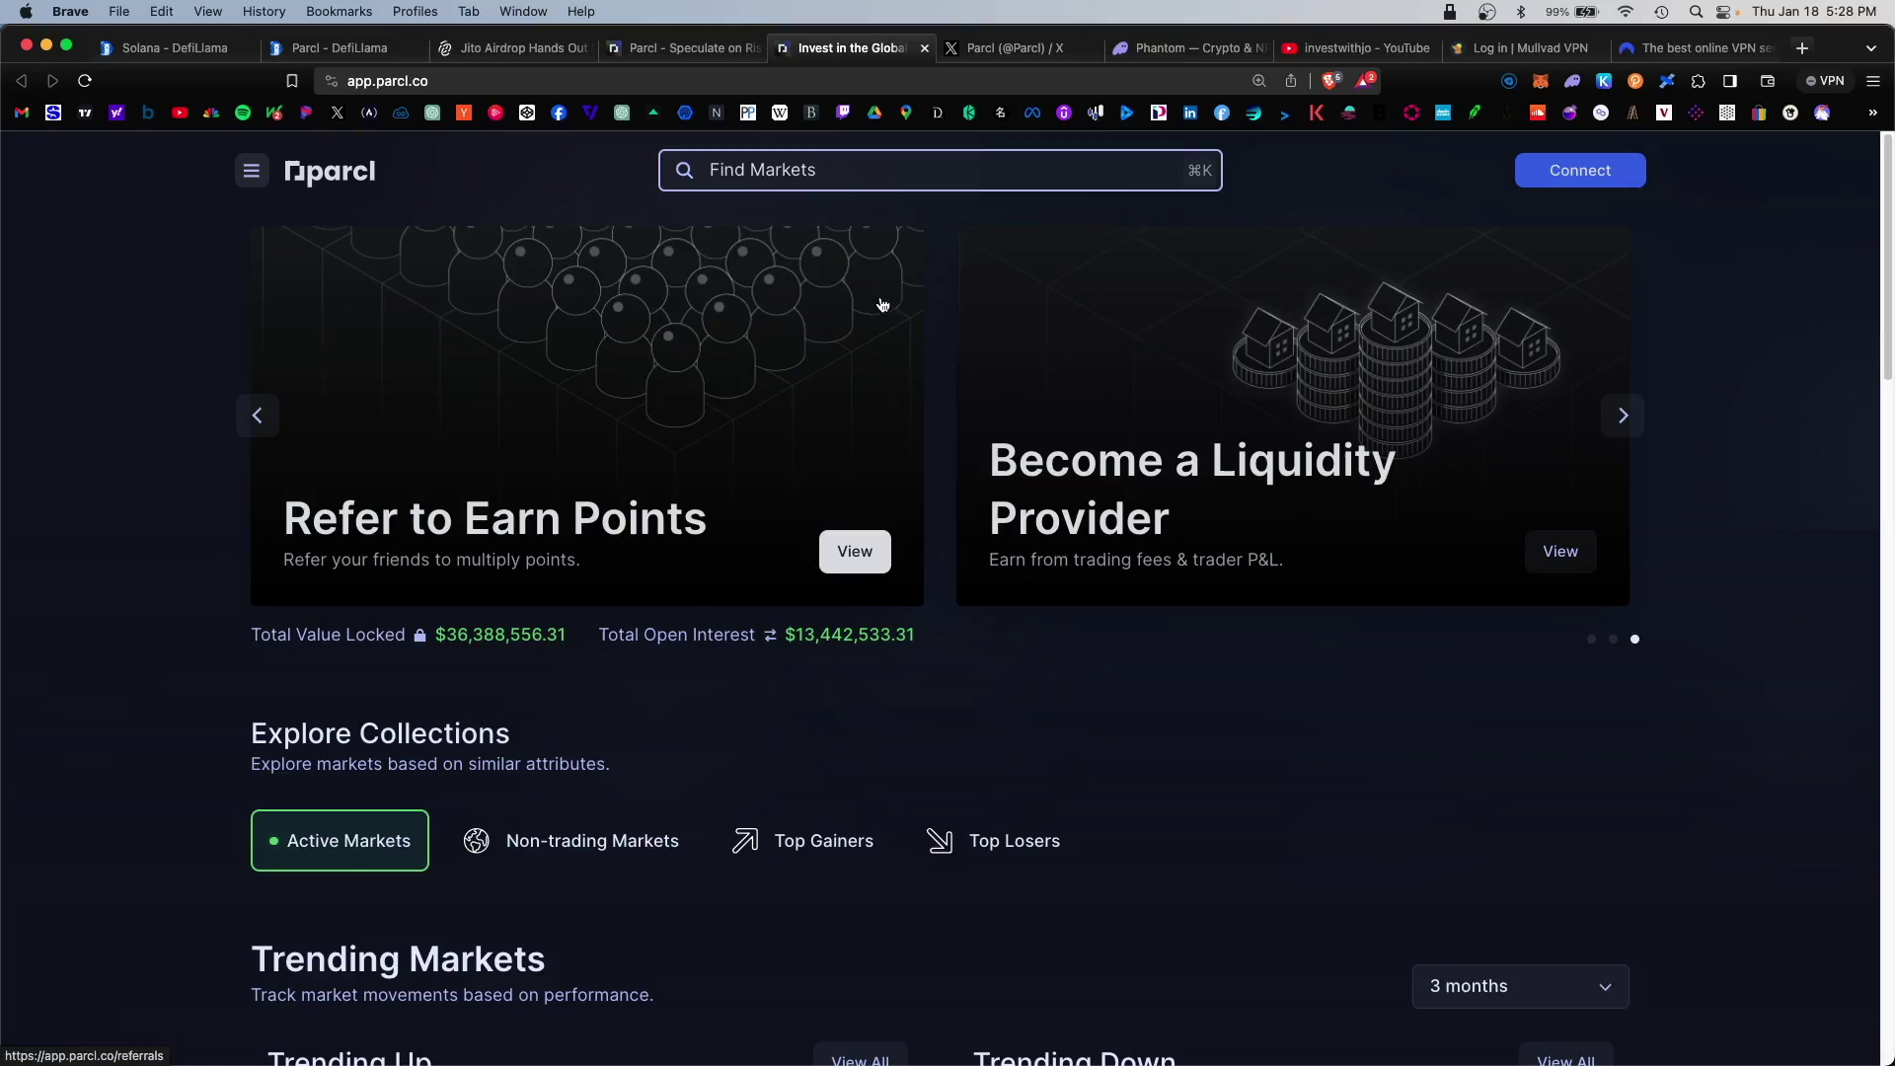
pyautogui.scroll(-7, 882, 304)
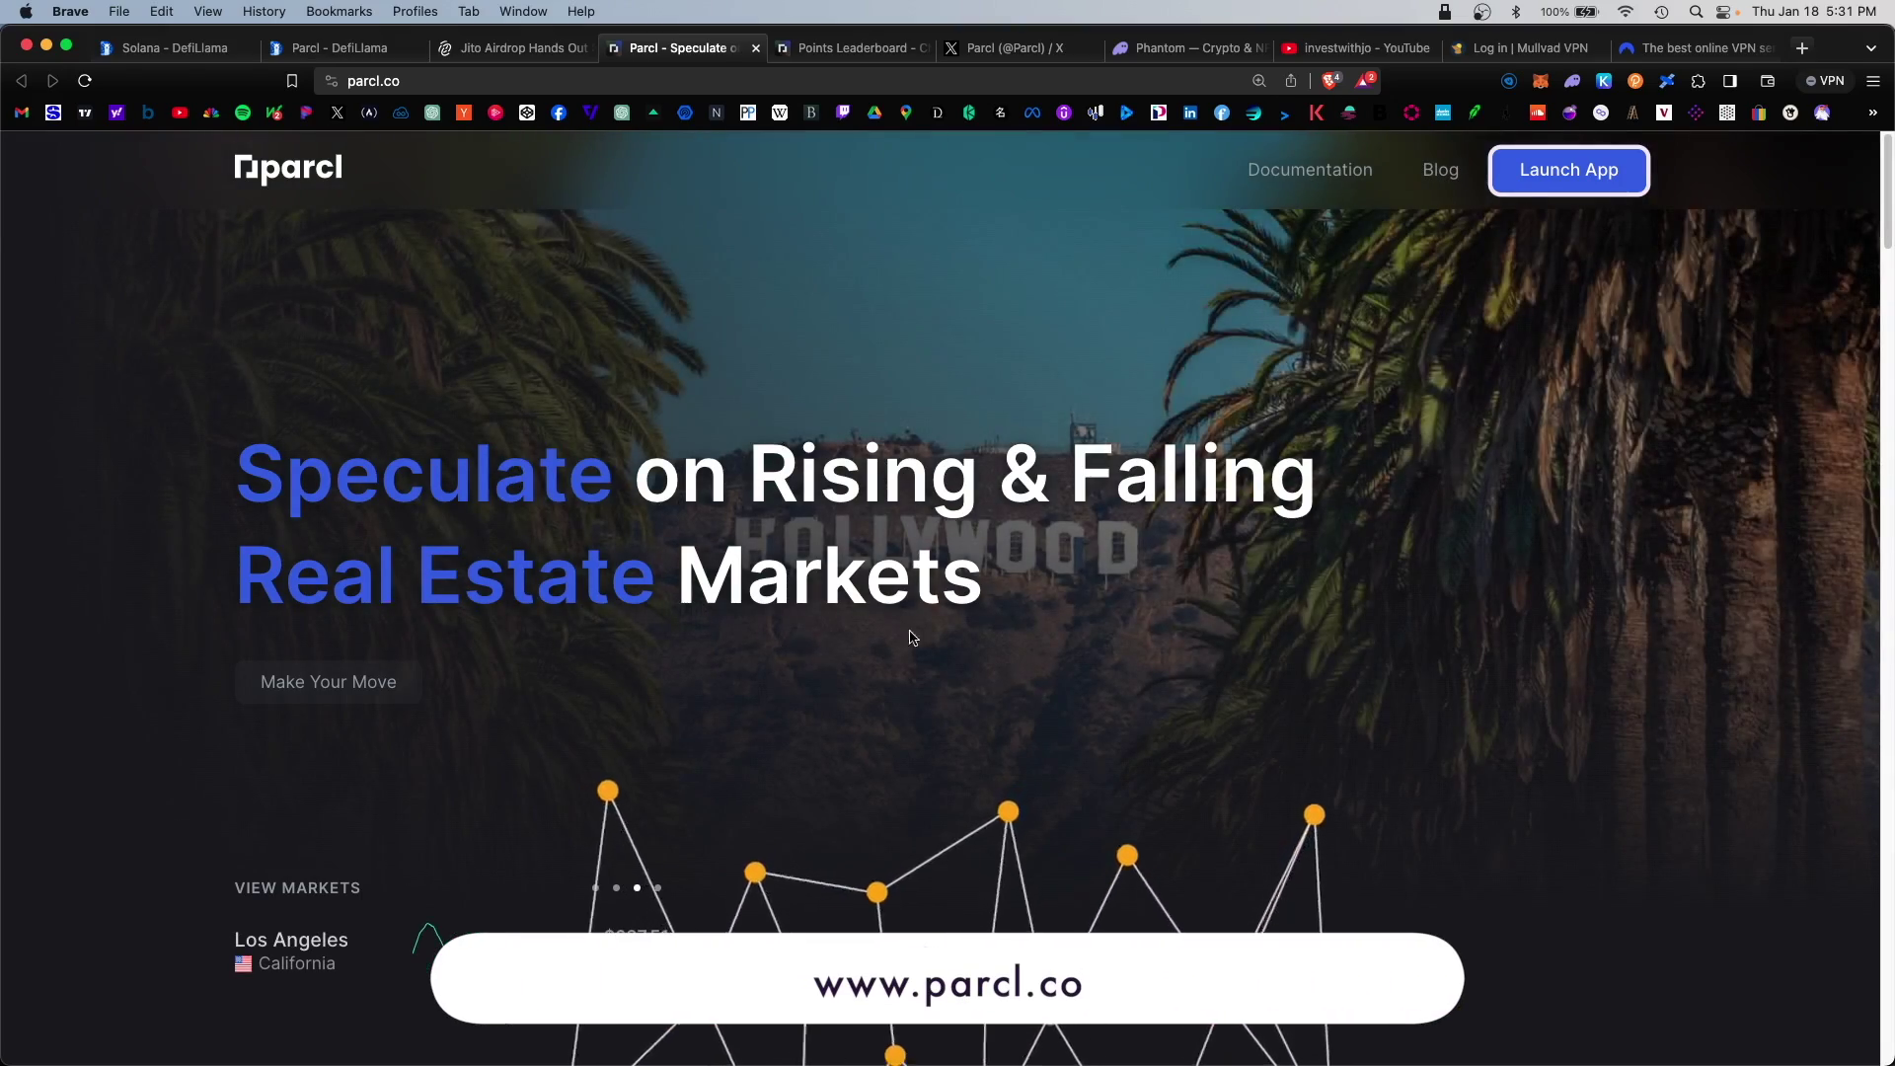
# - Launch the Parcl trading app and connect the Phantom wallet, glancing at the VPN tabs
pyautogui.click(1615, 178)
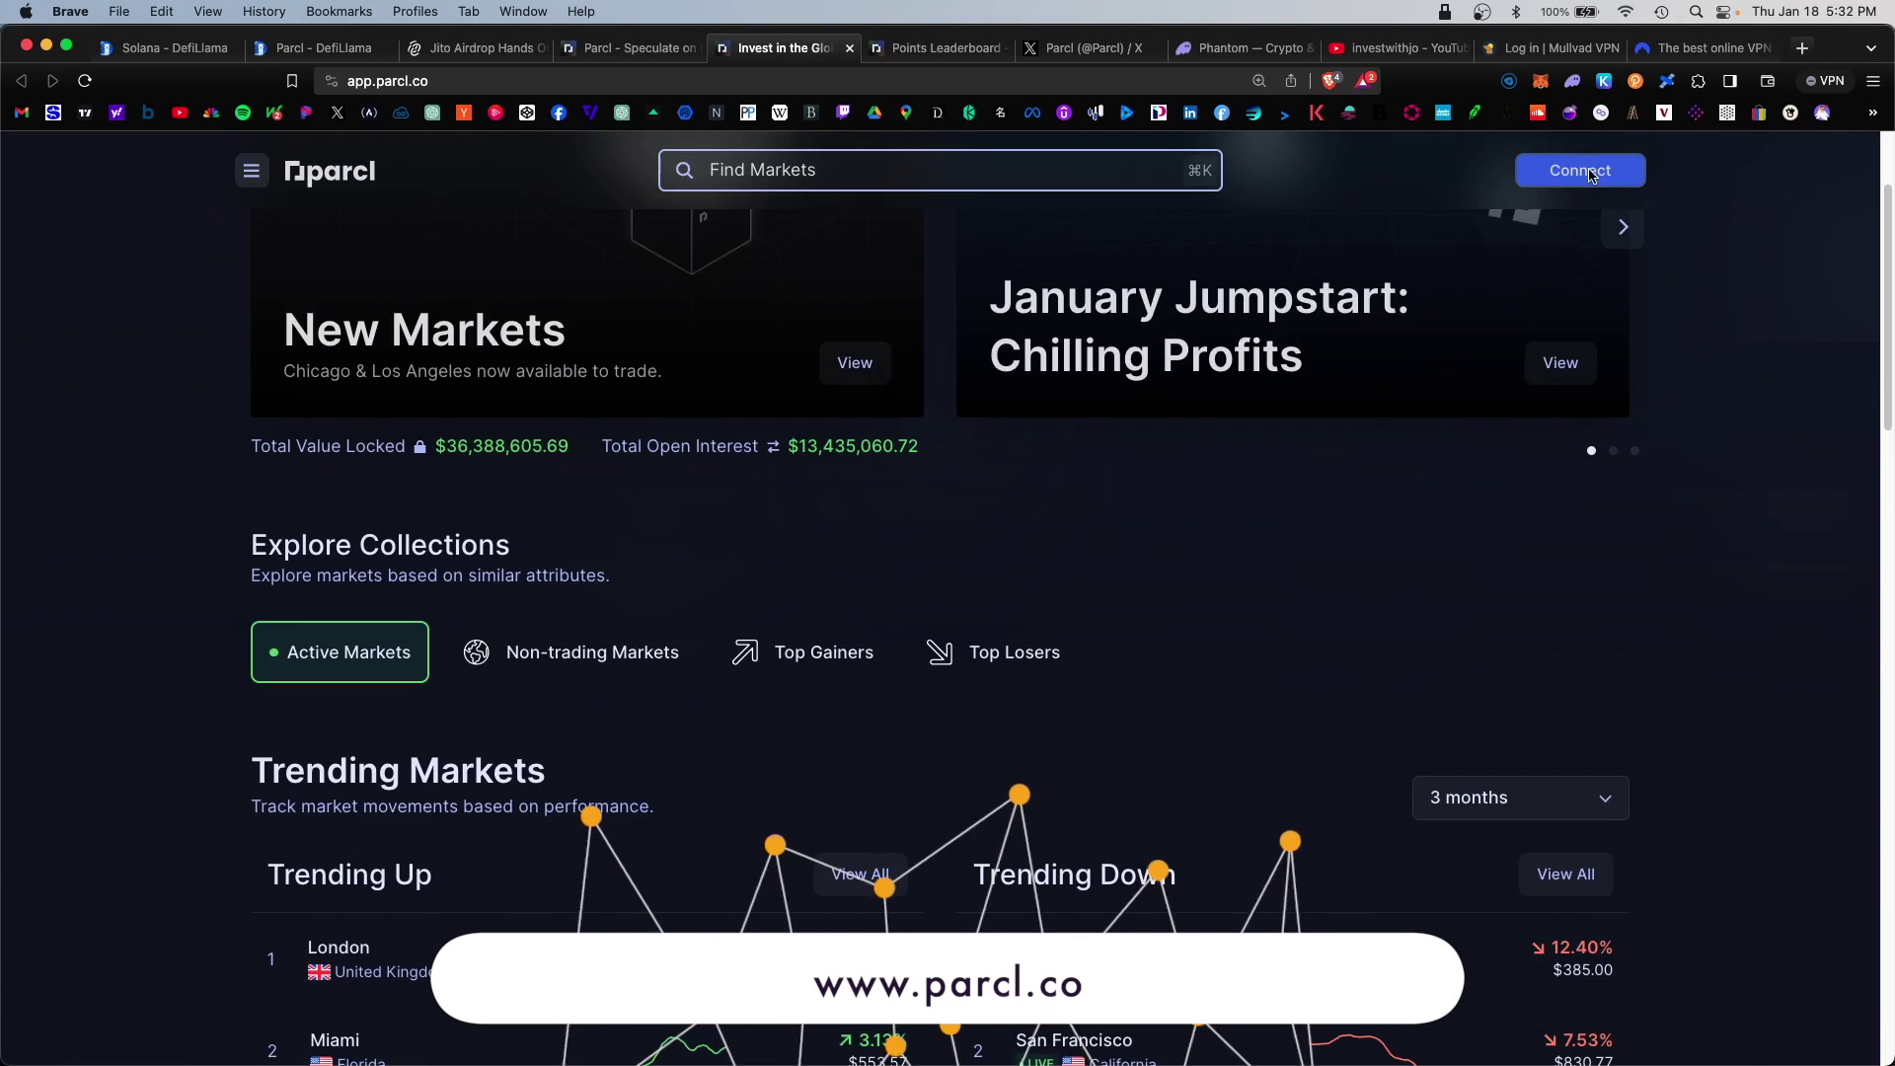
pyautogui.click(1582, 175)
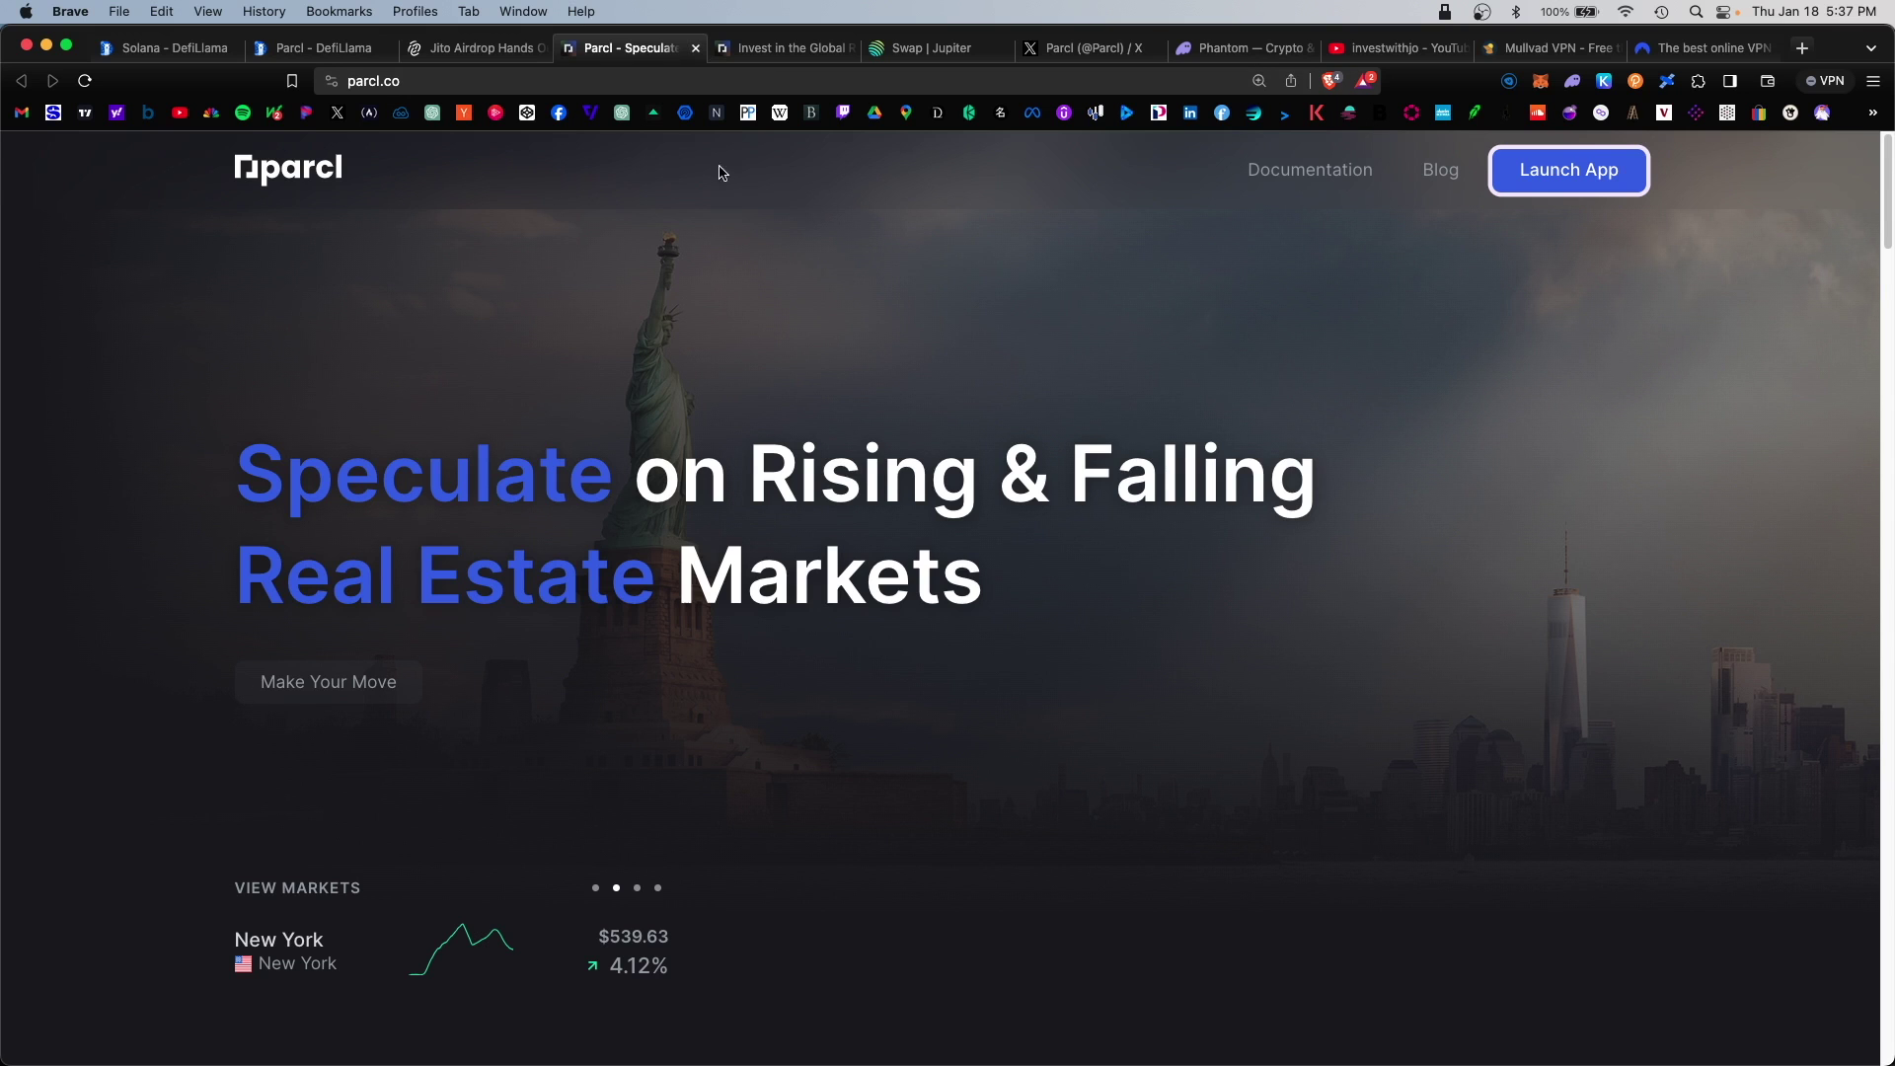
pyautogui.click(1518, 41)
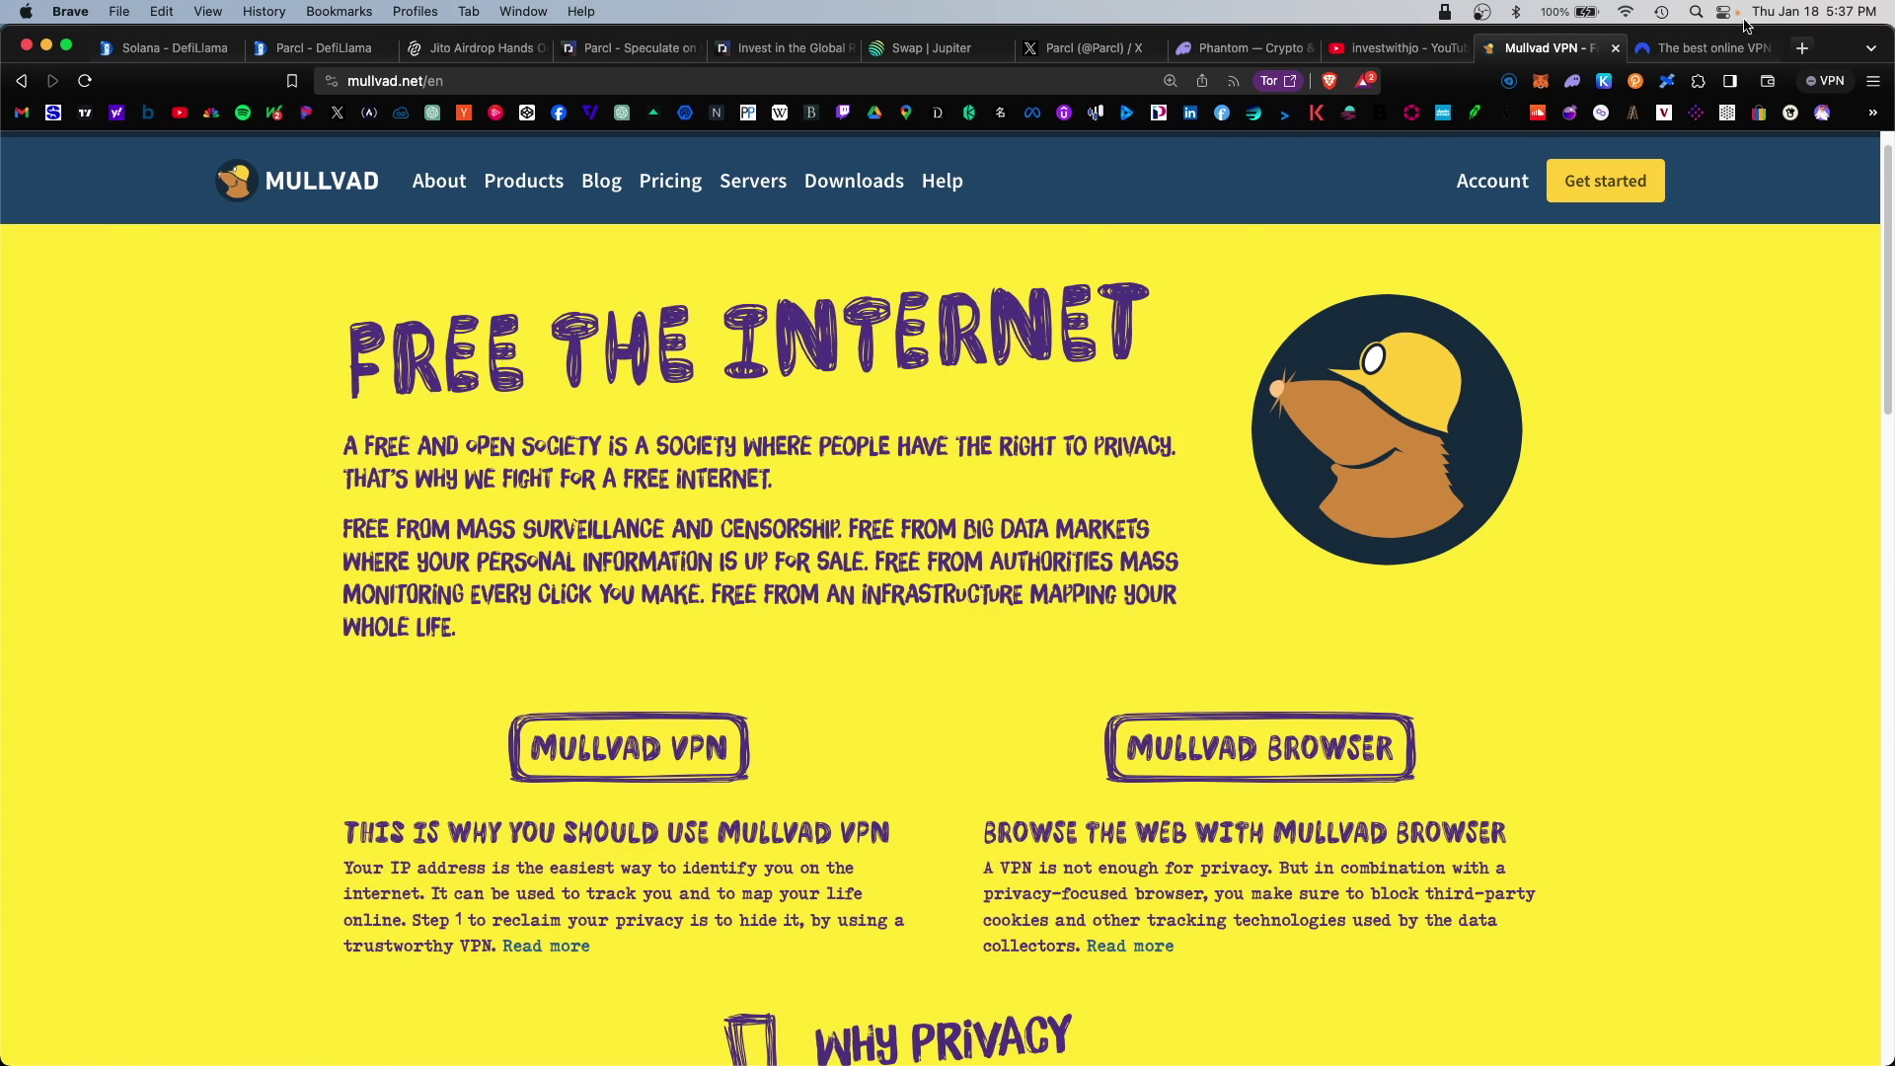
pyautogui.click(1716, 47)
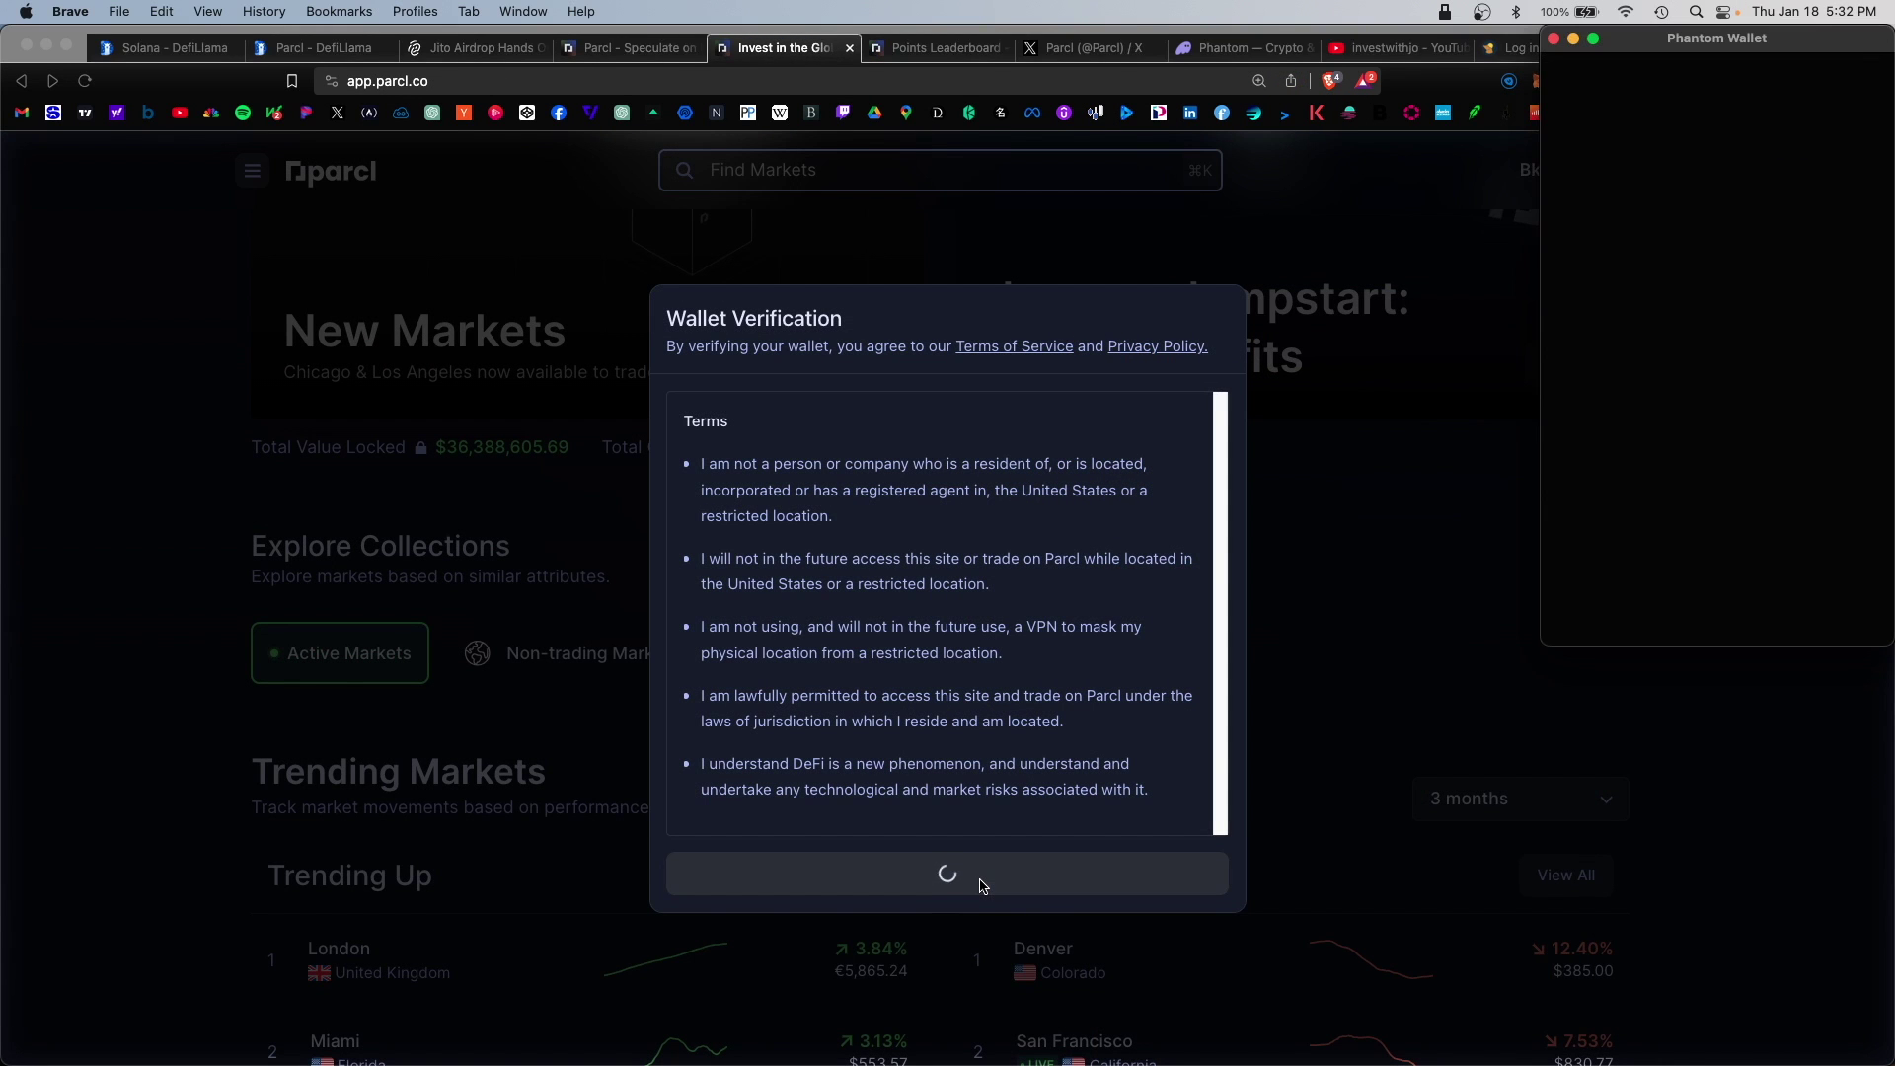
# - Sign the Phantom verification and step through the LP and Trading Account onboarding explainers
pyautogui.press('Return')
pyautogui.click(945, 877)
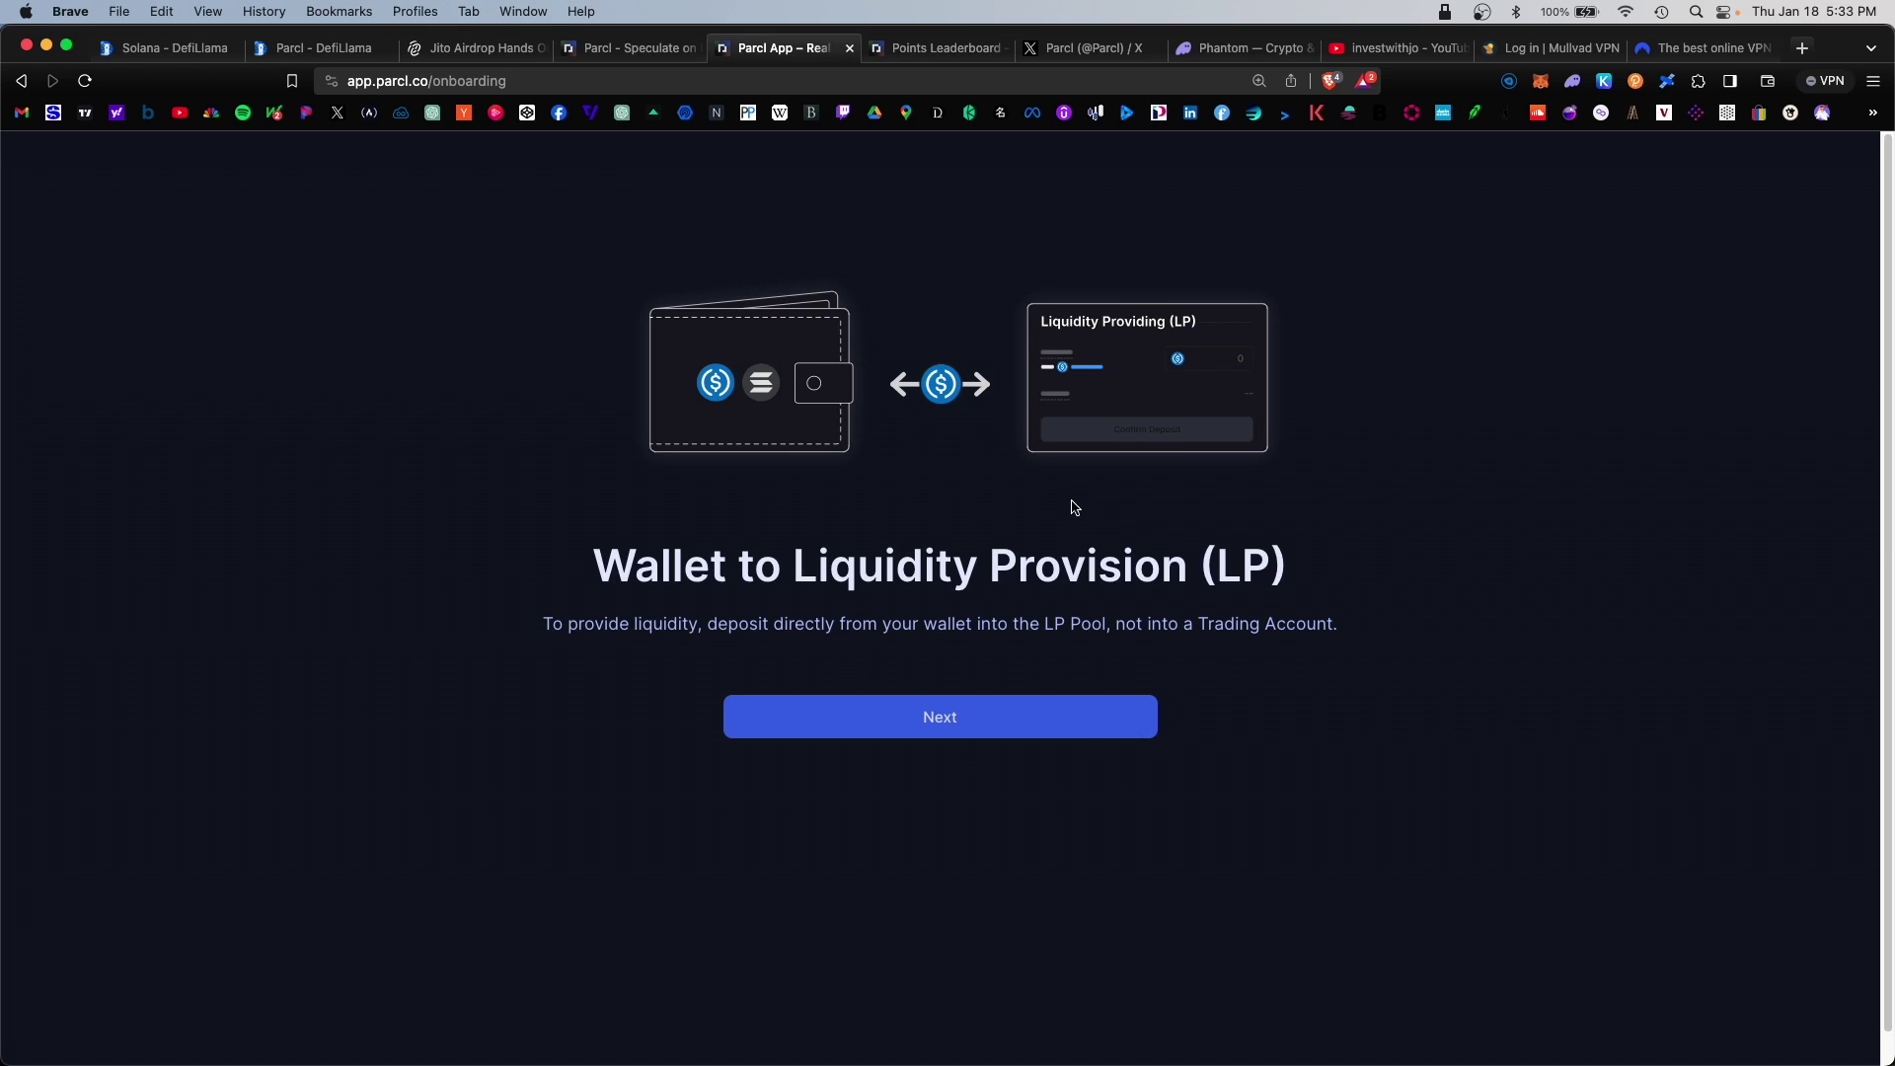
pyautogui.click(1001, 718)
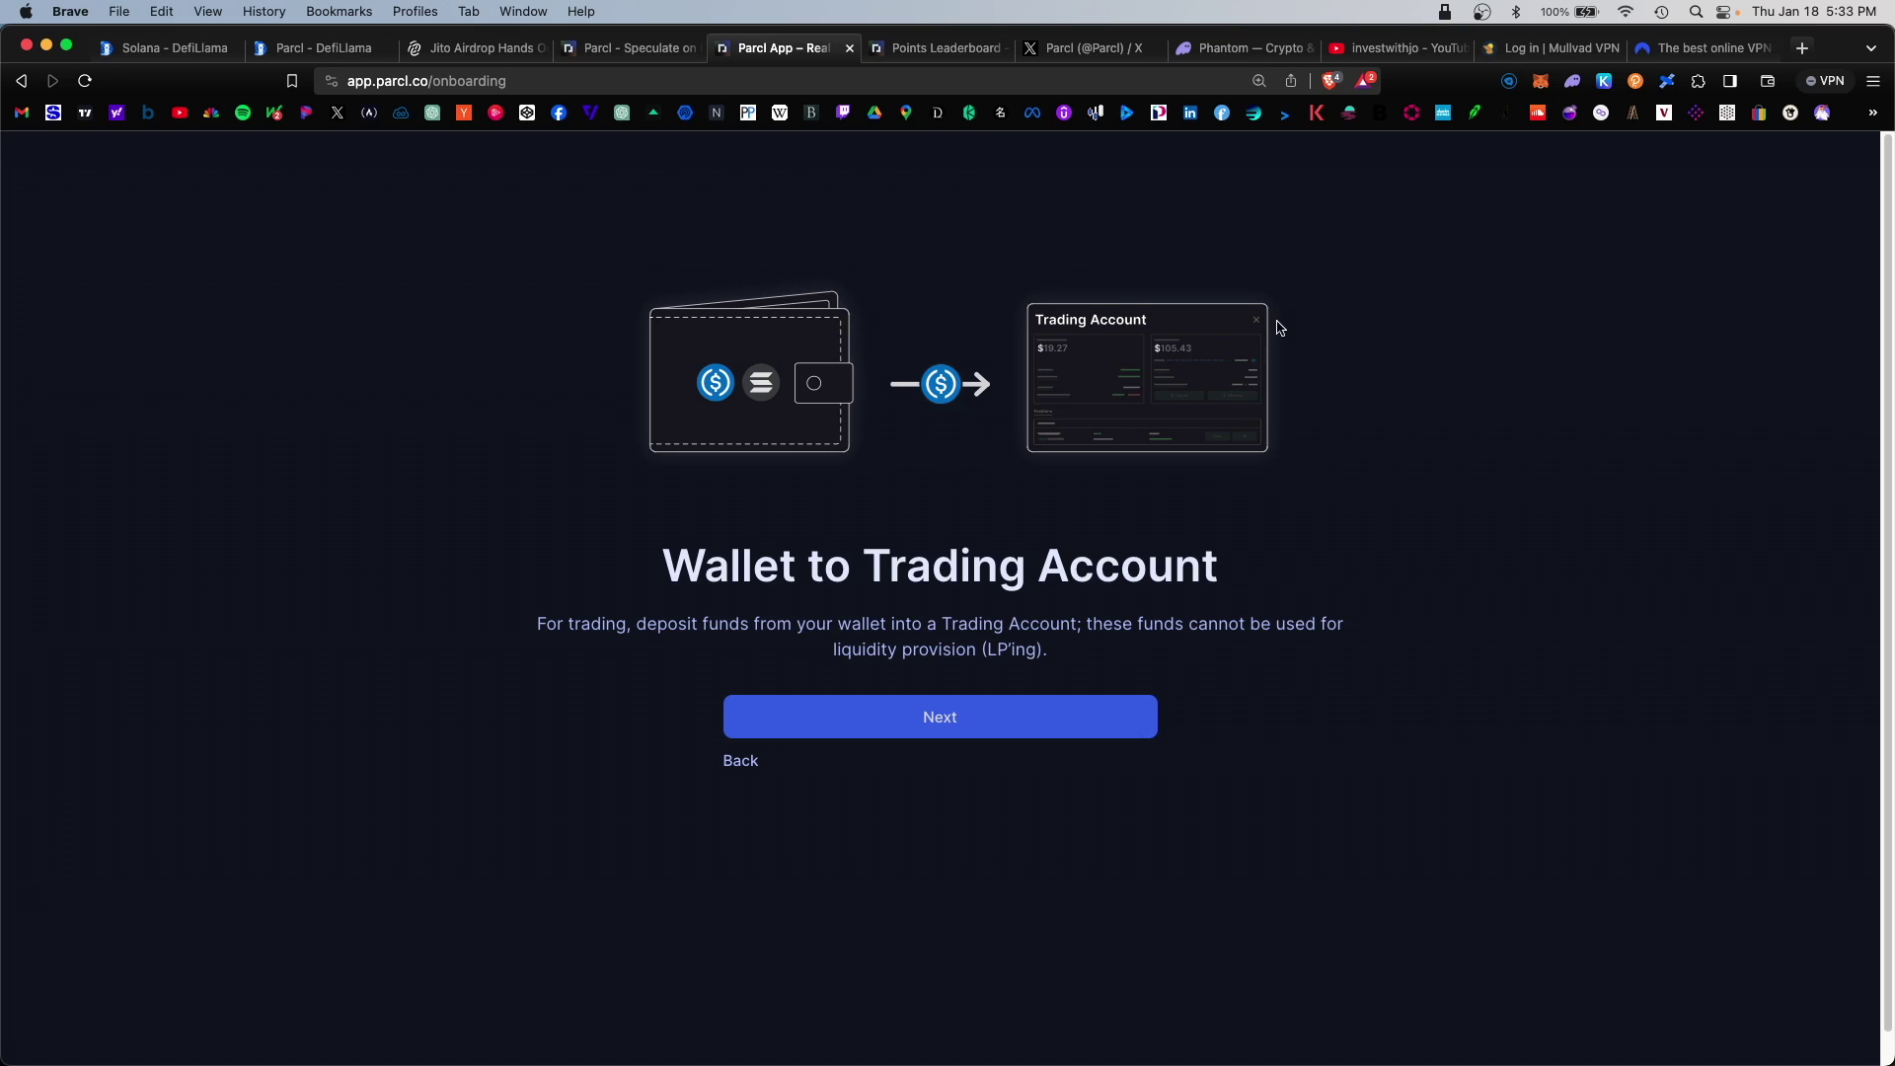
pyautogui.click(997, 718)
pyautogui.moveTo(775, 566); pyautogui.dragTo(1133, 604)
# - Create a named trading account, accepting the terms and leverage-risk acknowledgements, and approve it in Phantom
pyautogui.click(973, 736)
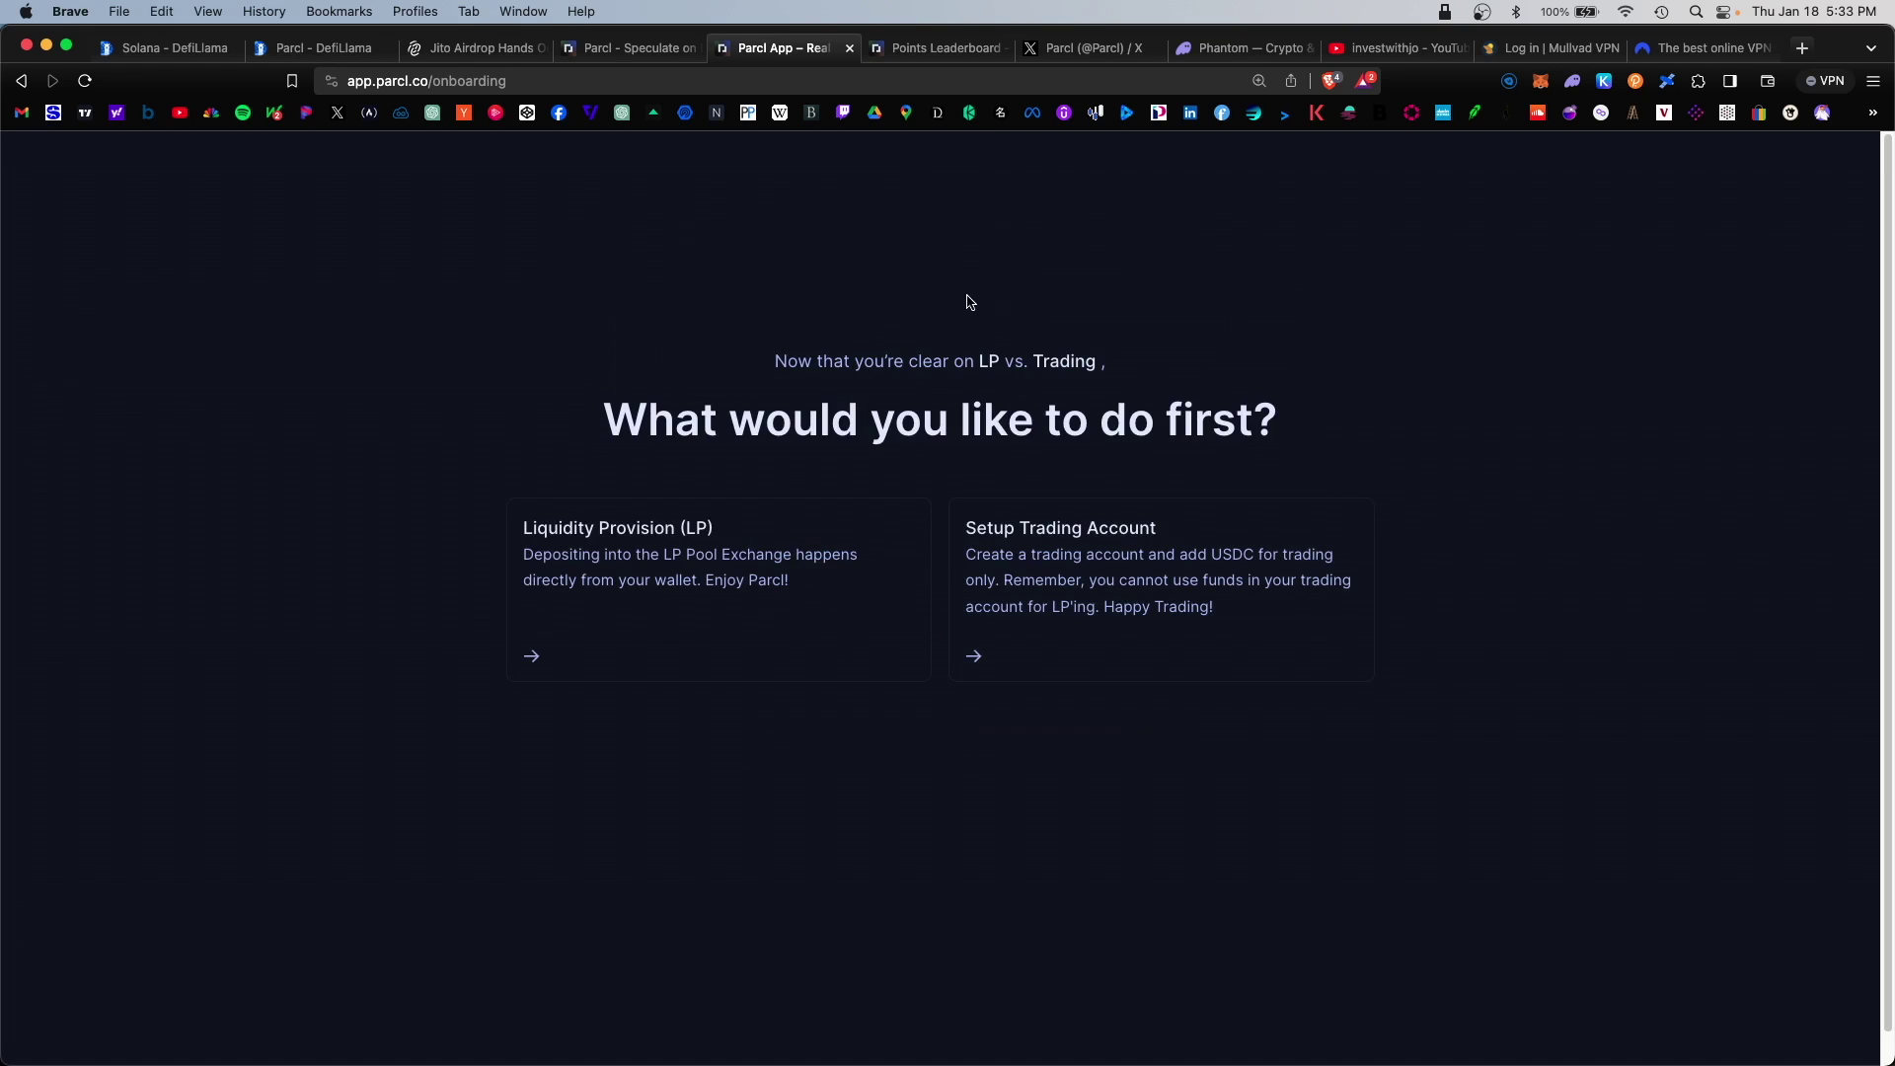
pyautogui.click(1206, 537)
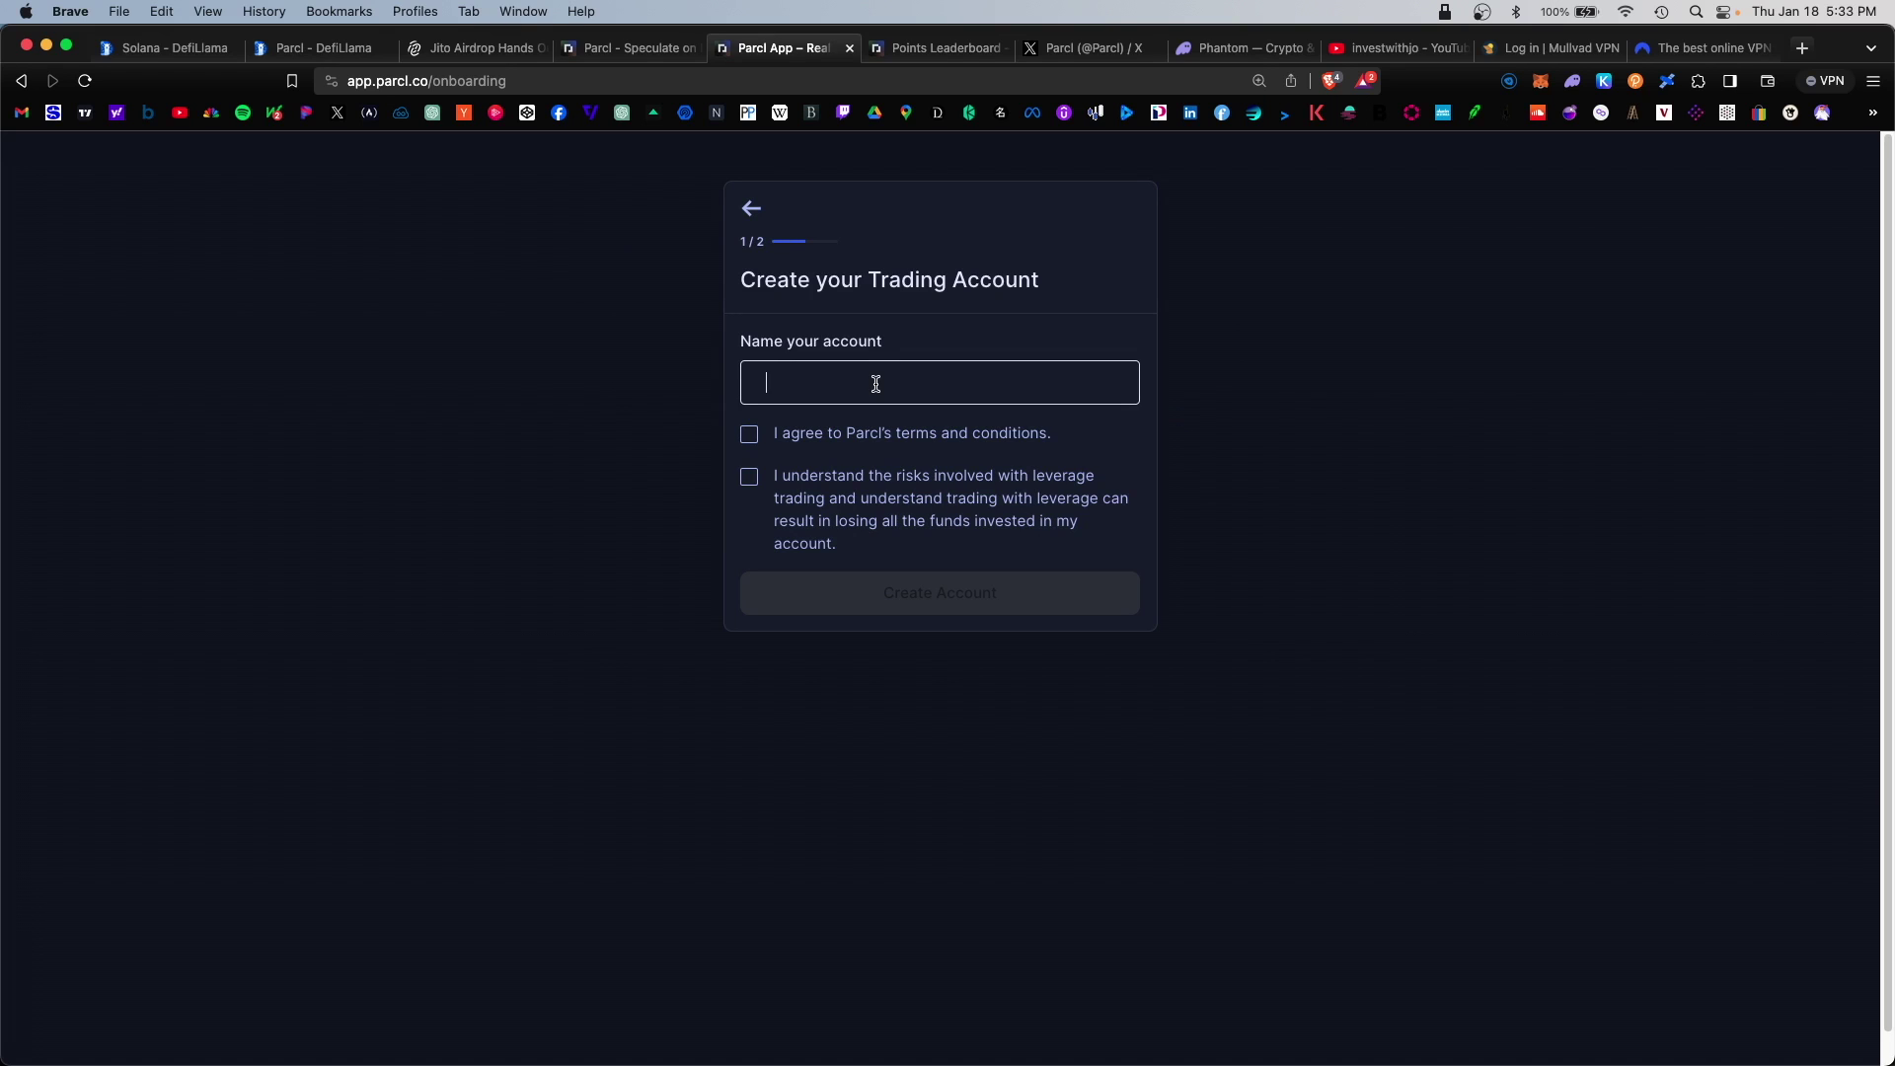
pyautogui.write('jocrypto')
pyautogui.click(749, 434)
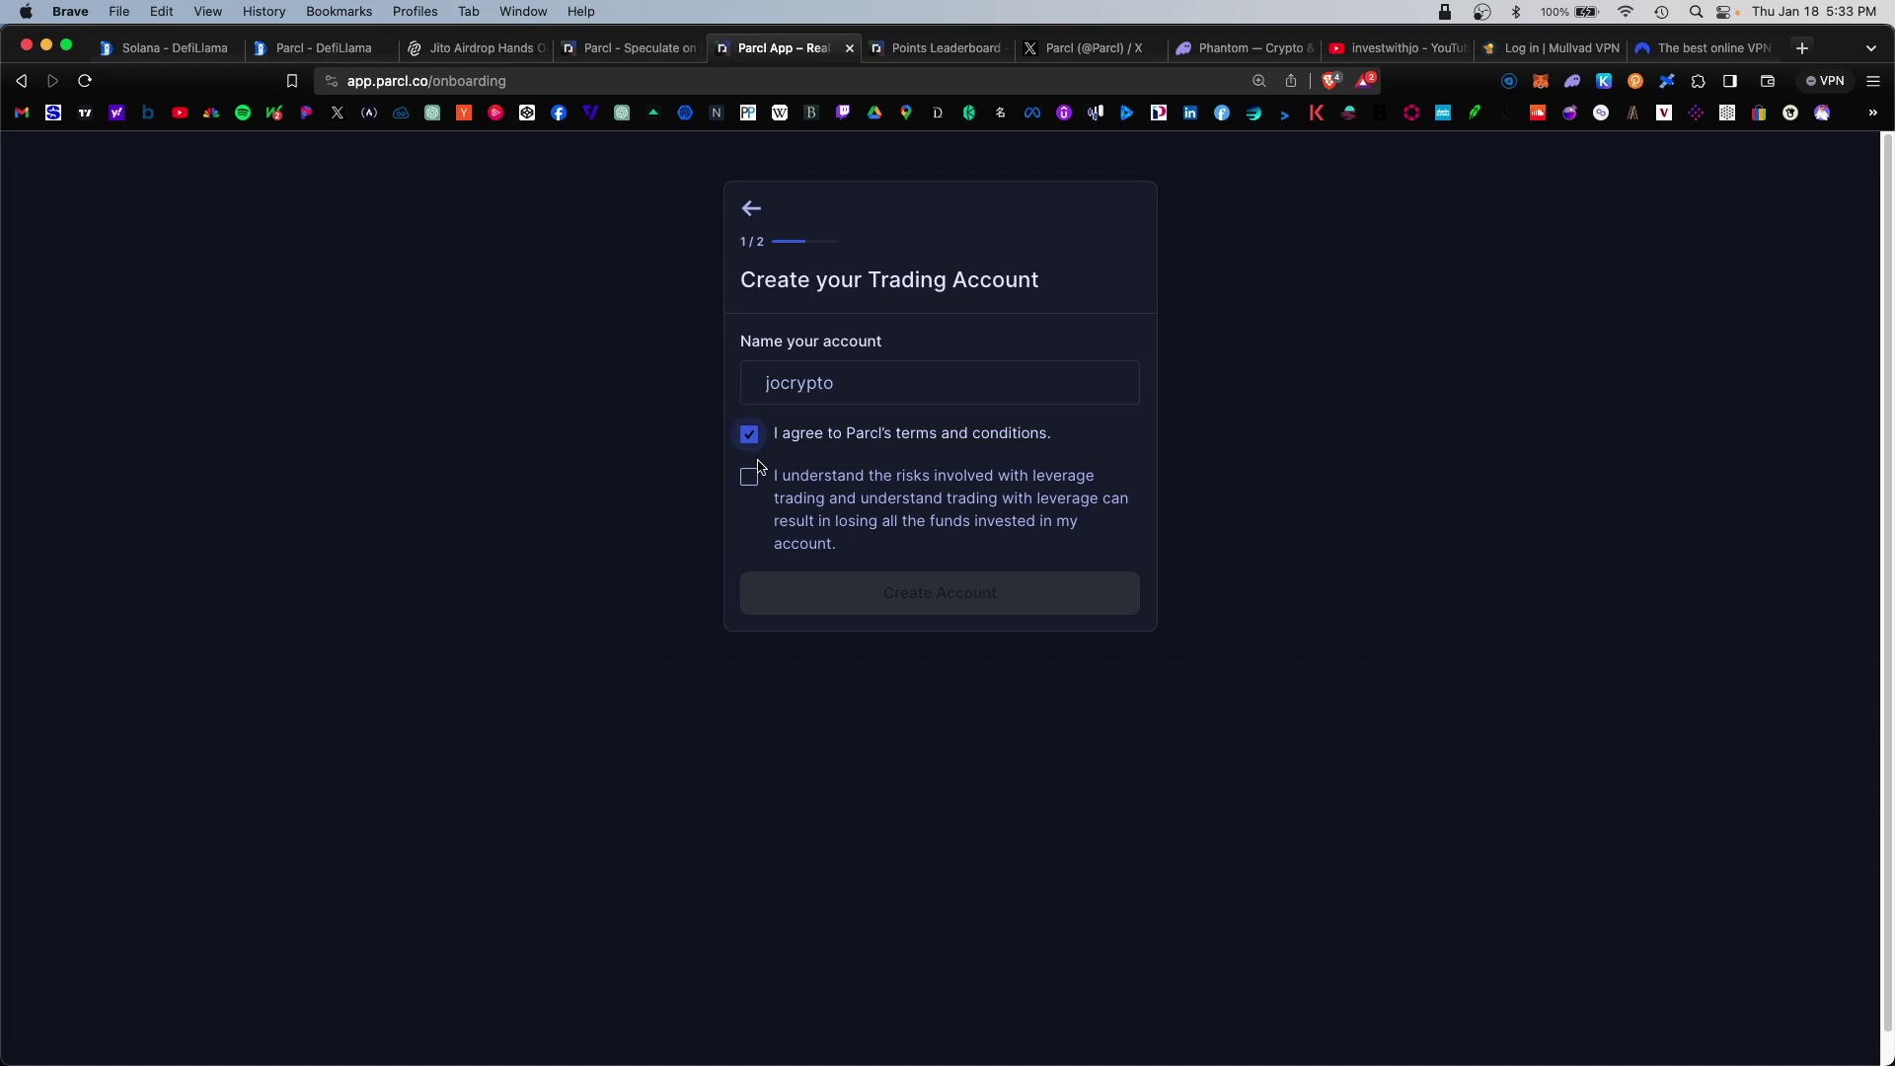
pyautogui.click(749, 477)
pyautogui.click(939, 592)
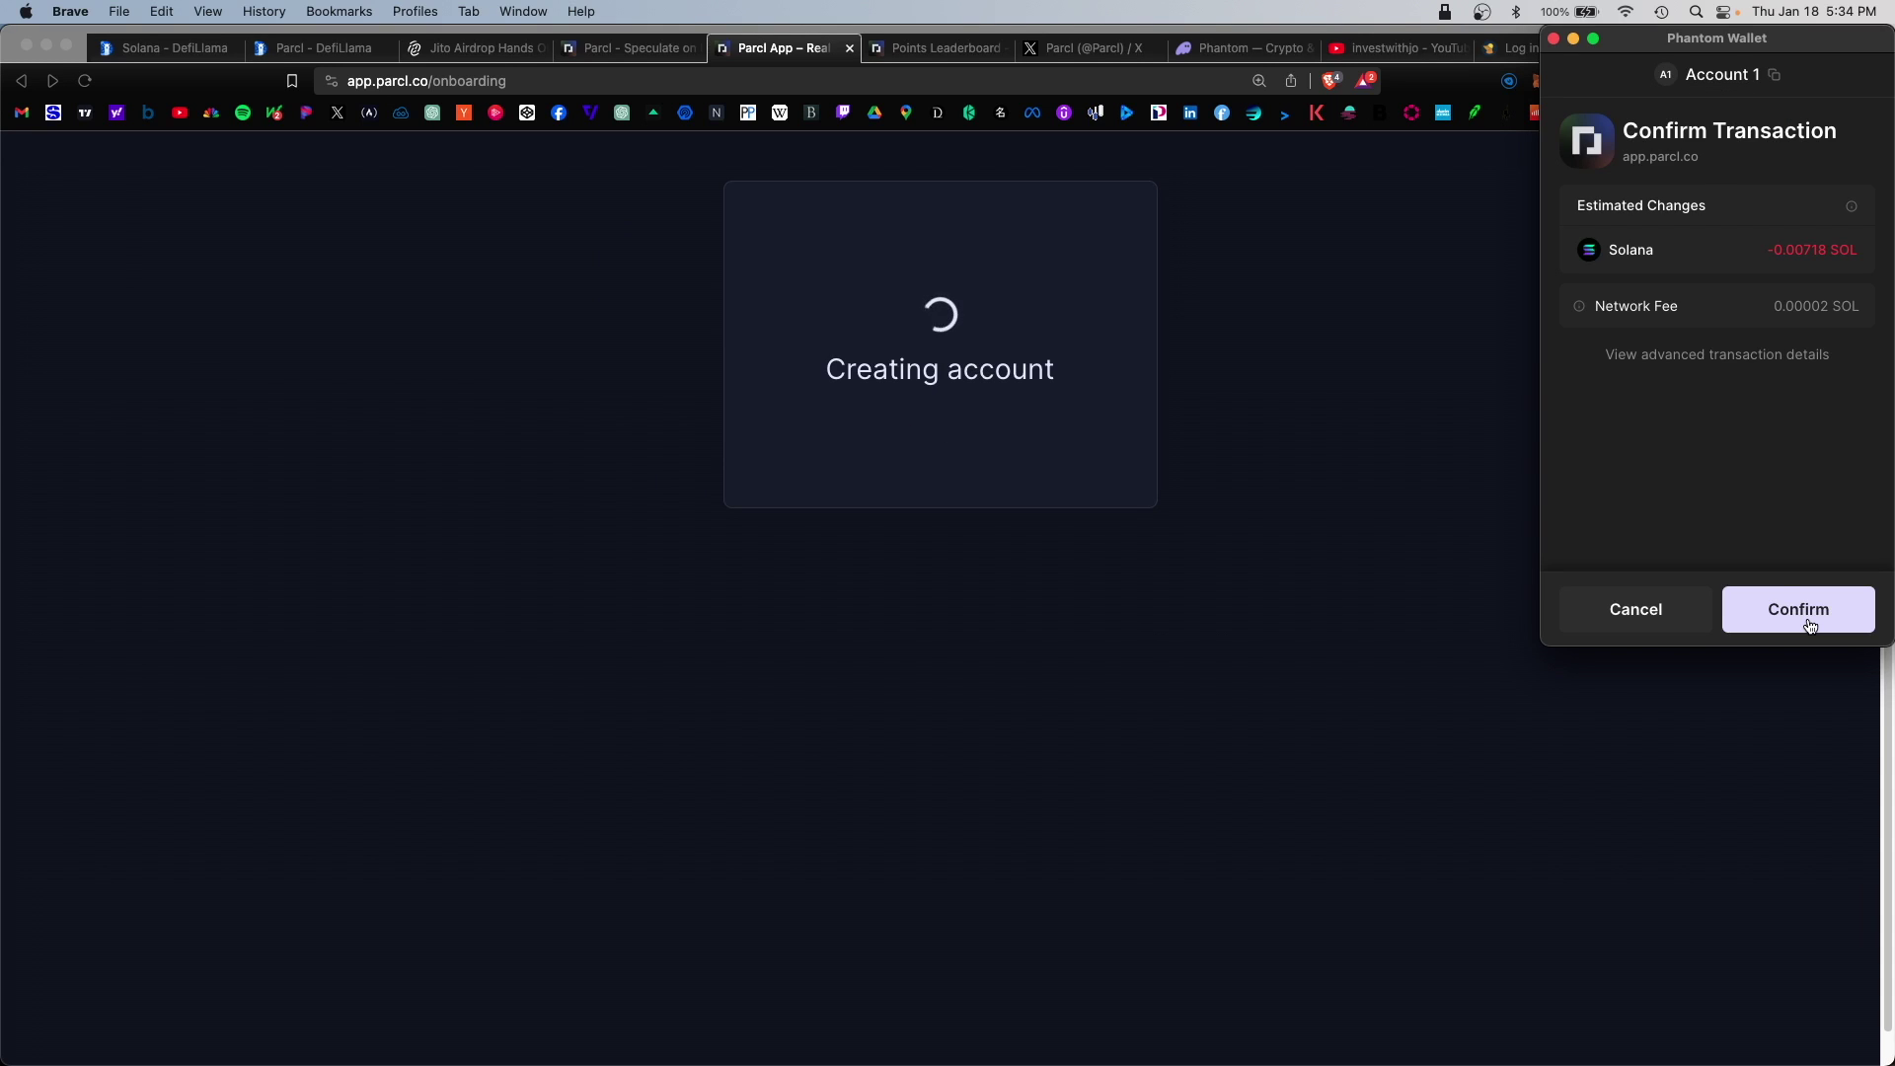
pyautogui.click(1804, 620)
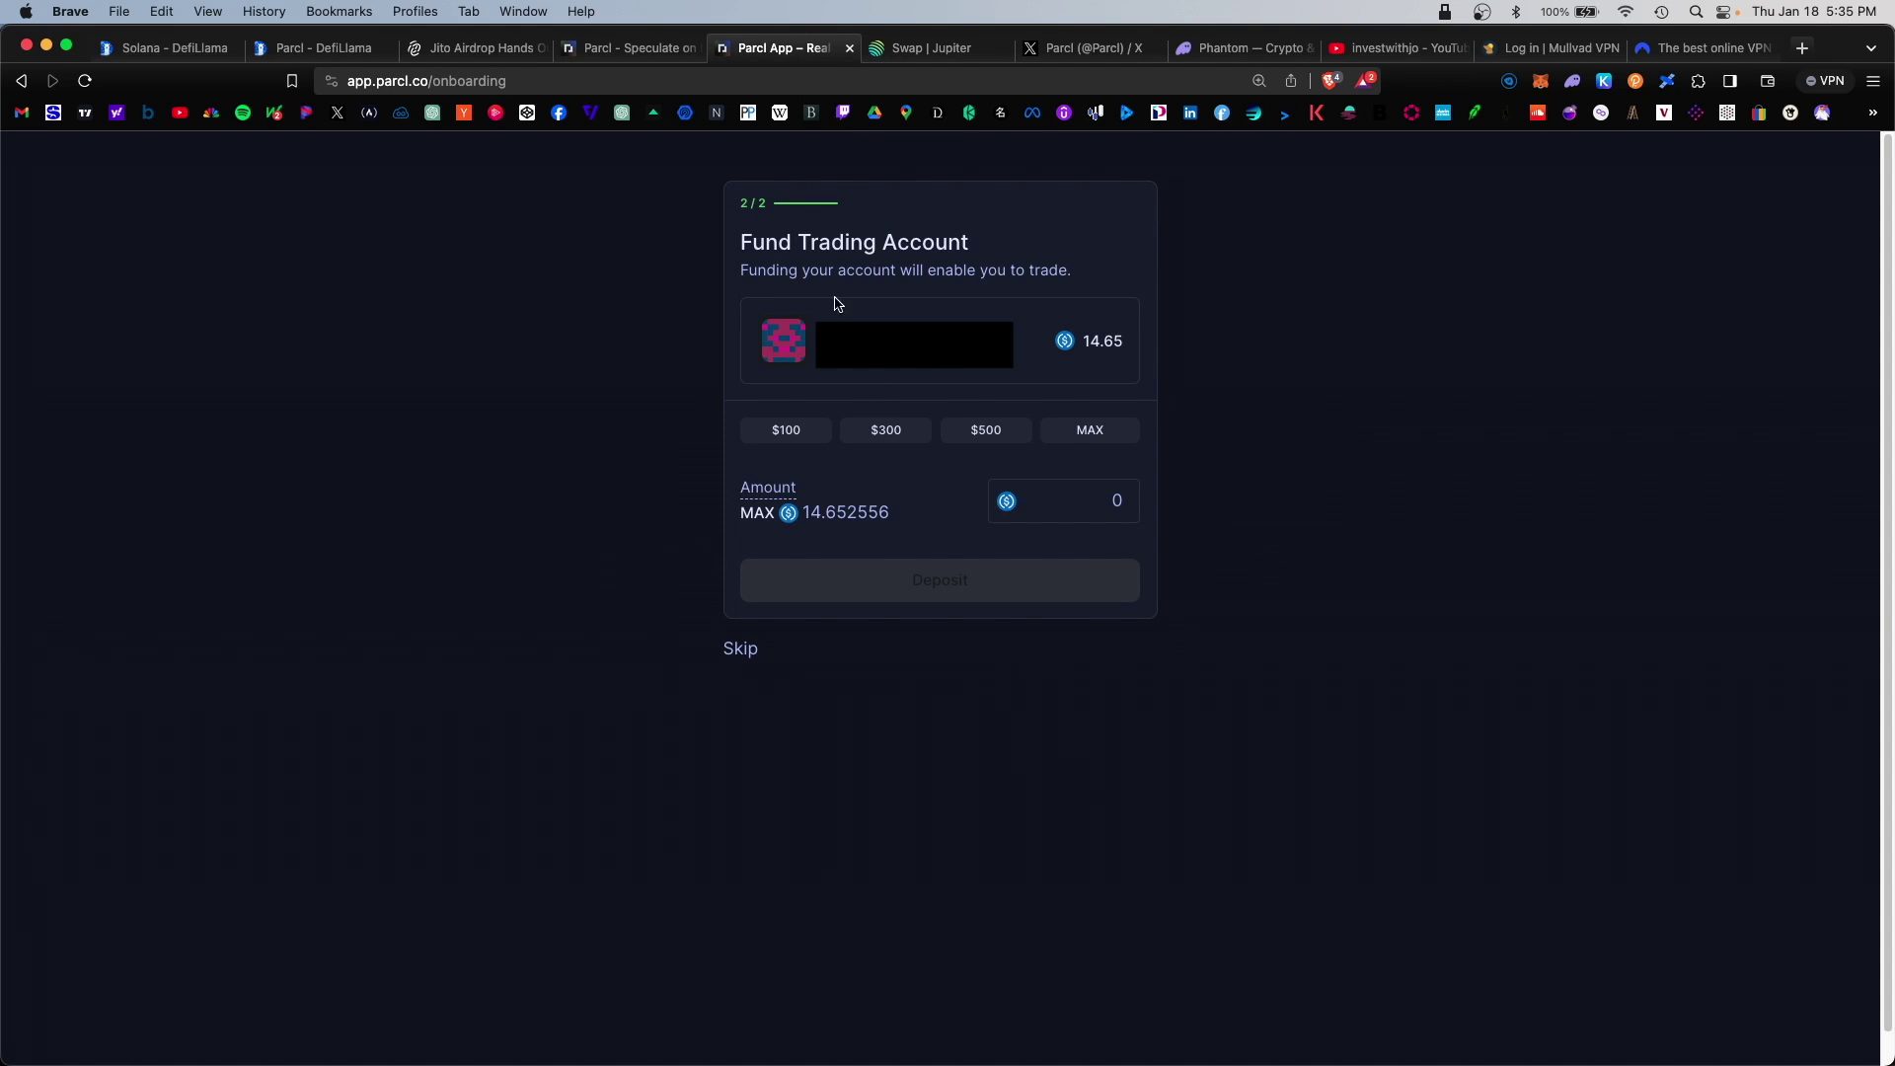
# - Deposit 7 USDC into the trading account and approve the transaction in Phantom
pyautogui.click(917, 47)
pyautogui.write('7')
pyautogui.click(992, 580)
pyautogui.click(983, 604)
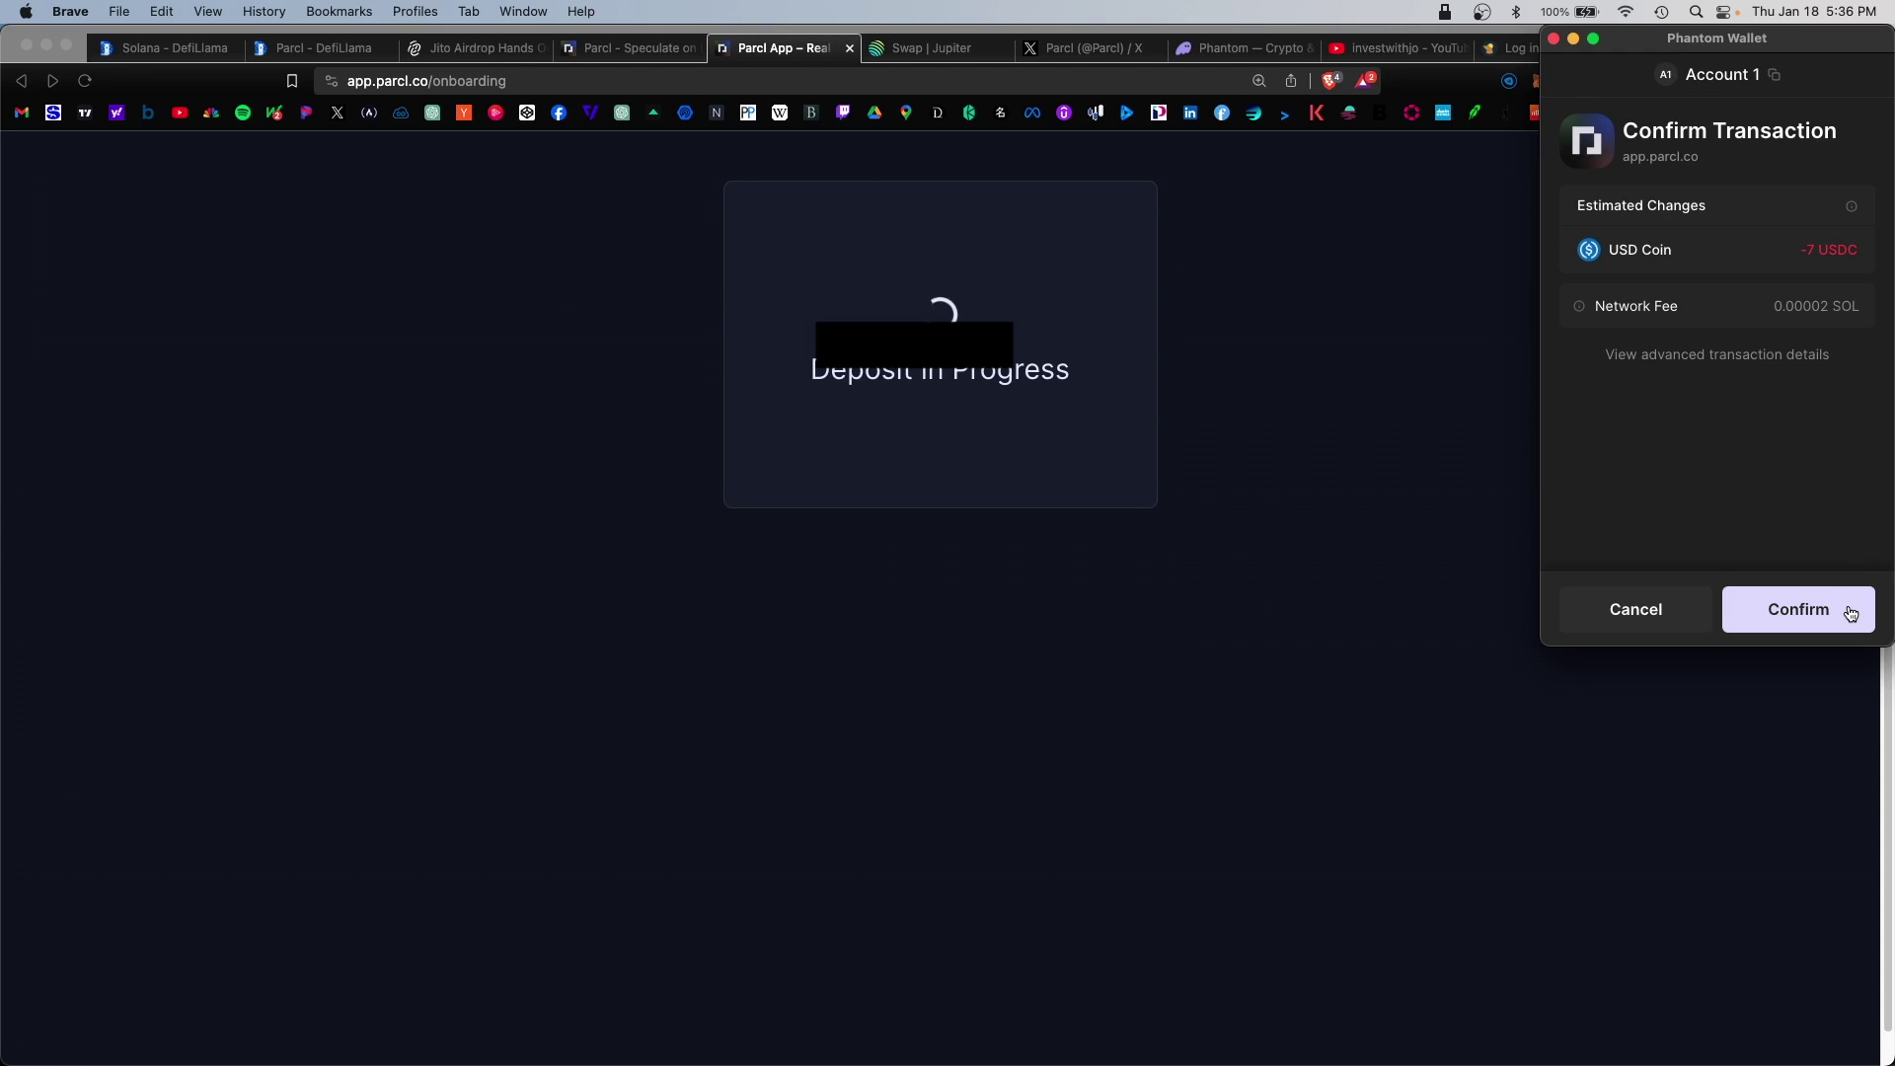
pyautogui.click(1851, 614)
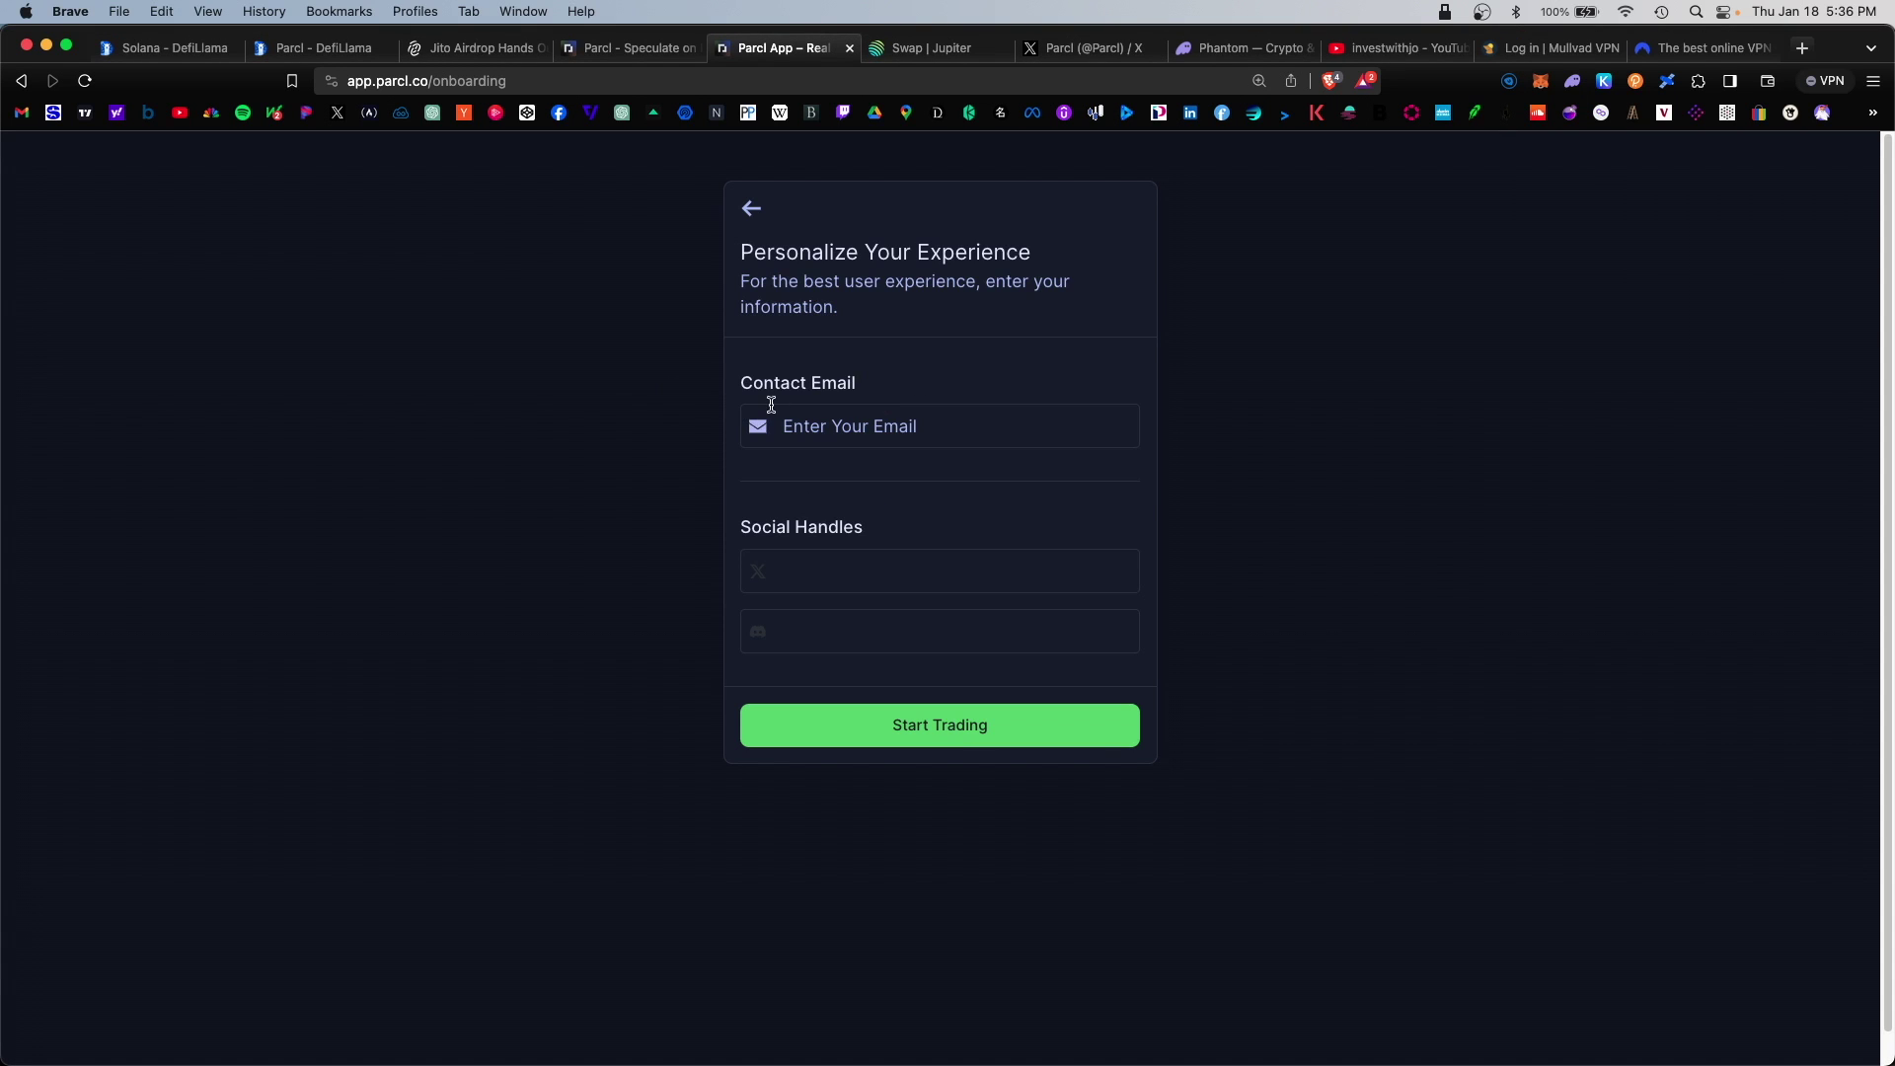
# - Finish onboarding and scroll to Trending Markets, with London up 3.84% and Denver down 12.40%
pyautogui.click(1007, 731)
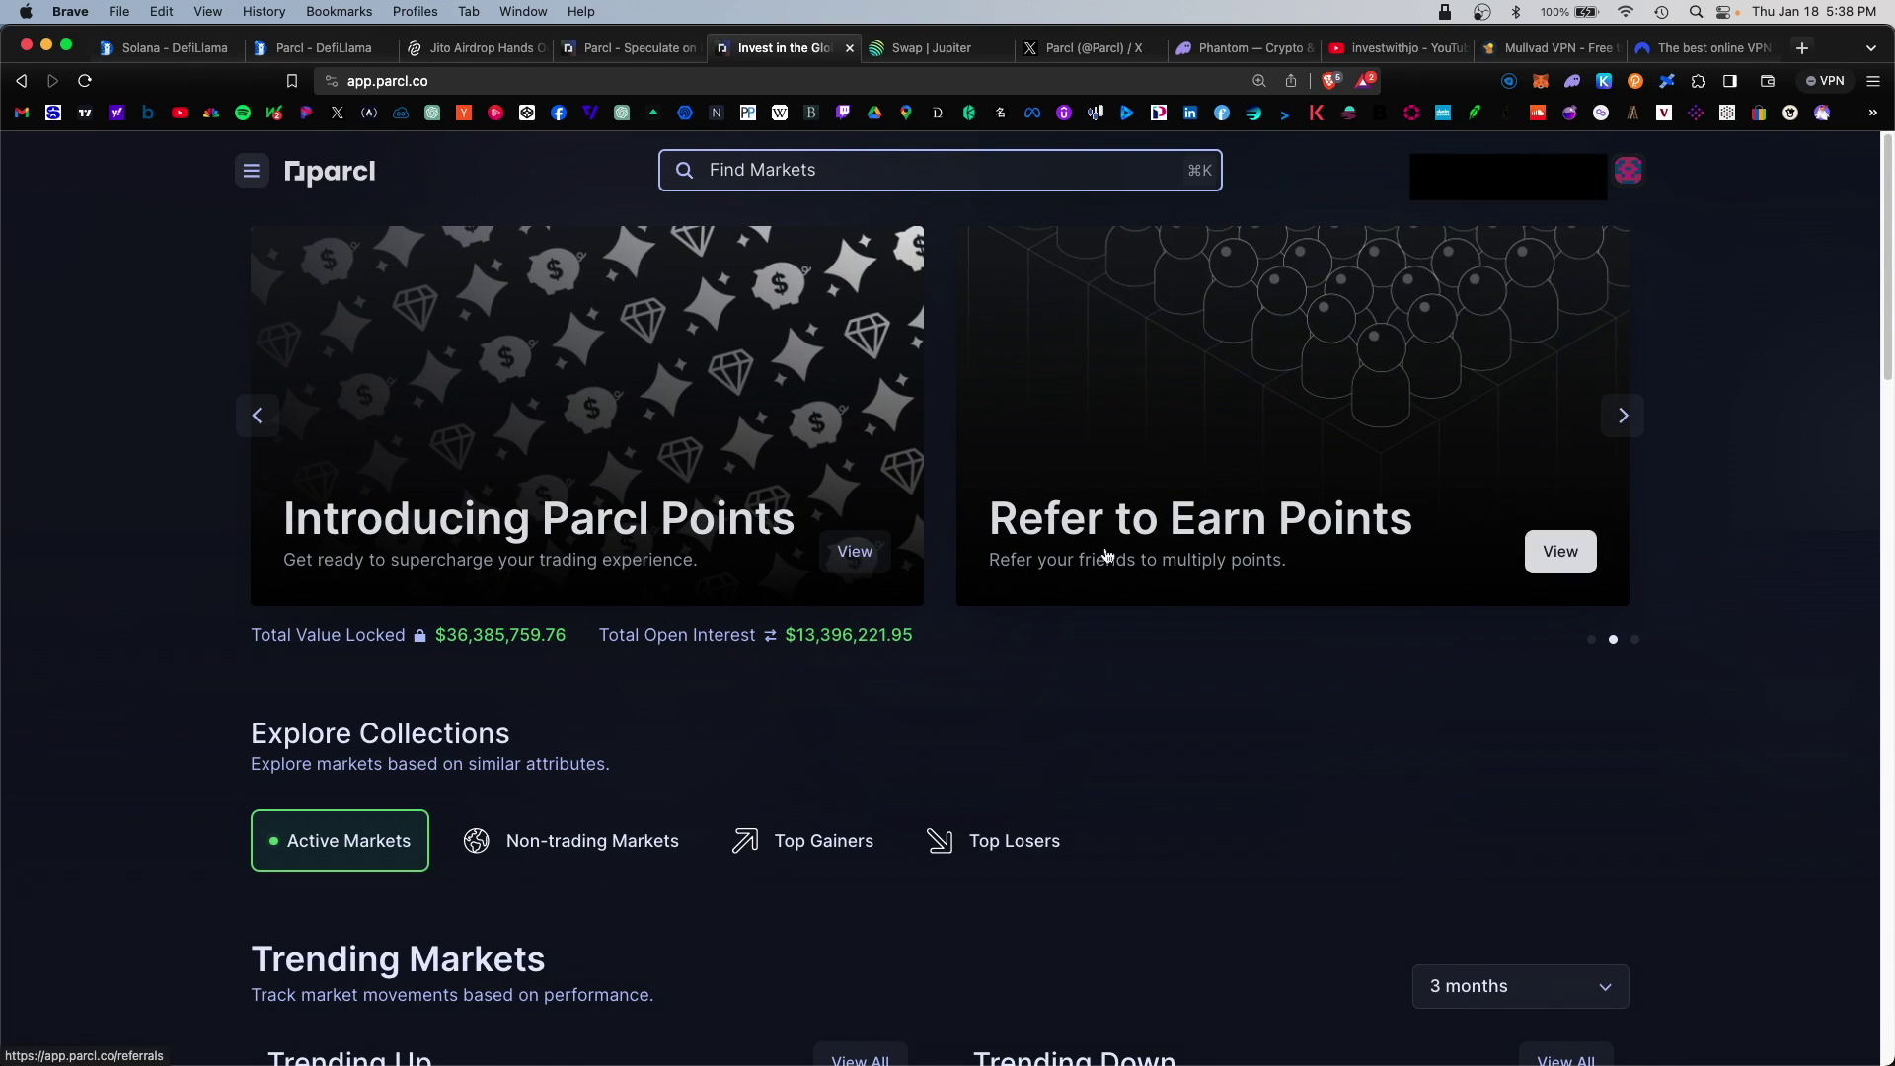
pyautogui.scroll(-3, 987, 668)
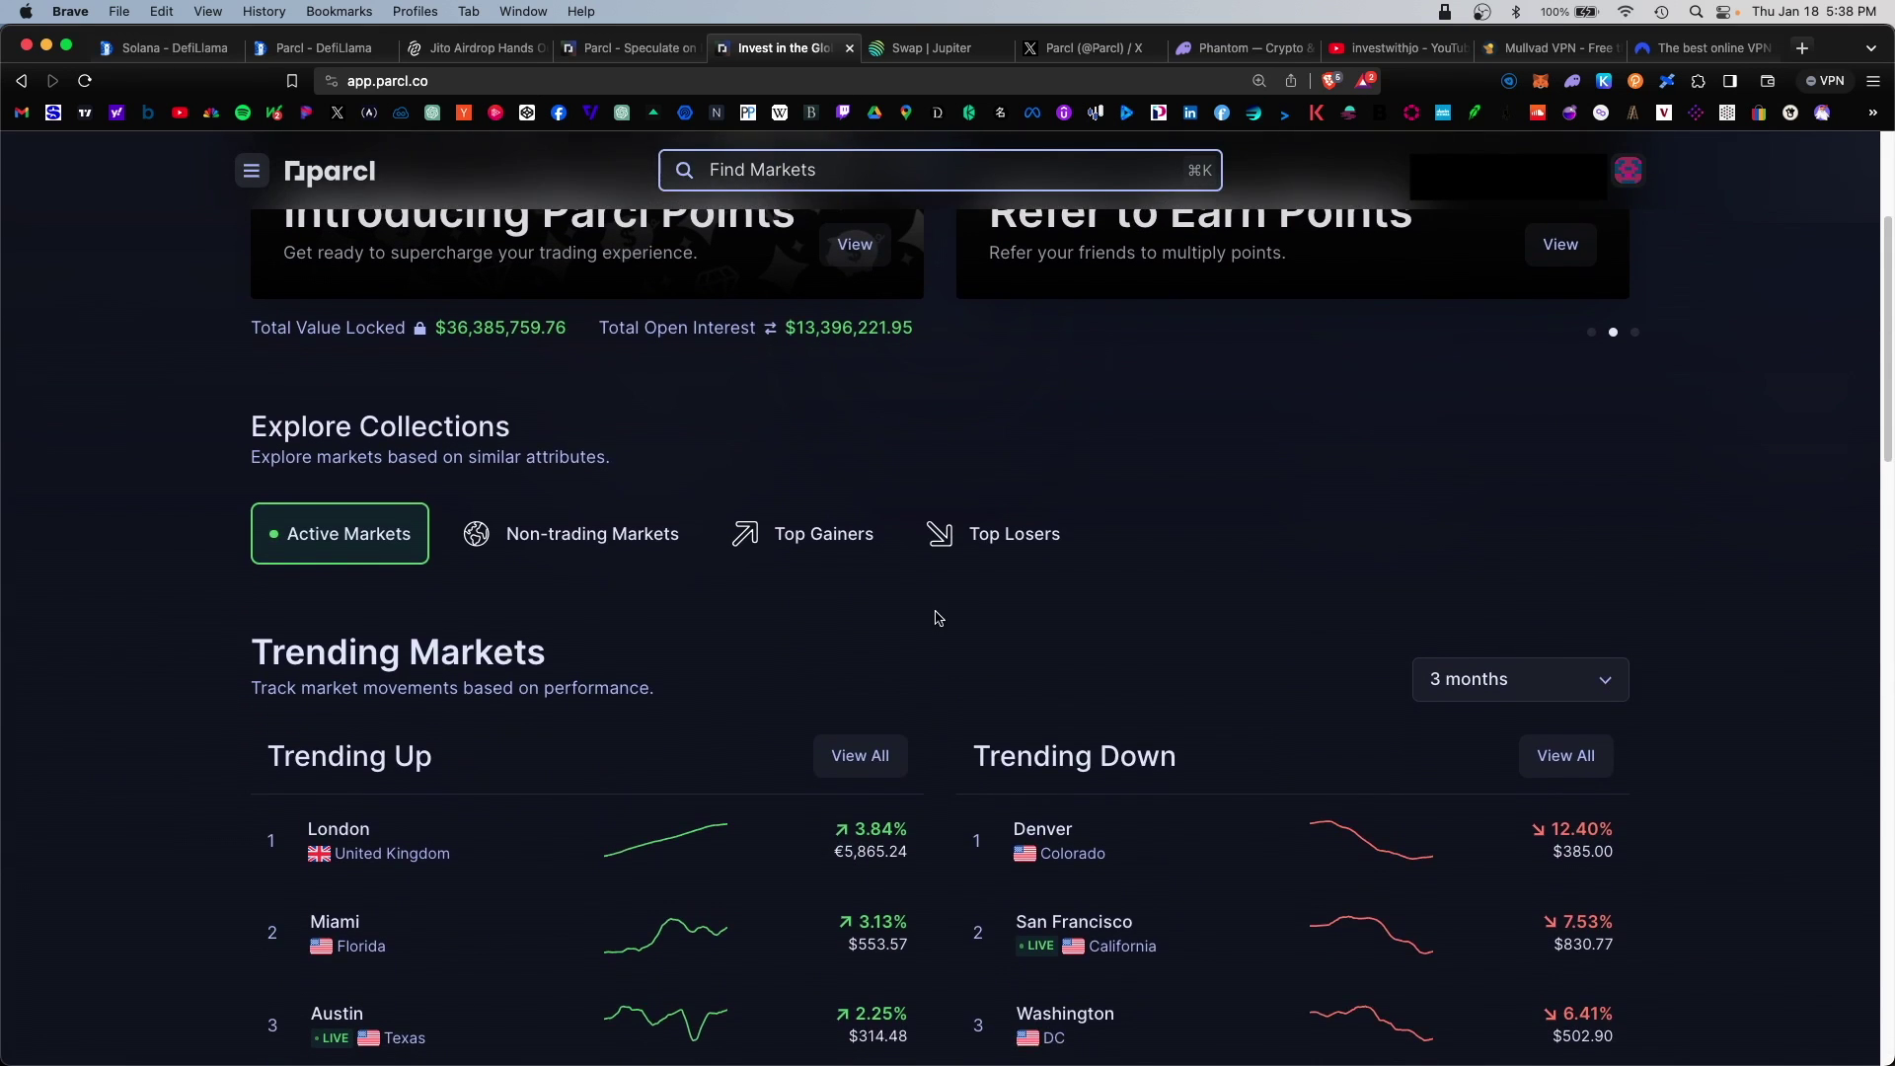
pyautogui.scroll(-3, 938, 622)
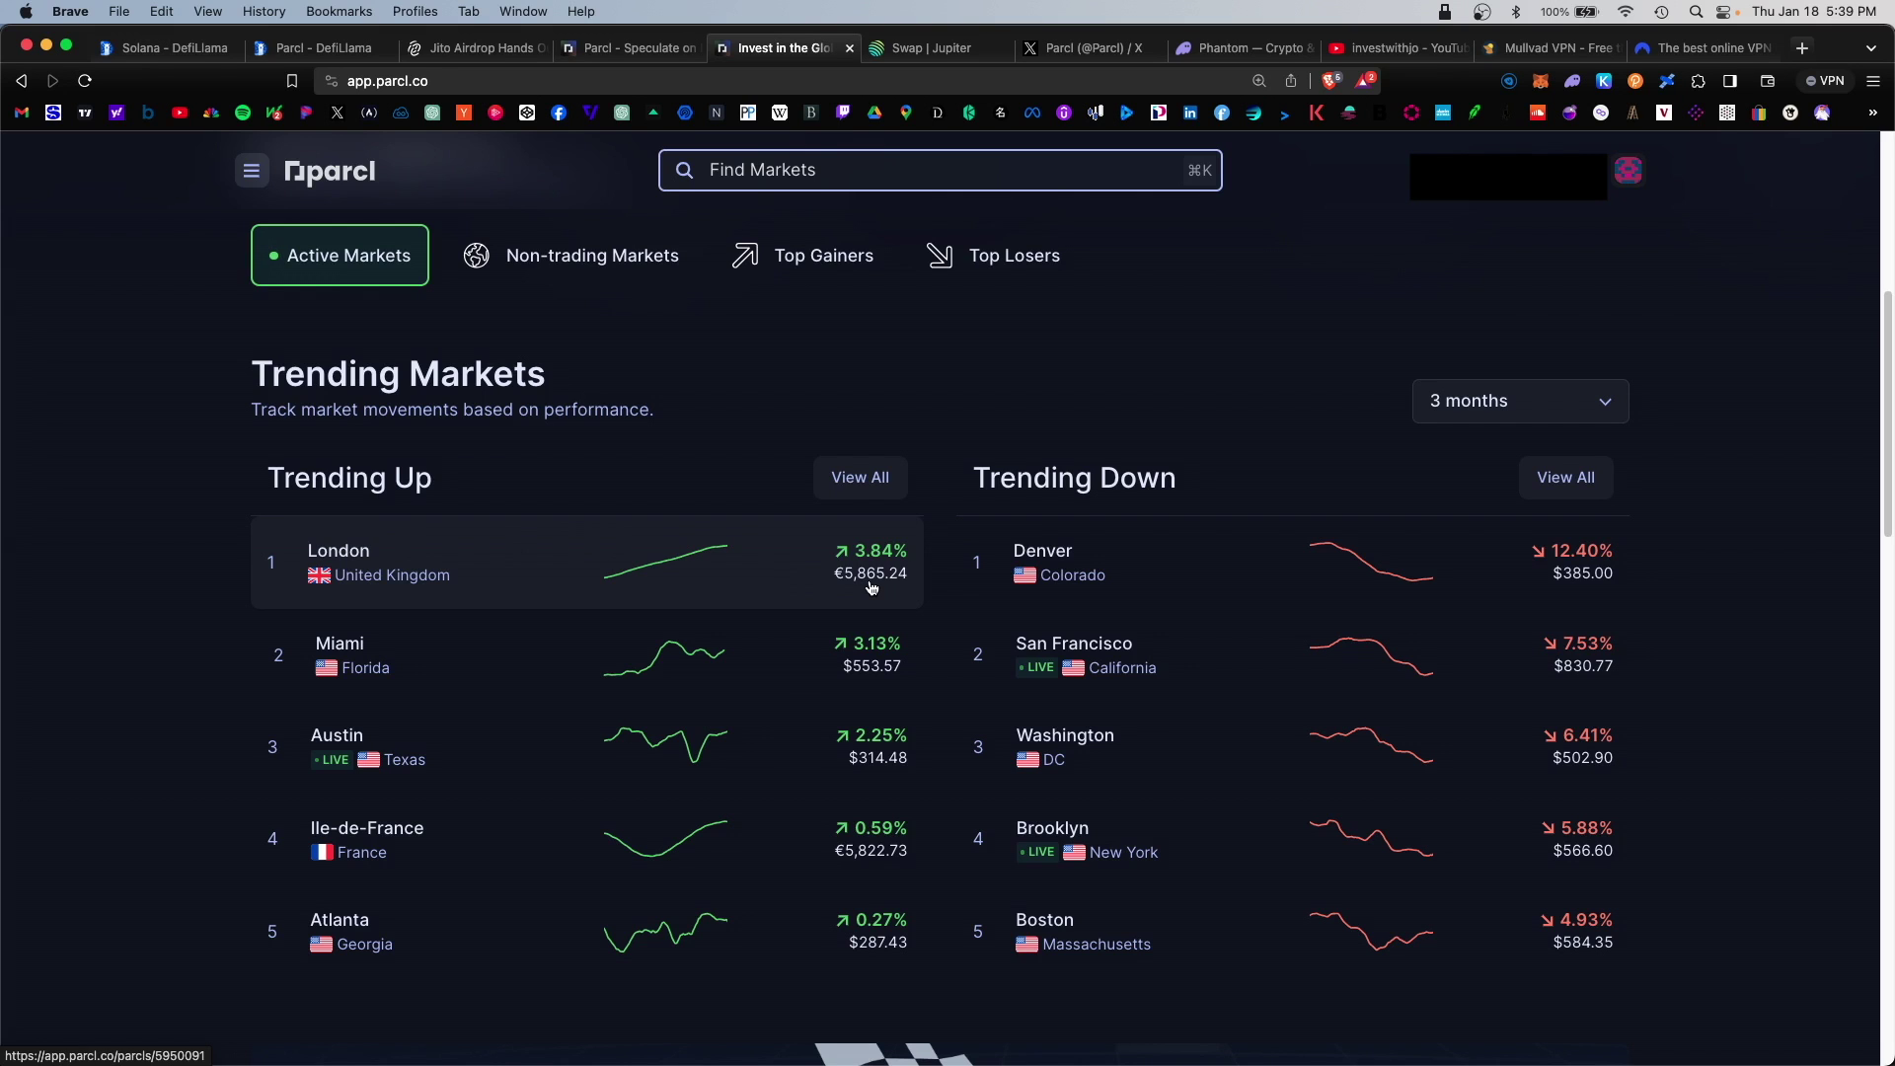
pyautogui.scroll(-1, 789, 337)
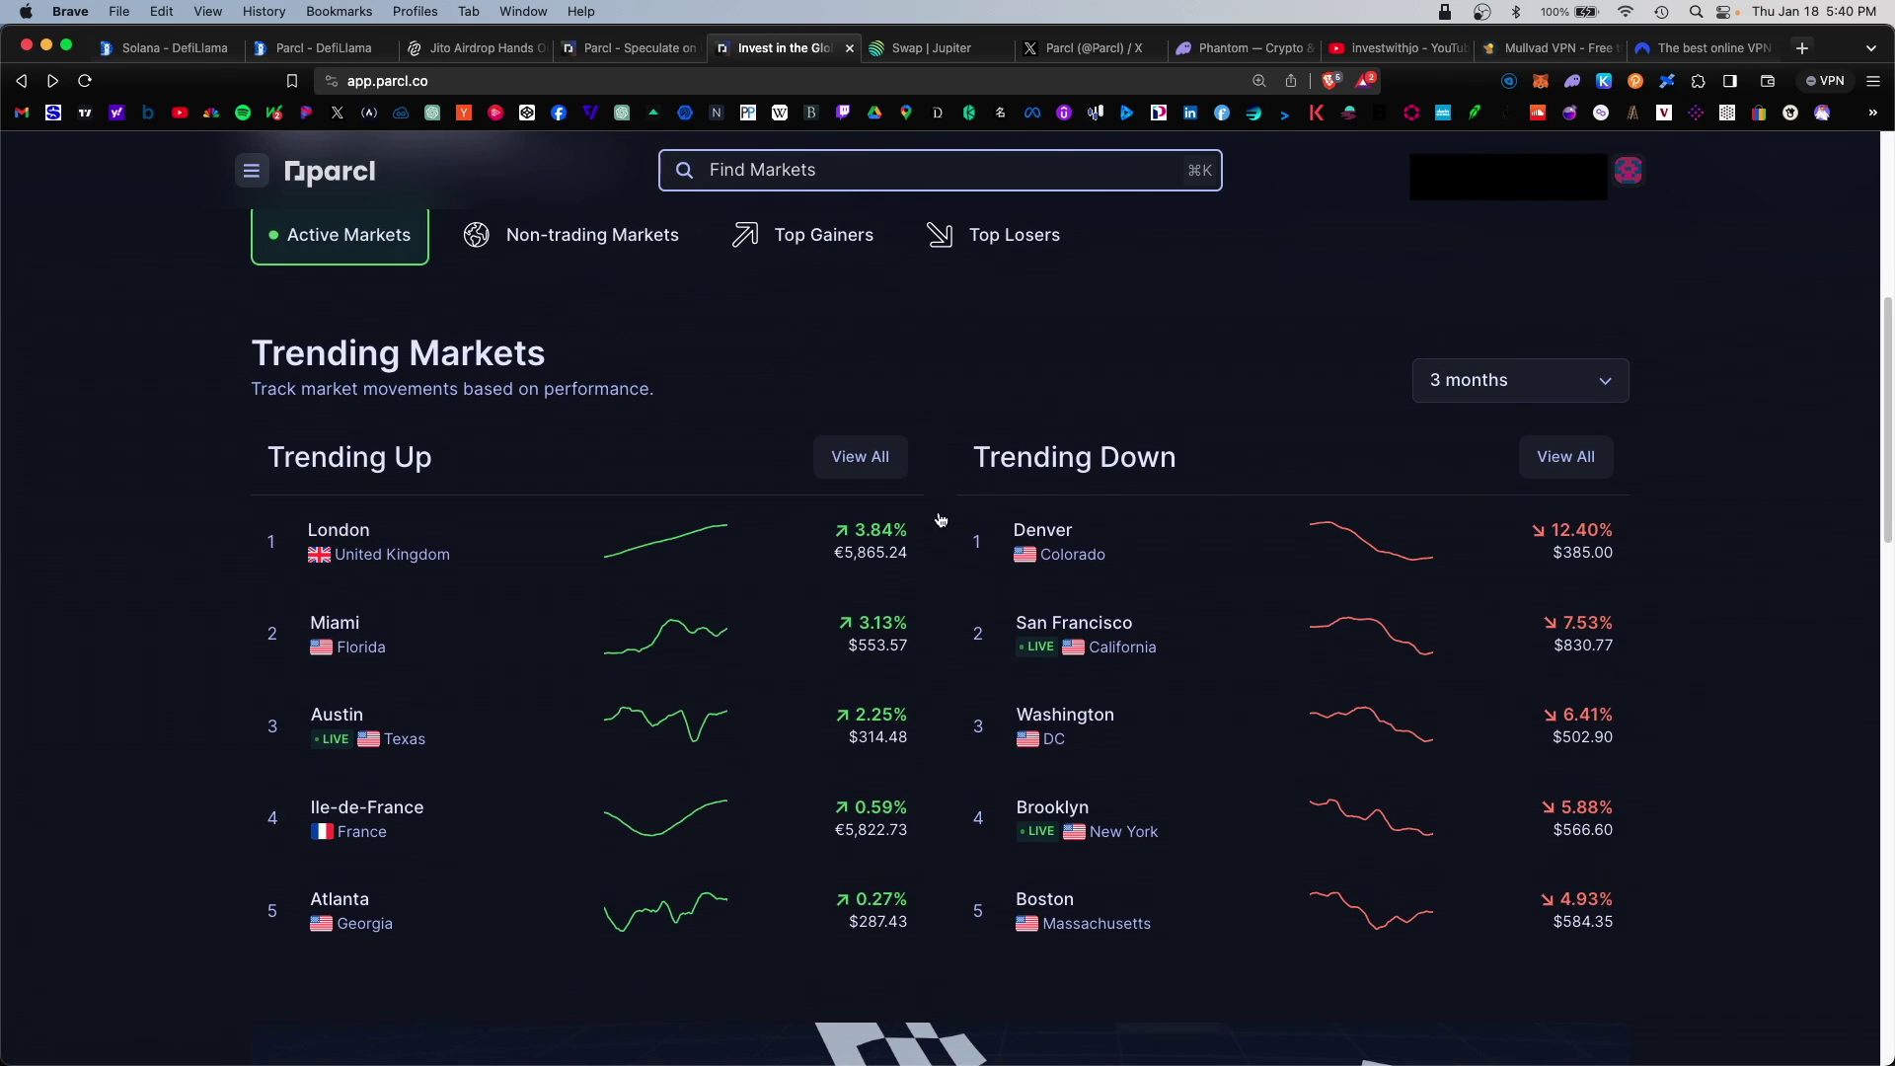
# - Open the Austin market on the one-year chart and enter a $10.51 order at 1.5x leverage
pyautogui.click(595, 734)
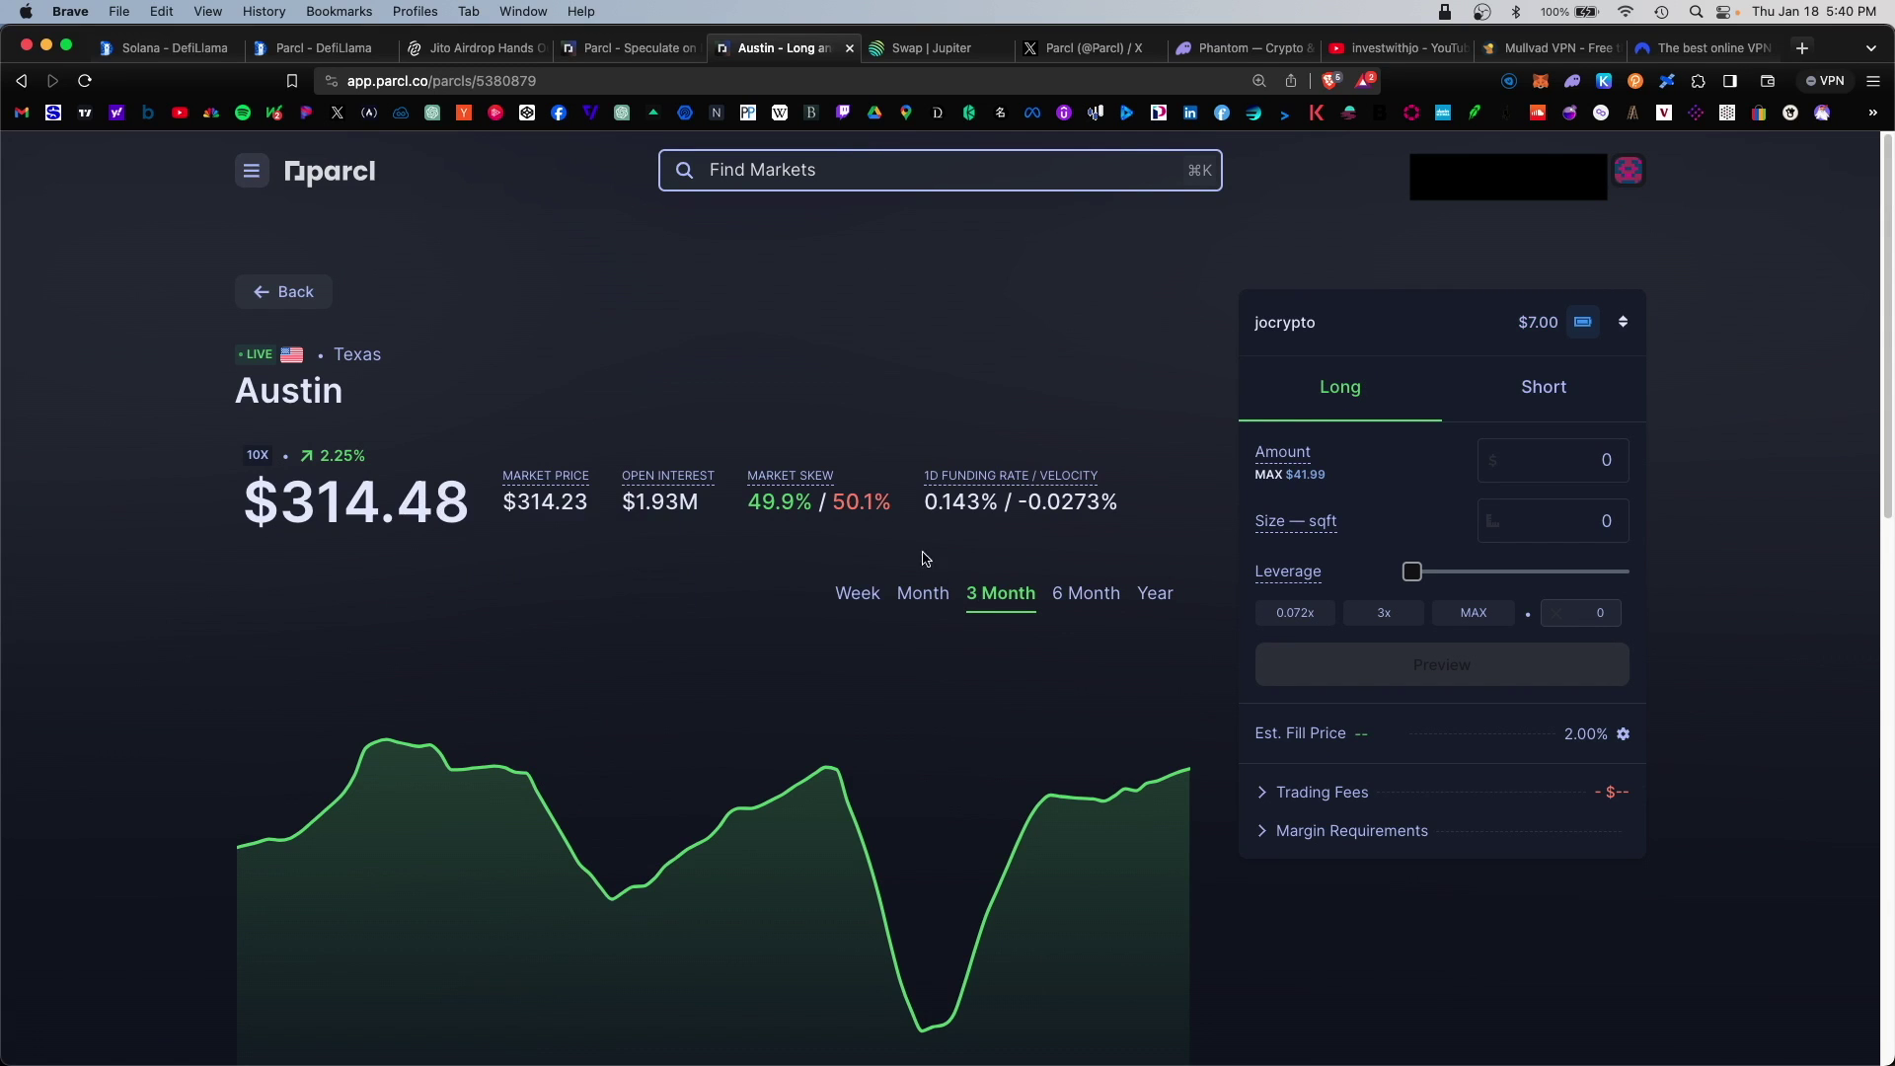
pyautogui.click(1154, 593)
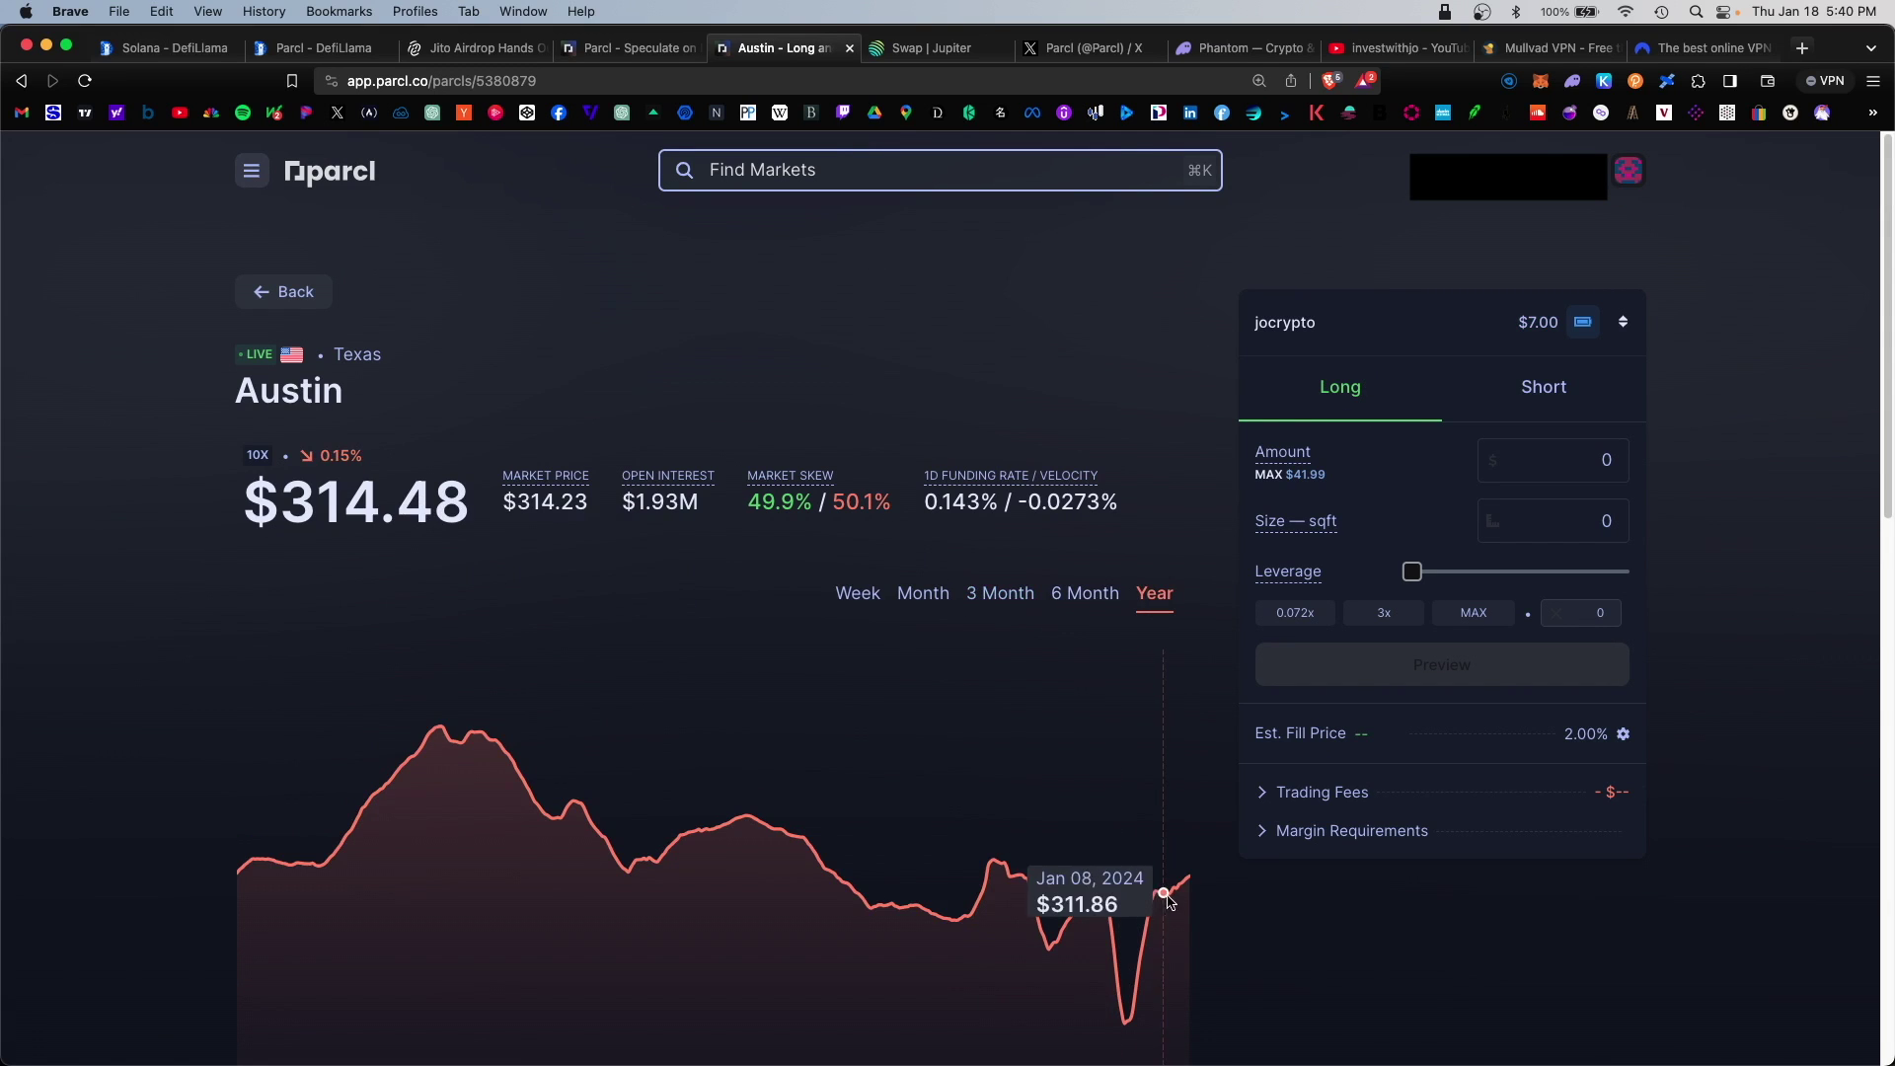
pyautogui.click(1583, 466)
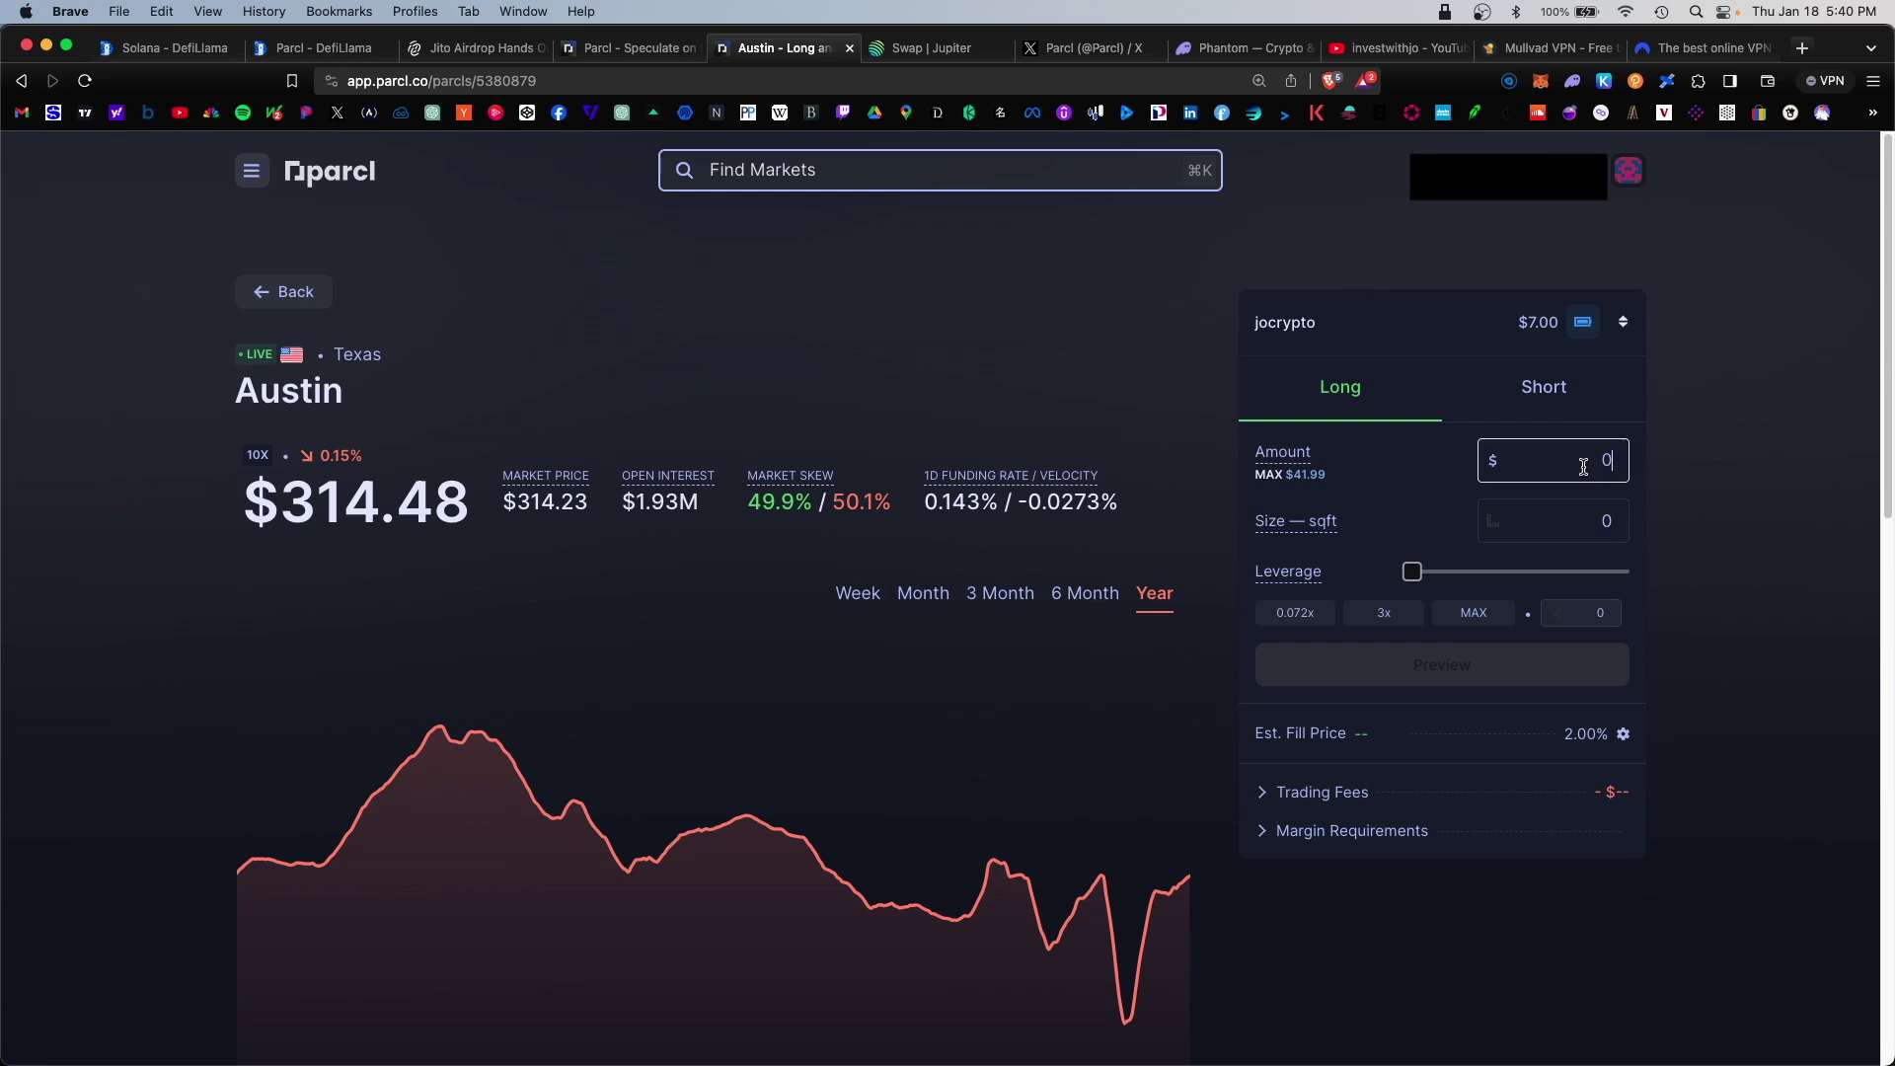
pyautogui.write('5')
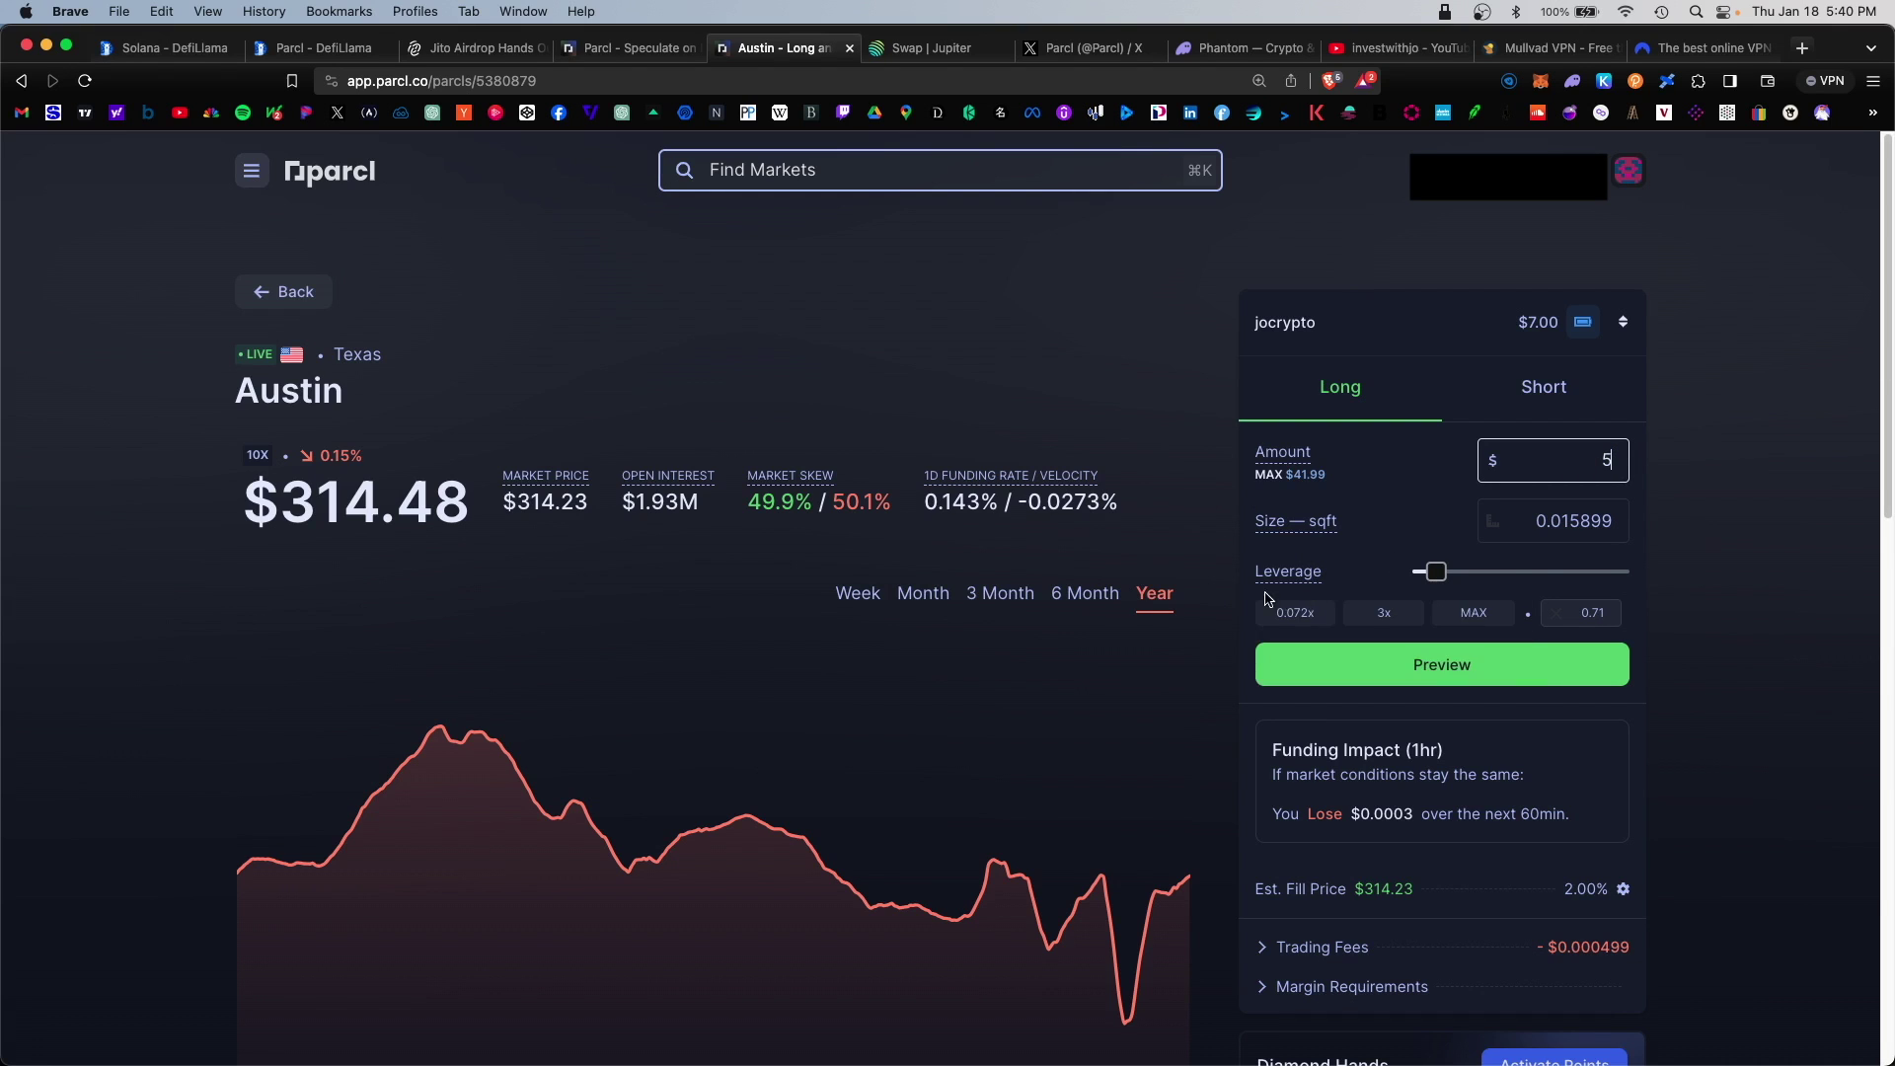
pyautogui.click(1421, 579)
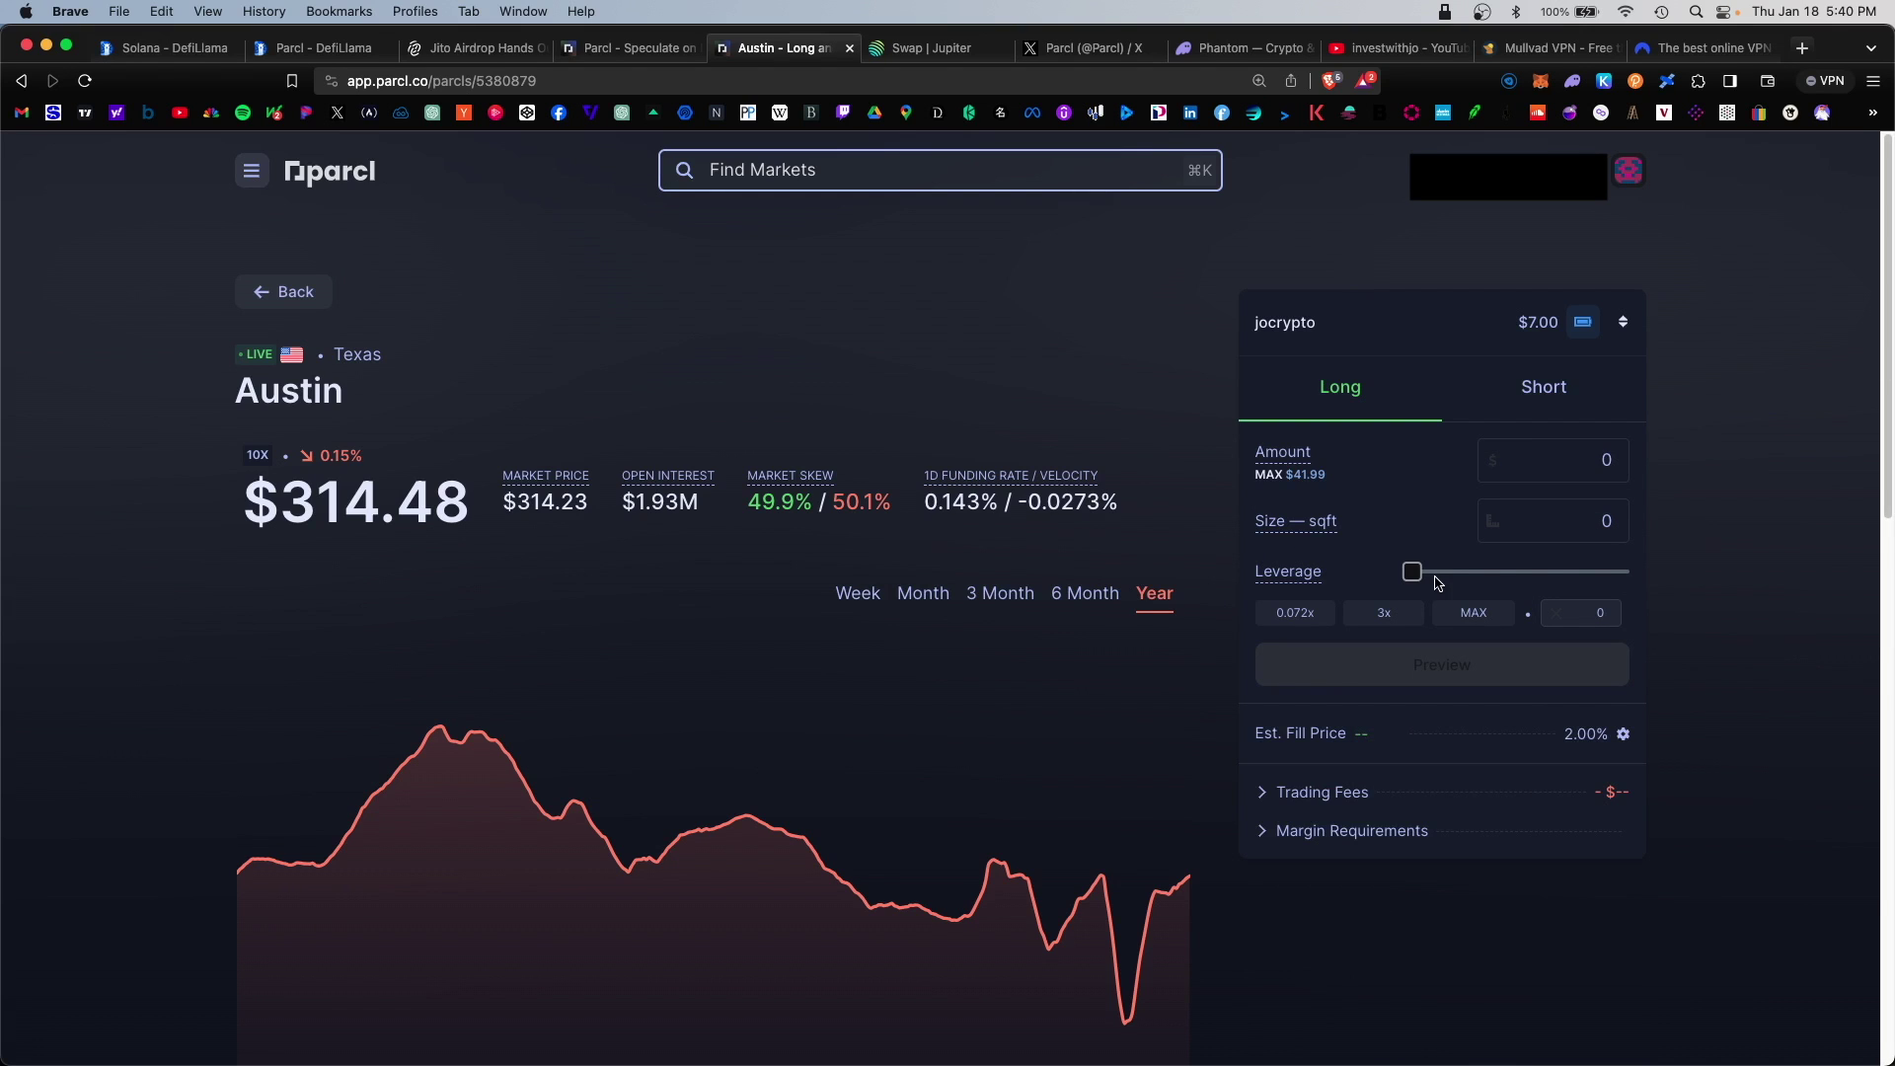
pyautogui.moveTo(1437, 583); pyautogui.dragTo(1470, 588)
pyautogui.scroll(-5, 588, 207)
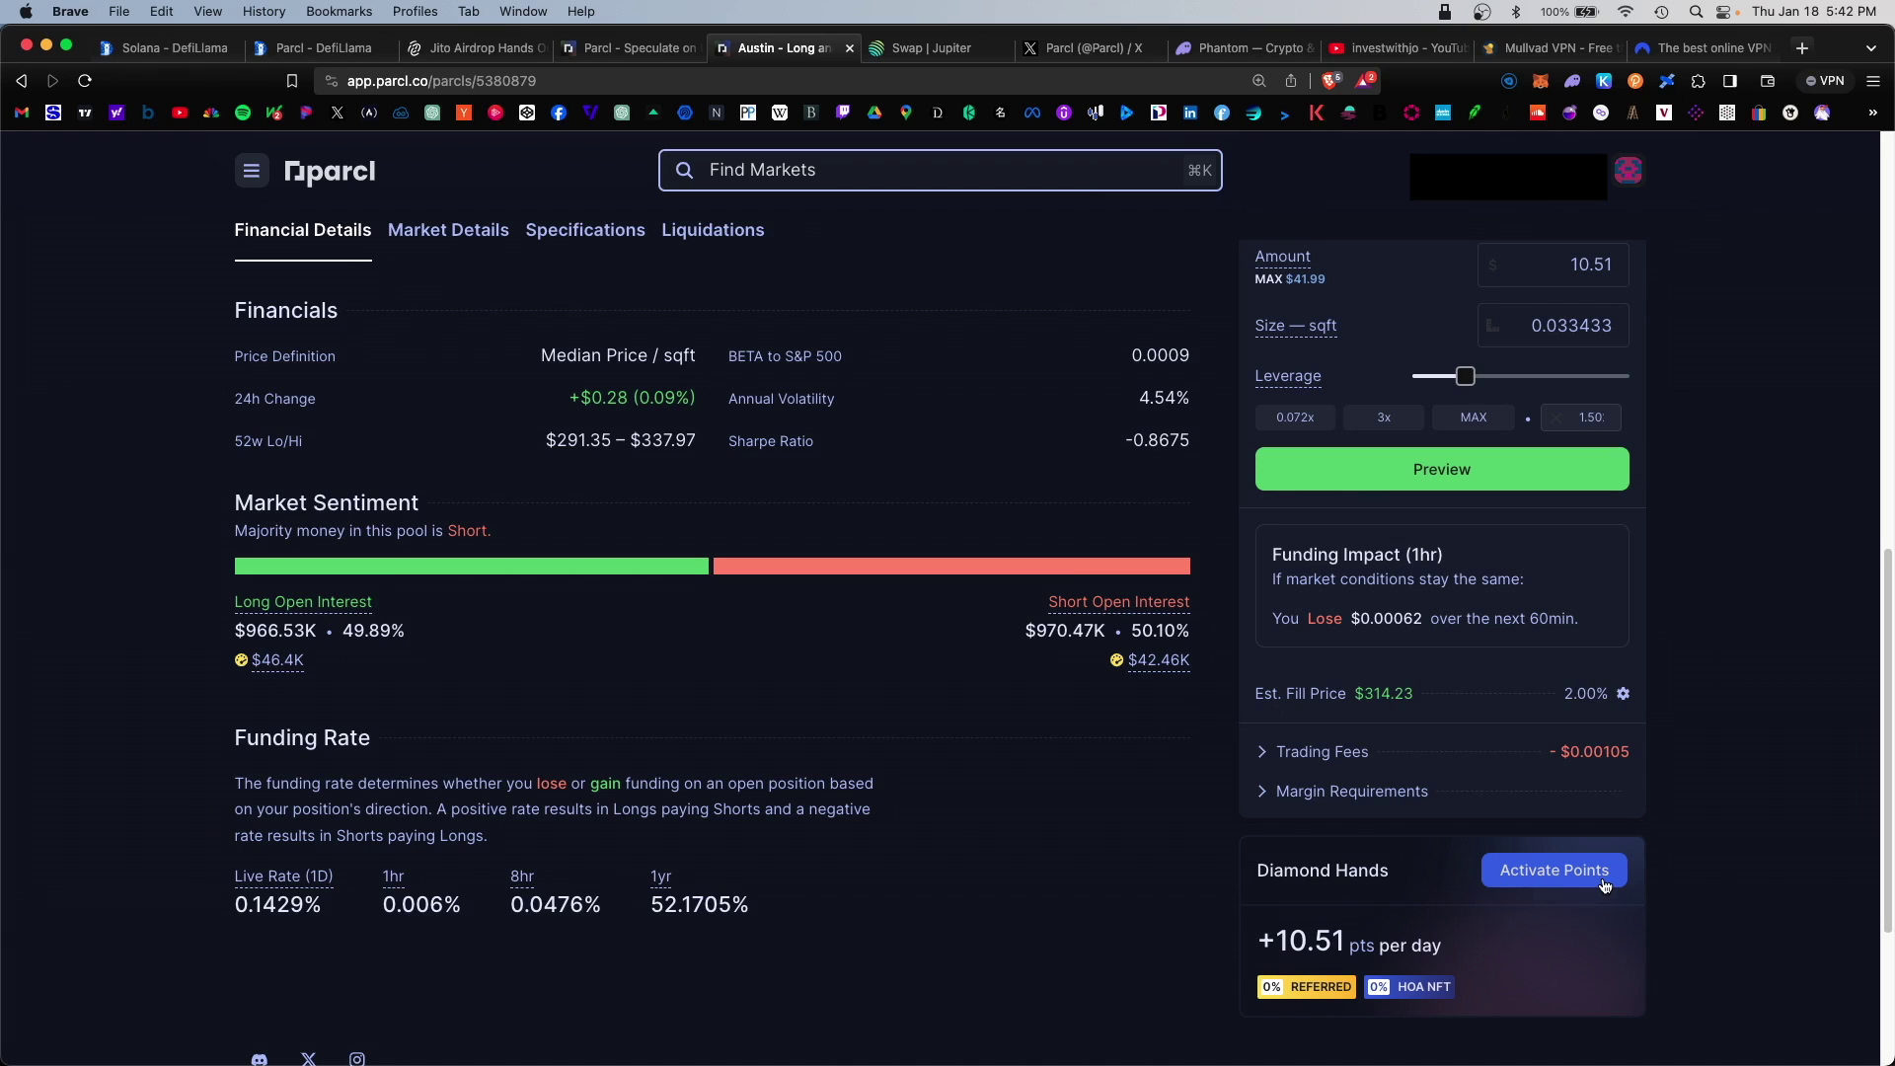
# - Activate the Parcl Points account after accepting its terms
pyautogui.click(1542, 885)
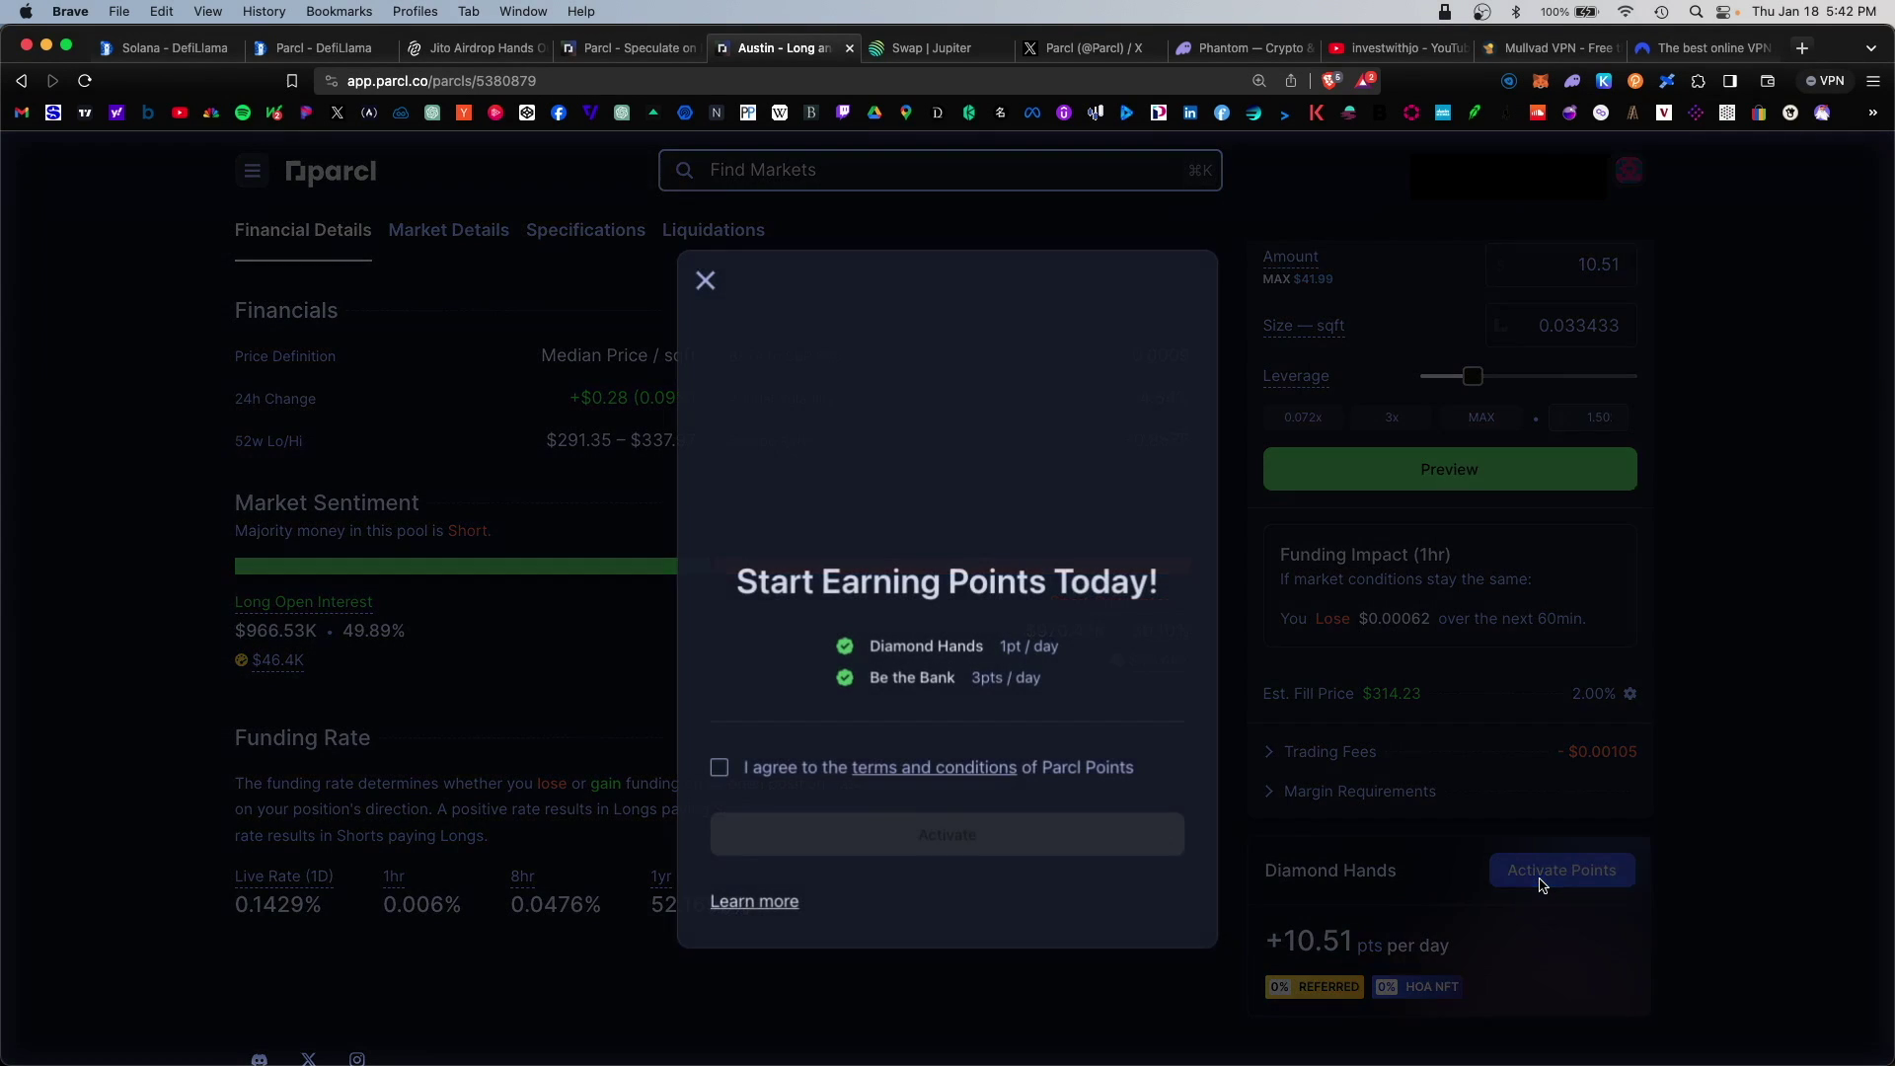
pyautogui.click(720, 779)
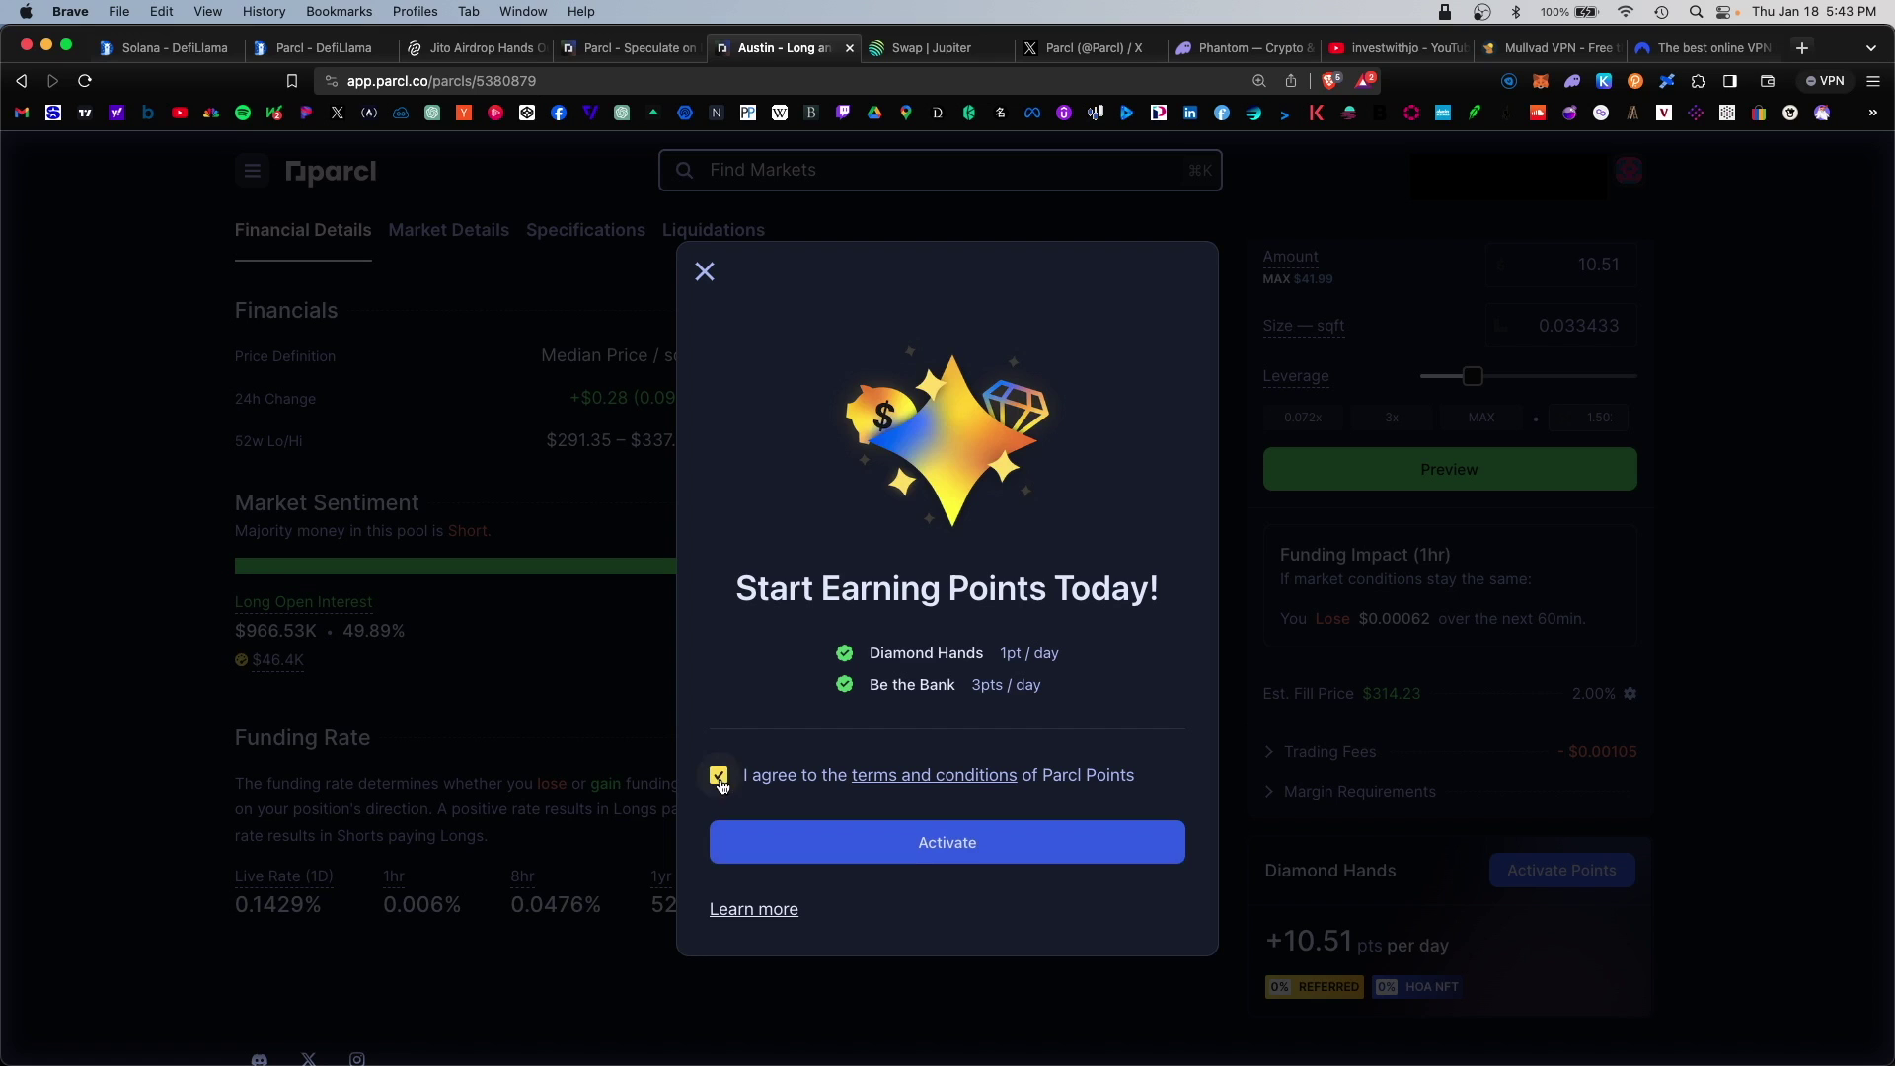
pyautogui.click(973, 862)
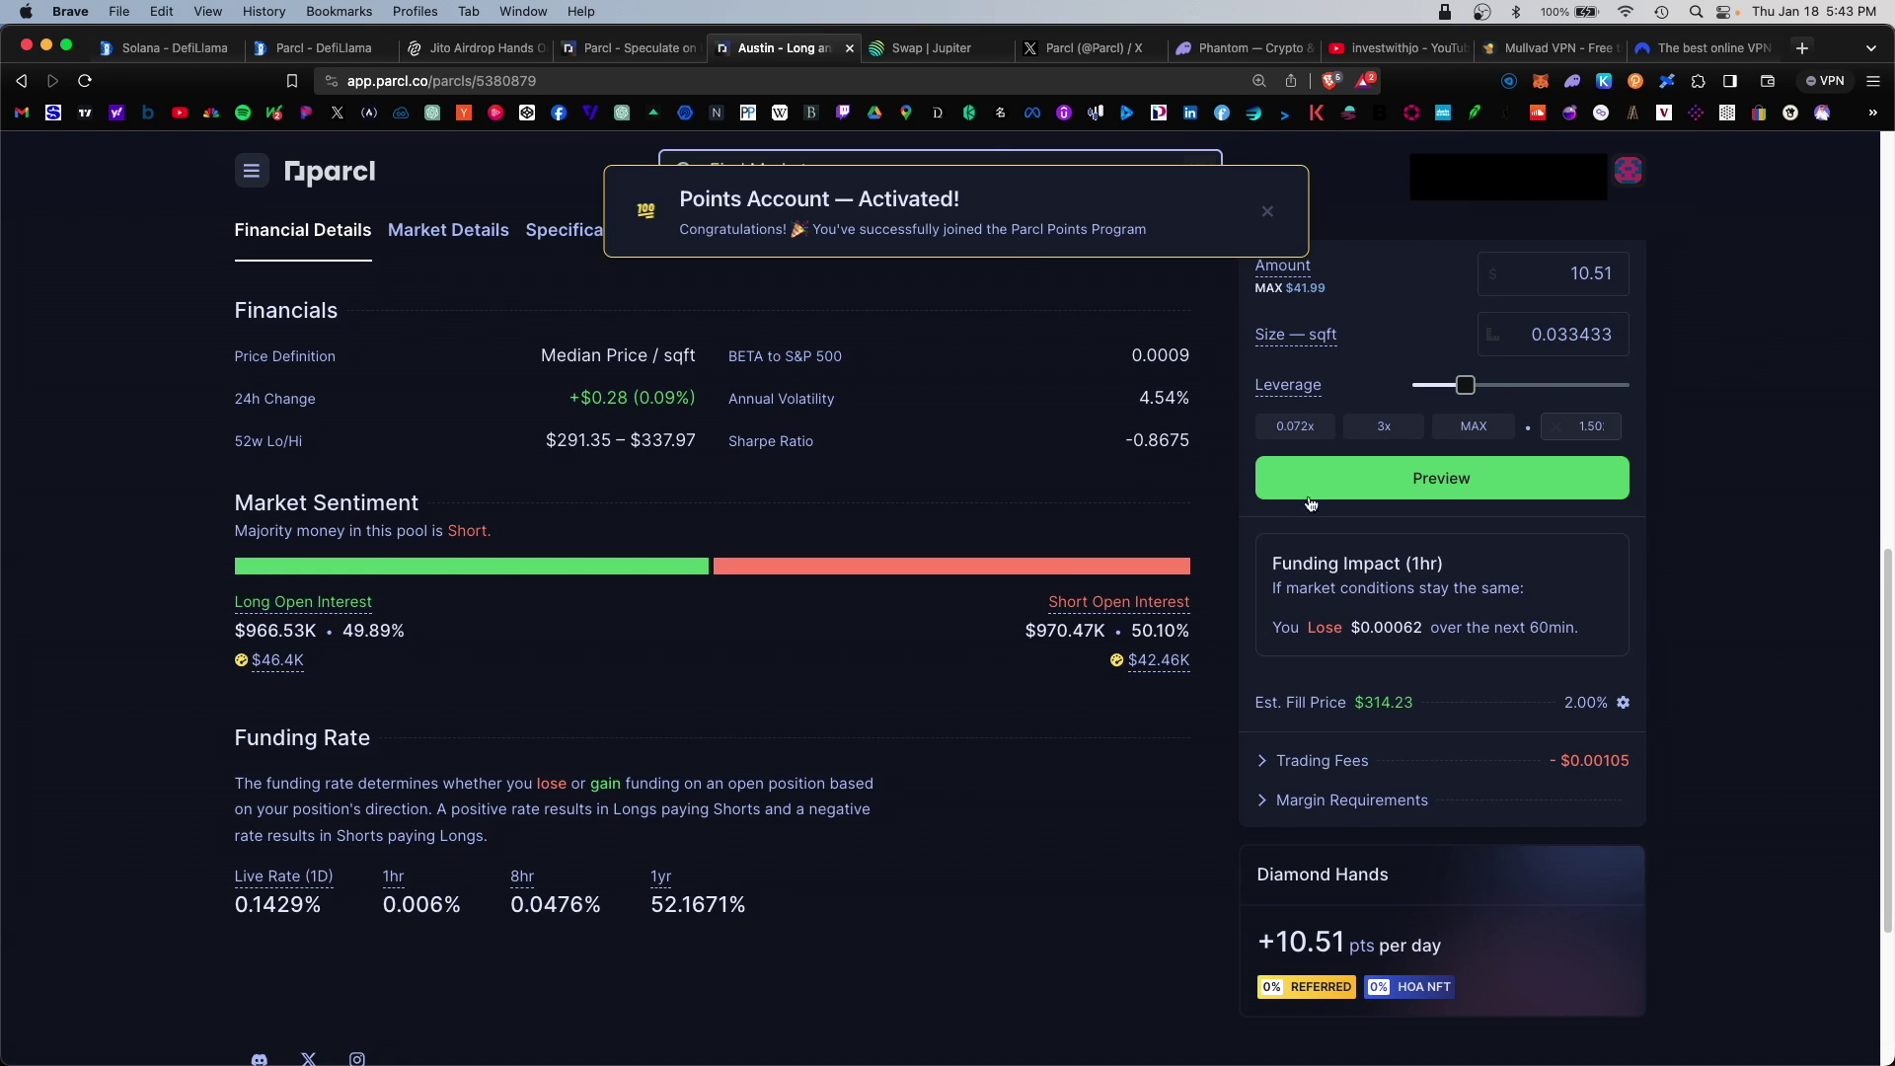
# - Preview the $10.51 1.5x Austin long, then open it and approve in Phantom
pyautogui.click(1496, 484)
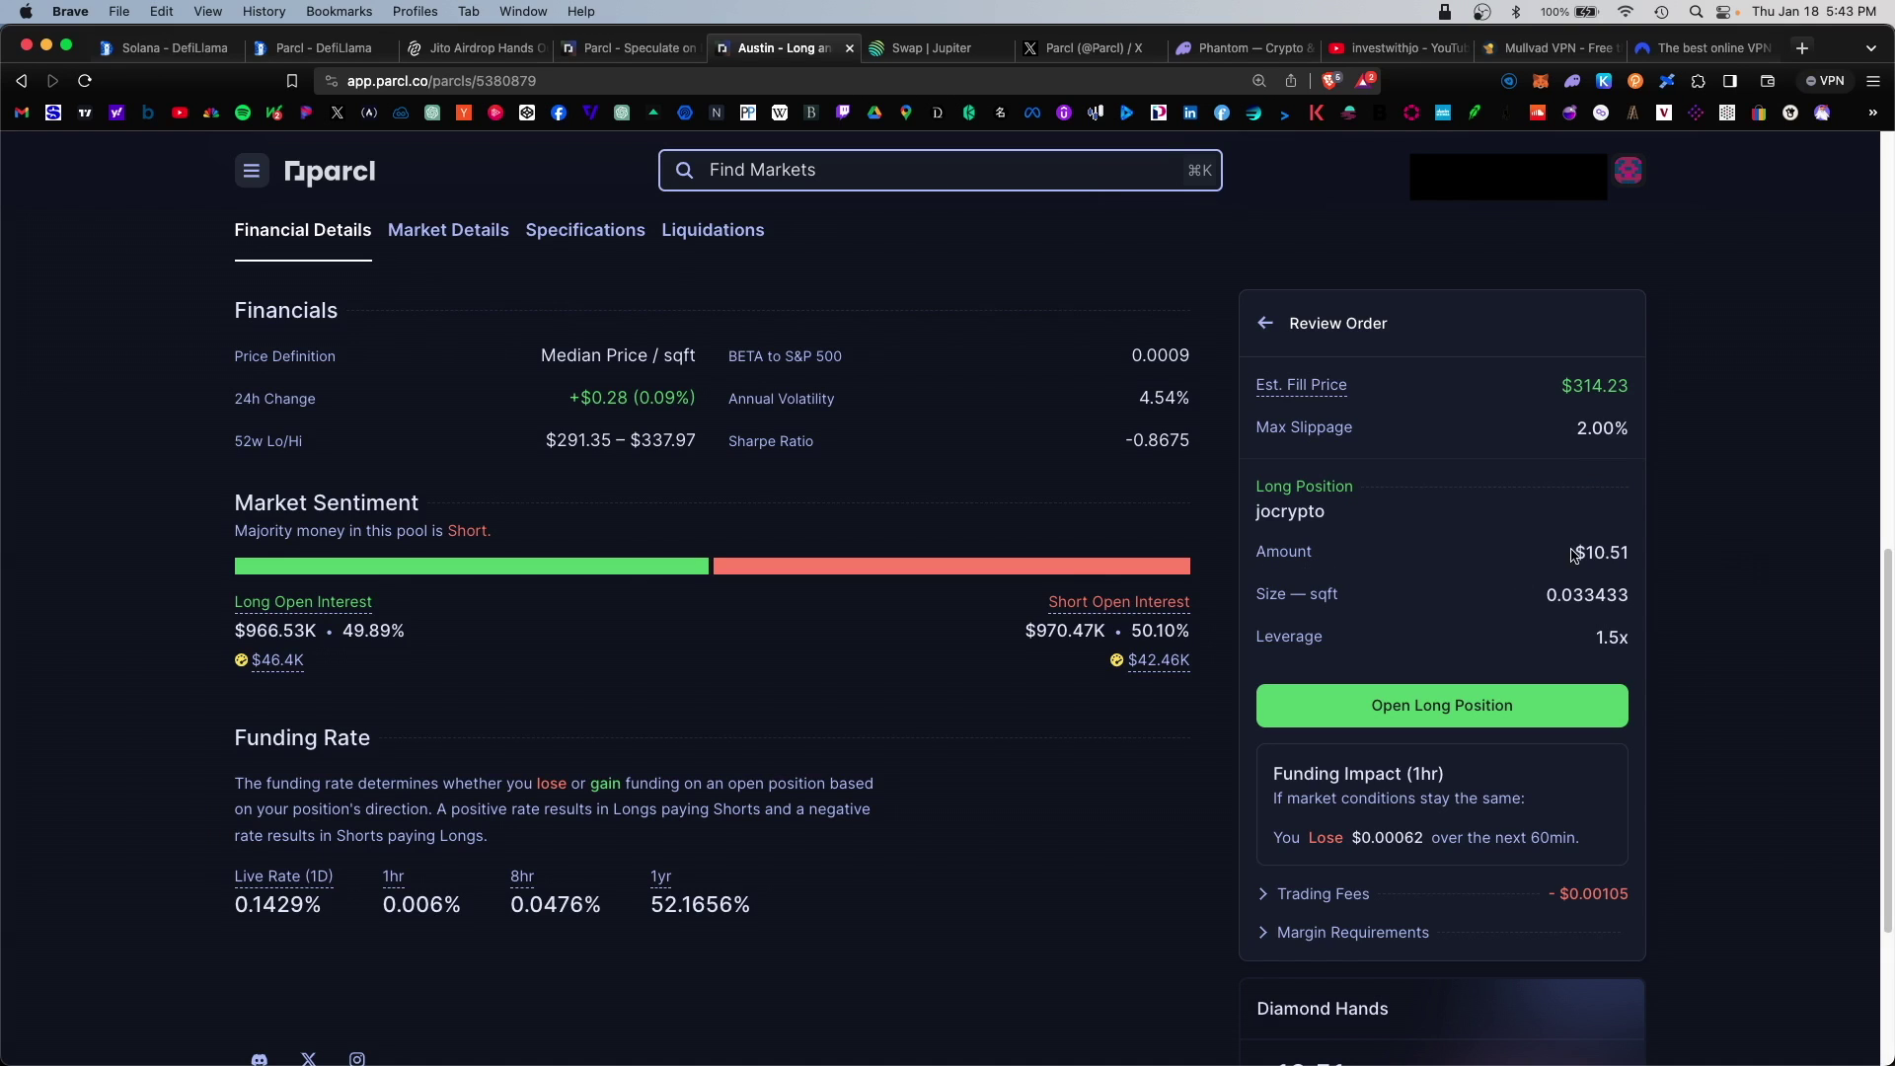
pyautogui.moveTo(1572, 556); pyautogui.dragTo(1662, 561)
pyautogui.moveTo(1593, 638); pyautogui.dragTo(1625, 640)
pyautogui.scroll(-2, 1311, 850)
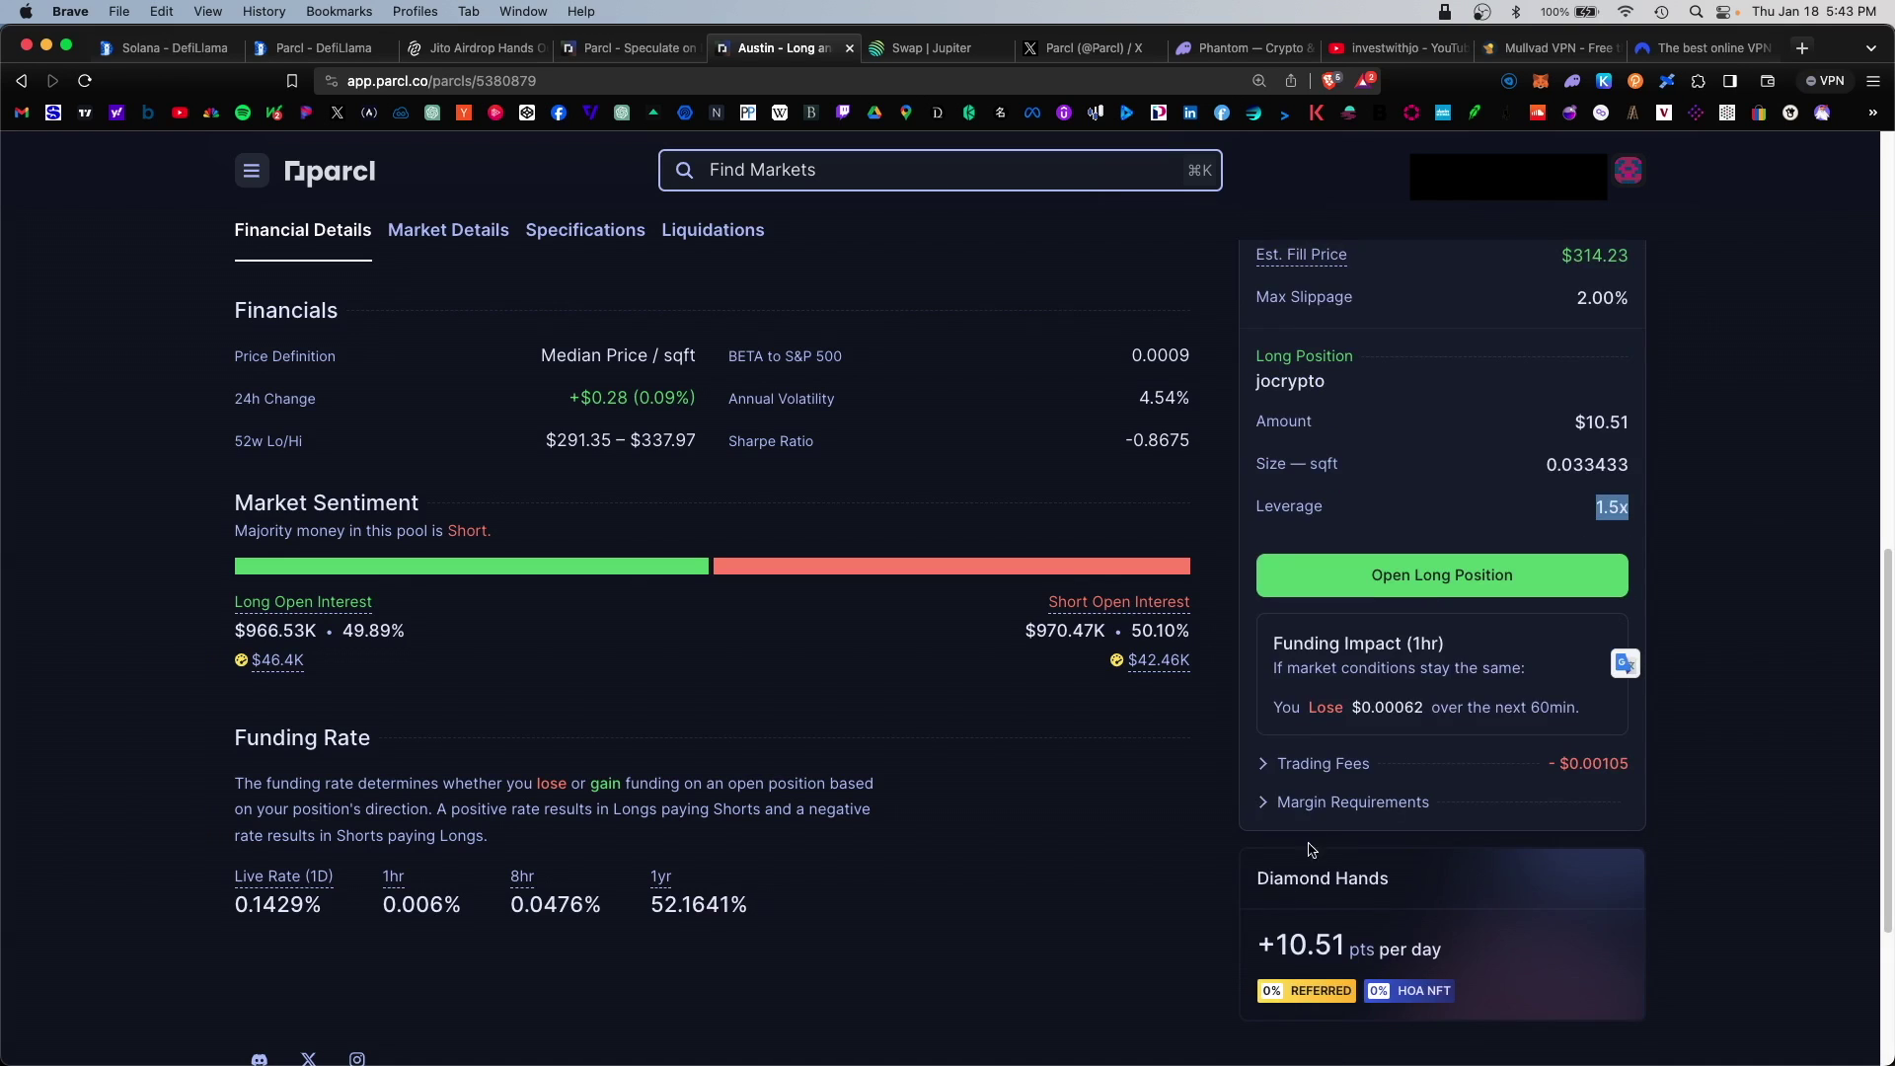
pyautogui.moveTo(1253, 955); pyautogui.dragTo(1479, 949)
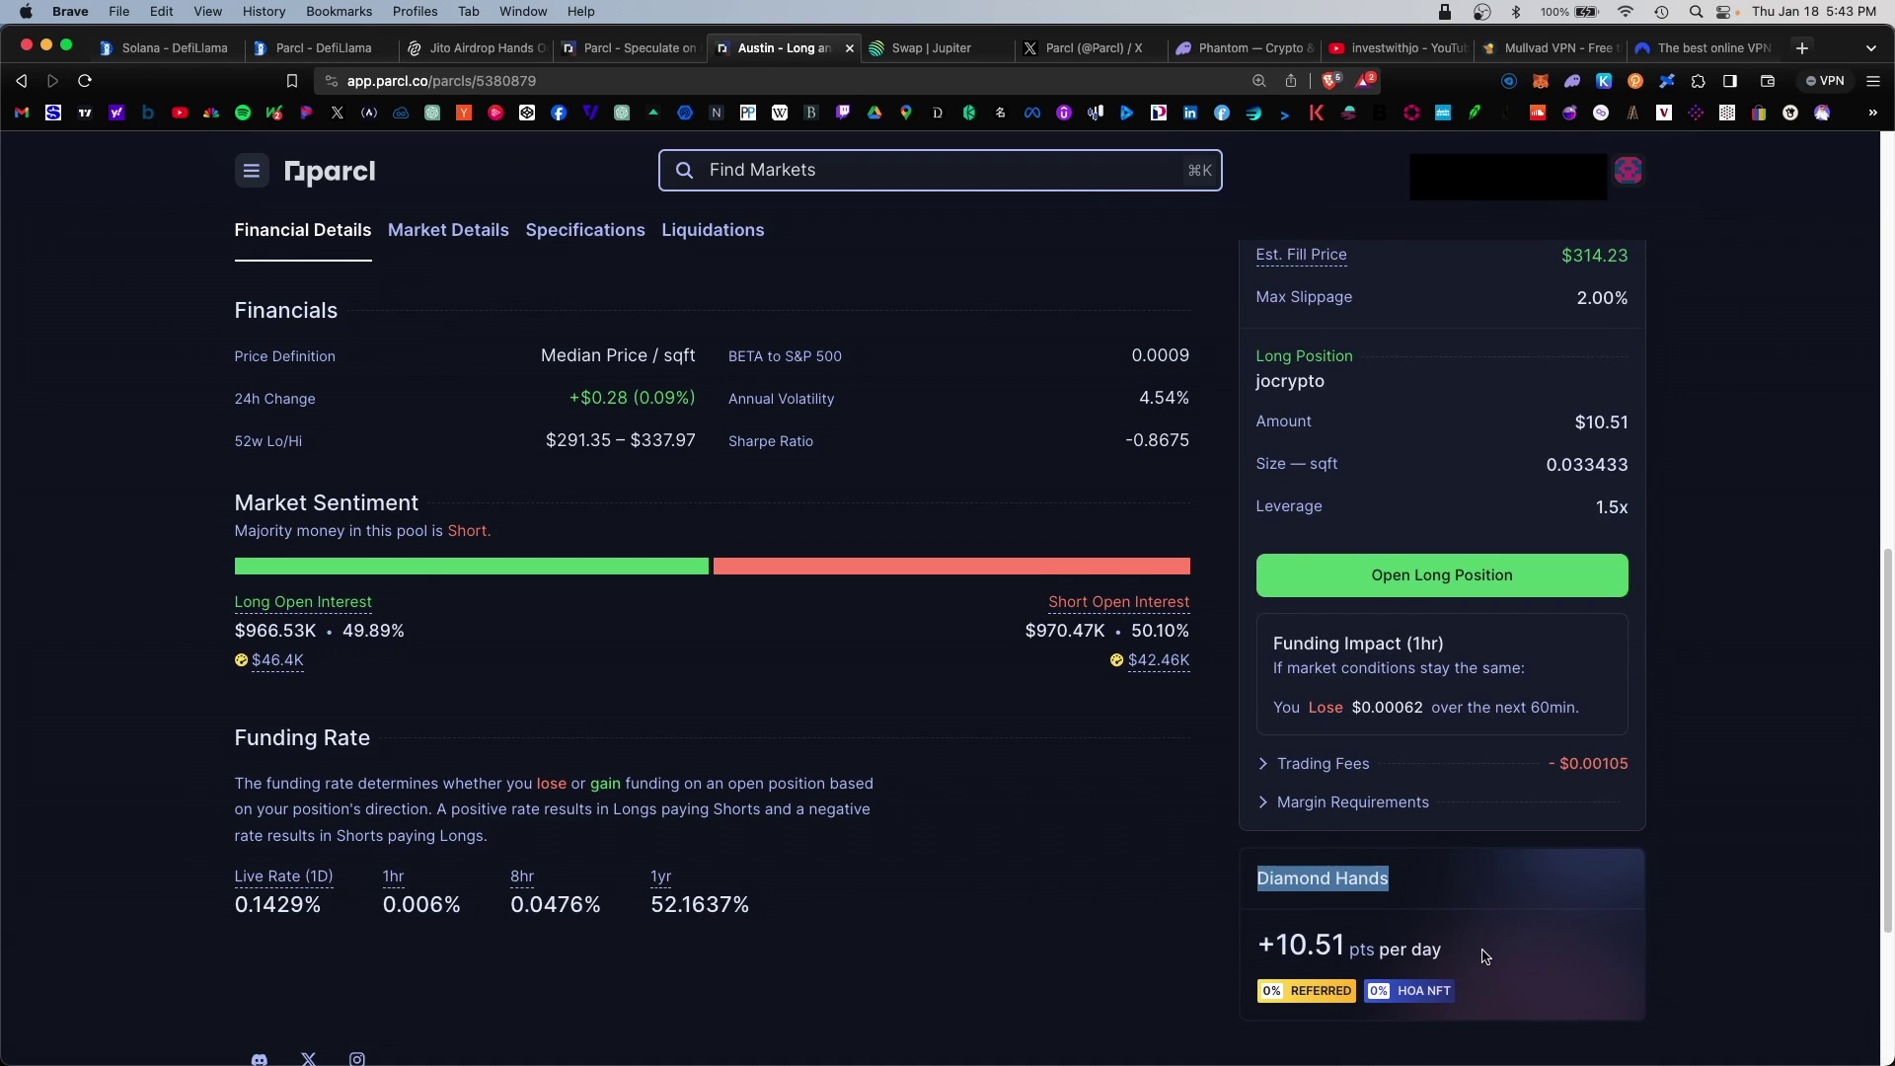
pyautogui.click(1483, 584)
pyautogui.click(1838, 604)
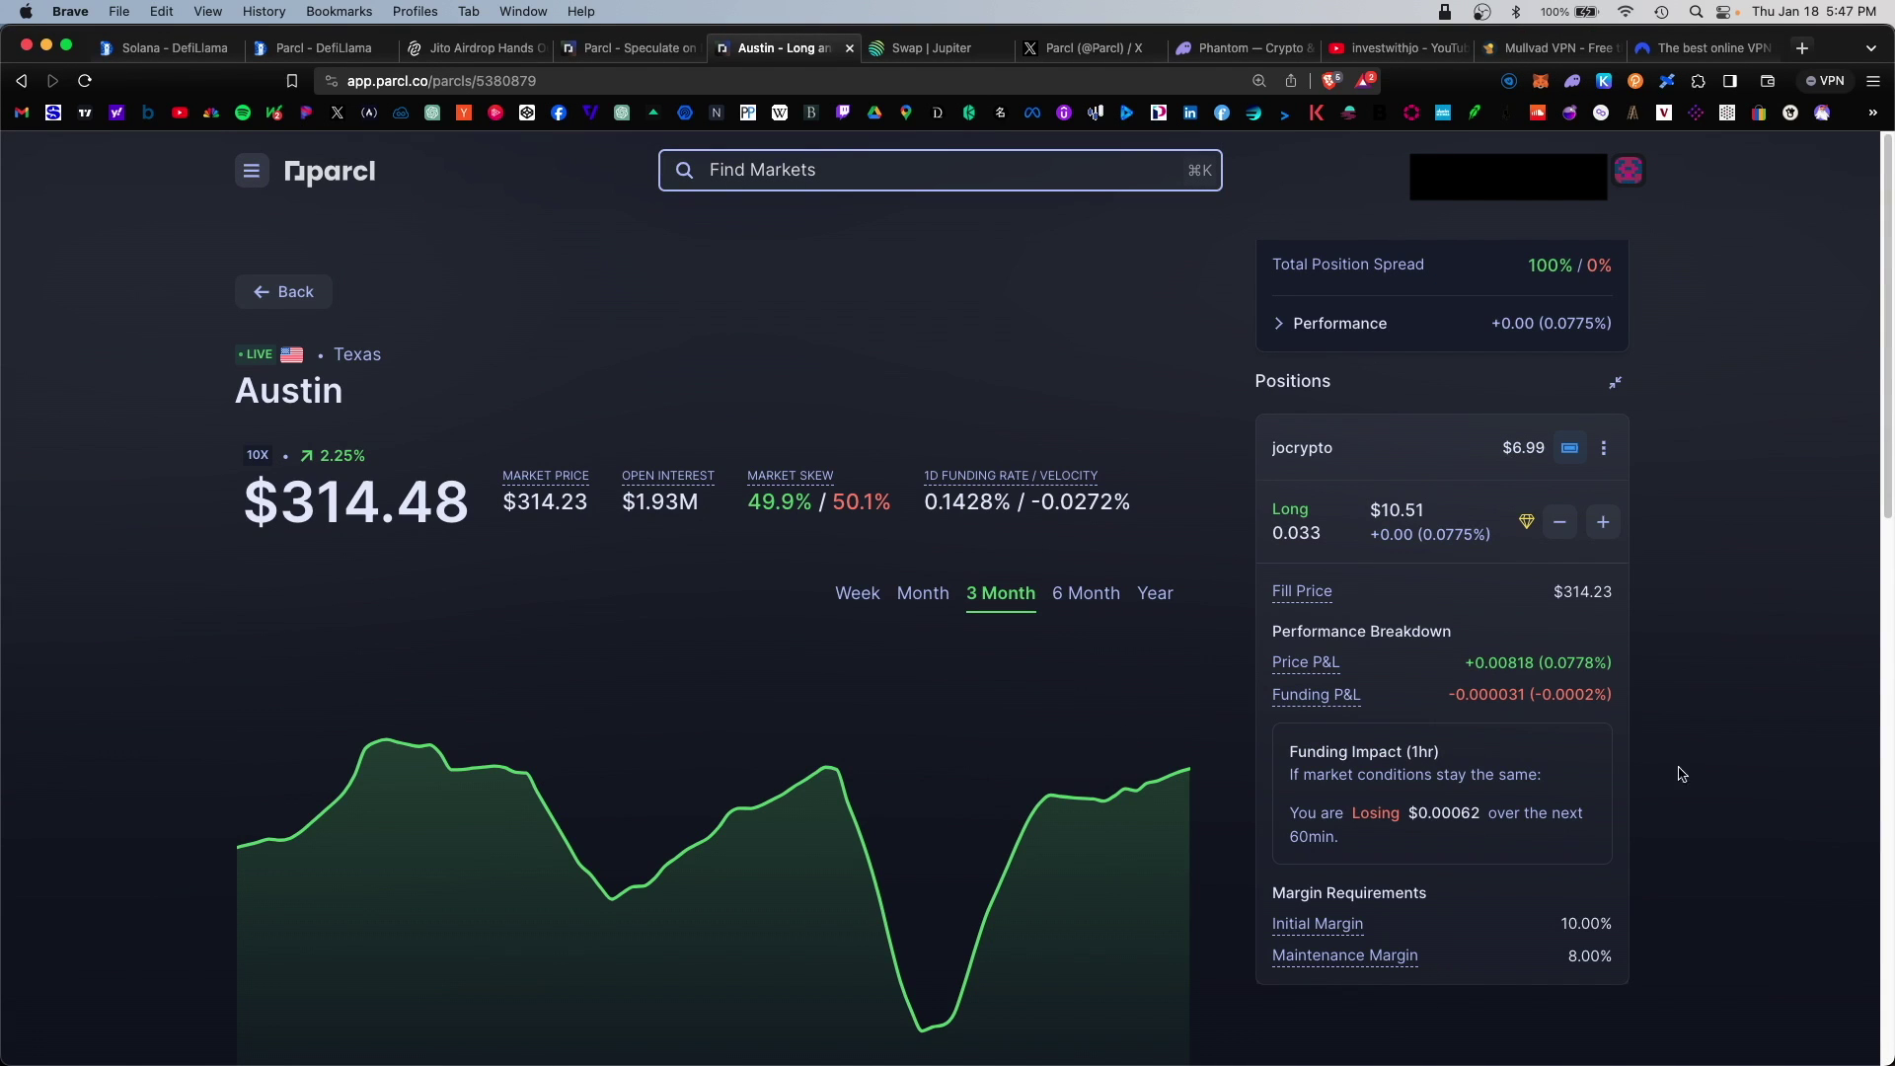
# - Review the trading account details ($7.00 available margin, 73.72% health) and close the drawer
pyautogui.click(1602, 450)
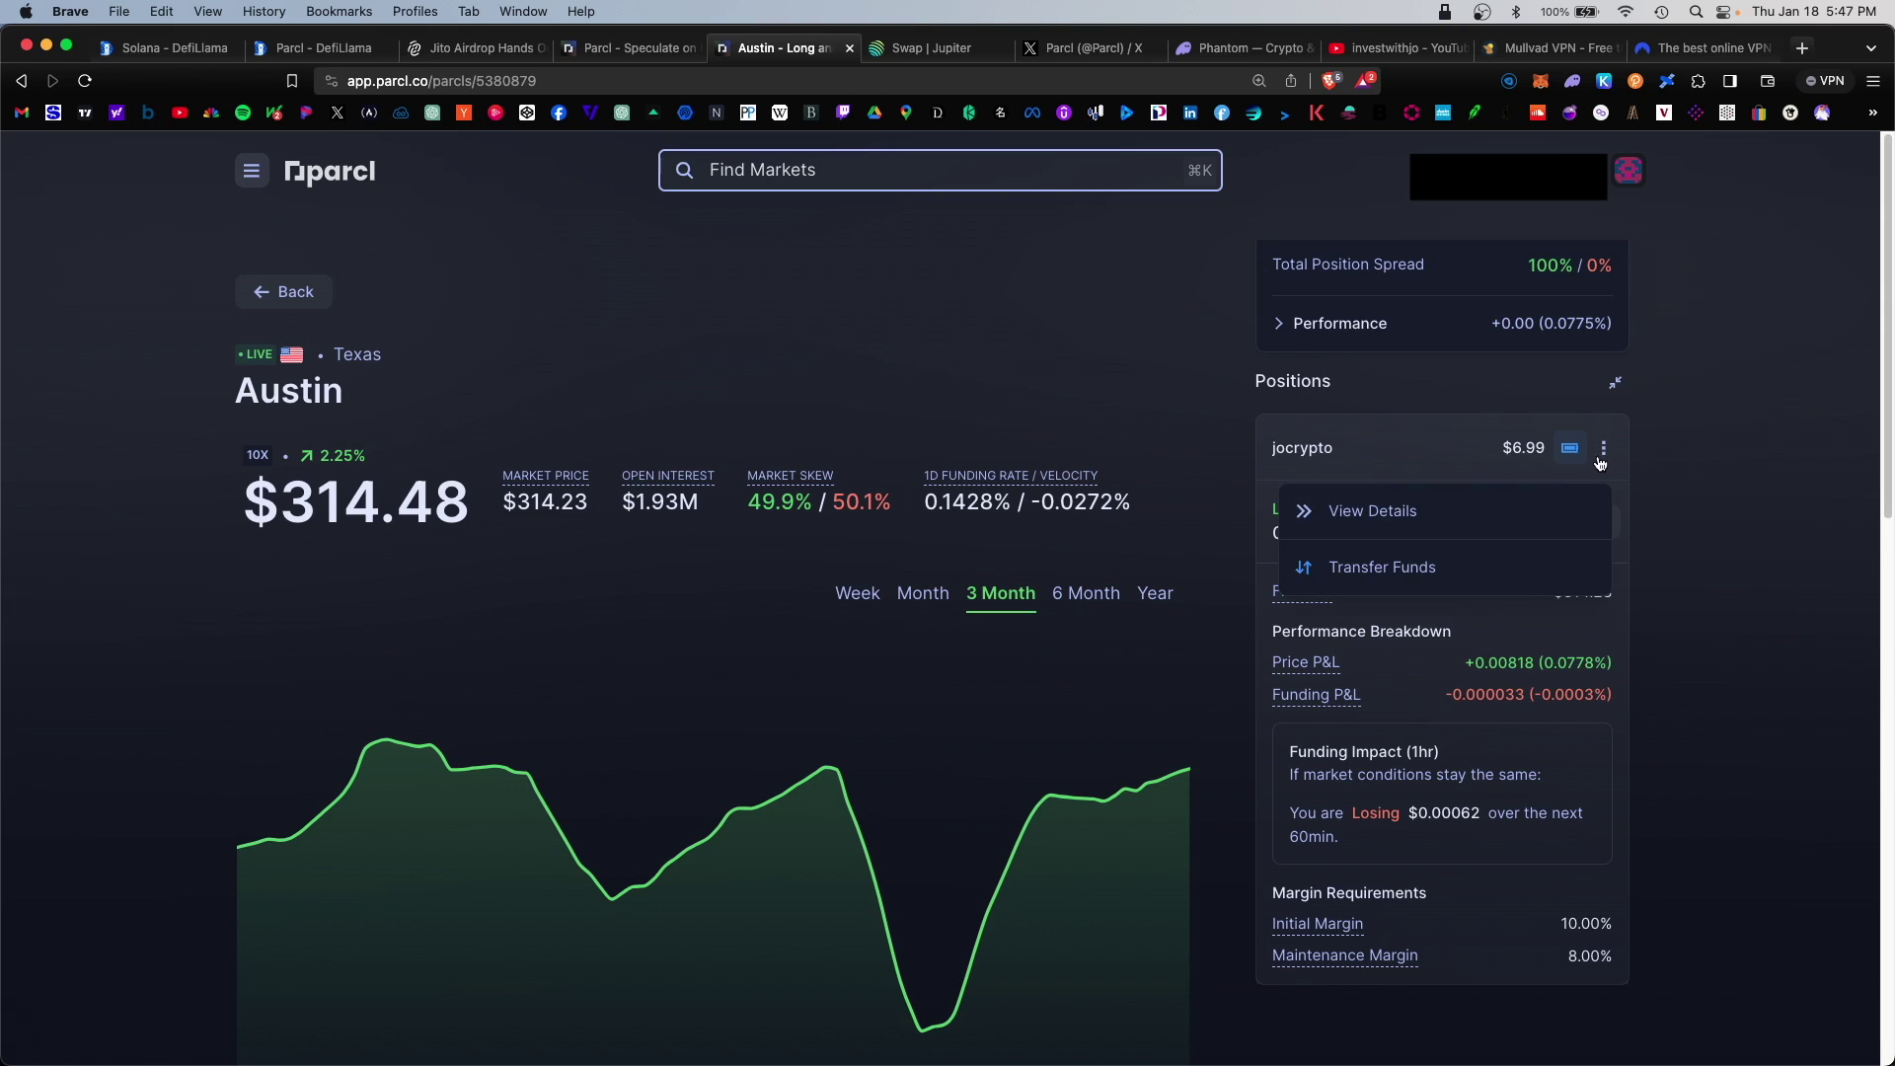
pyautogui.click(1455, 515)
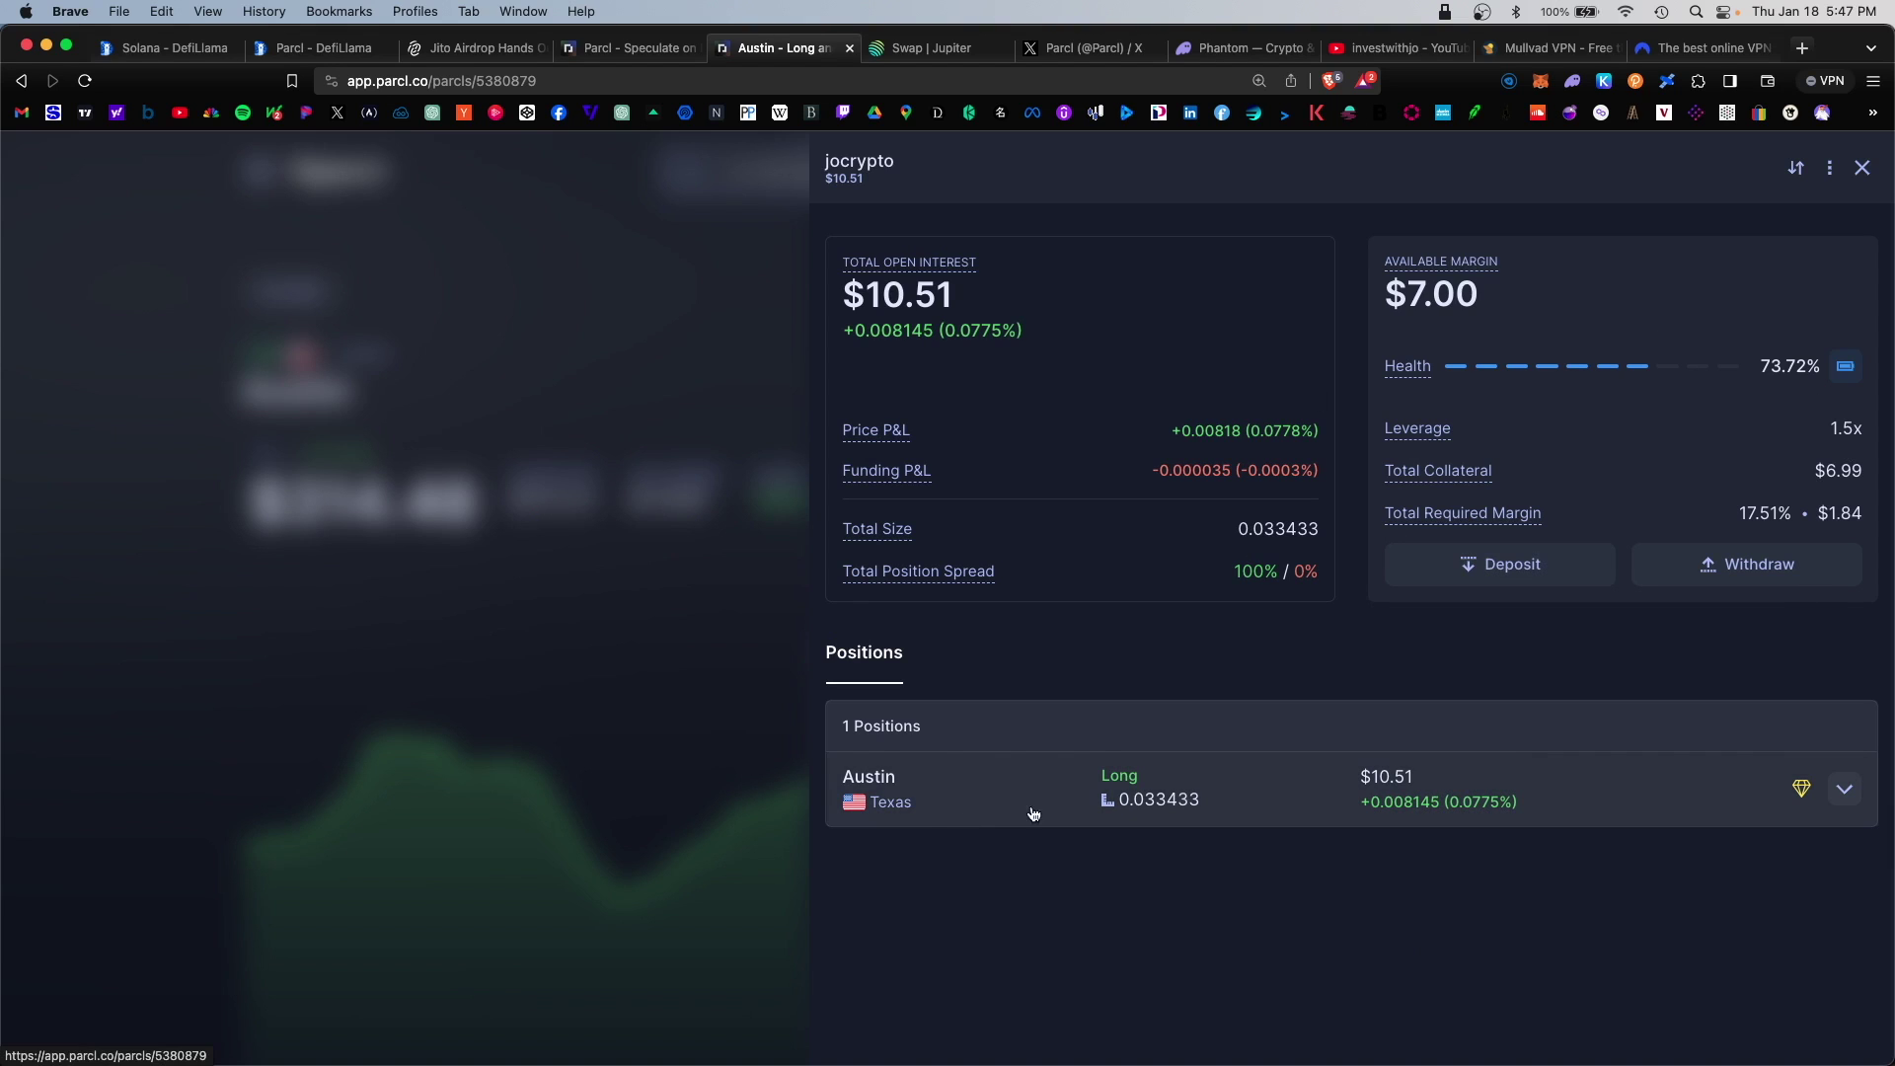
pyautogui.click(1845, 789)
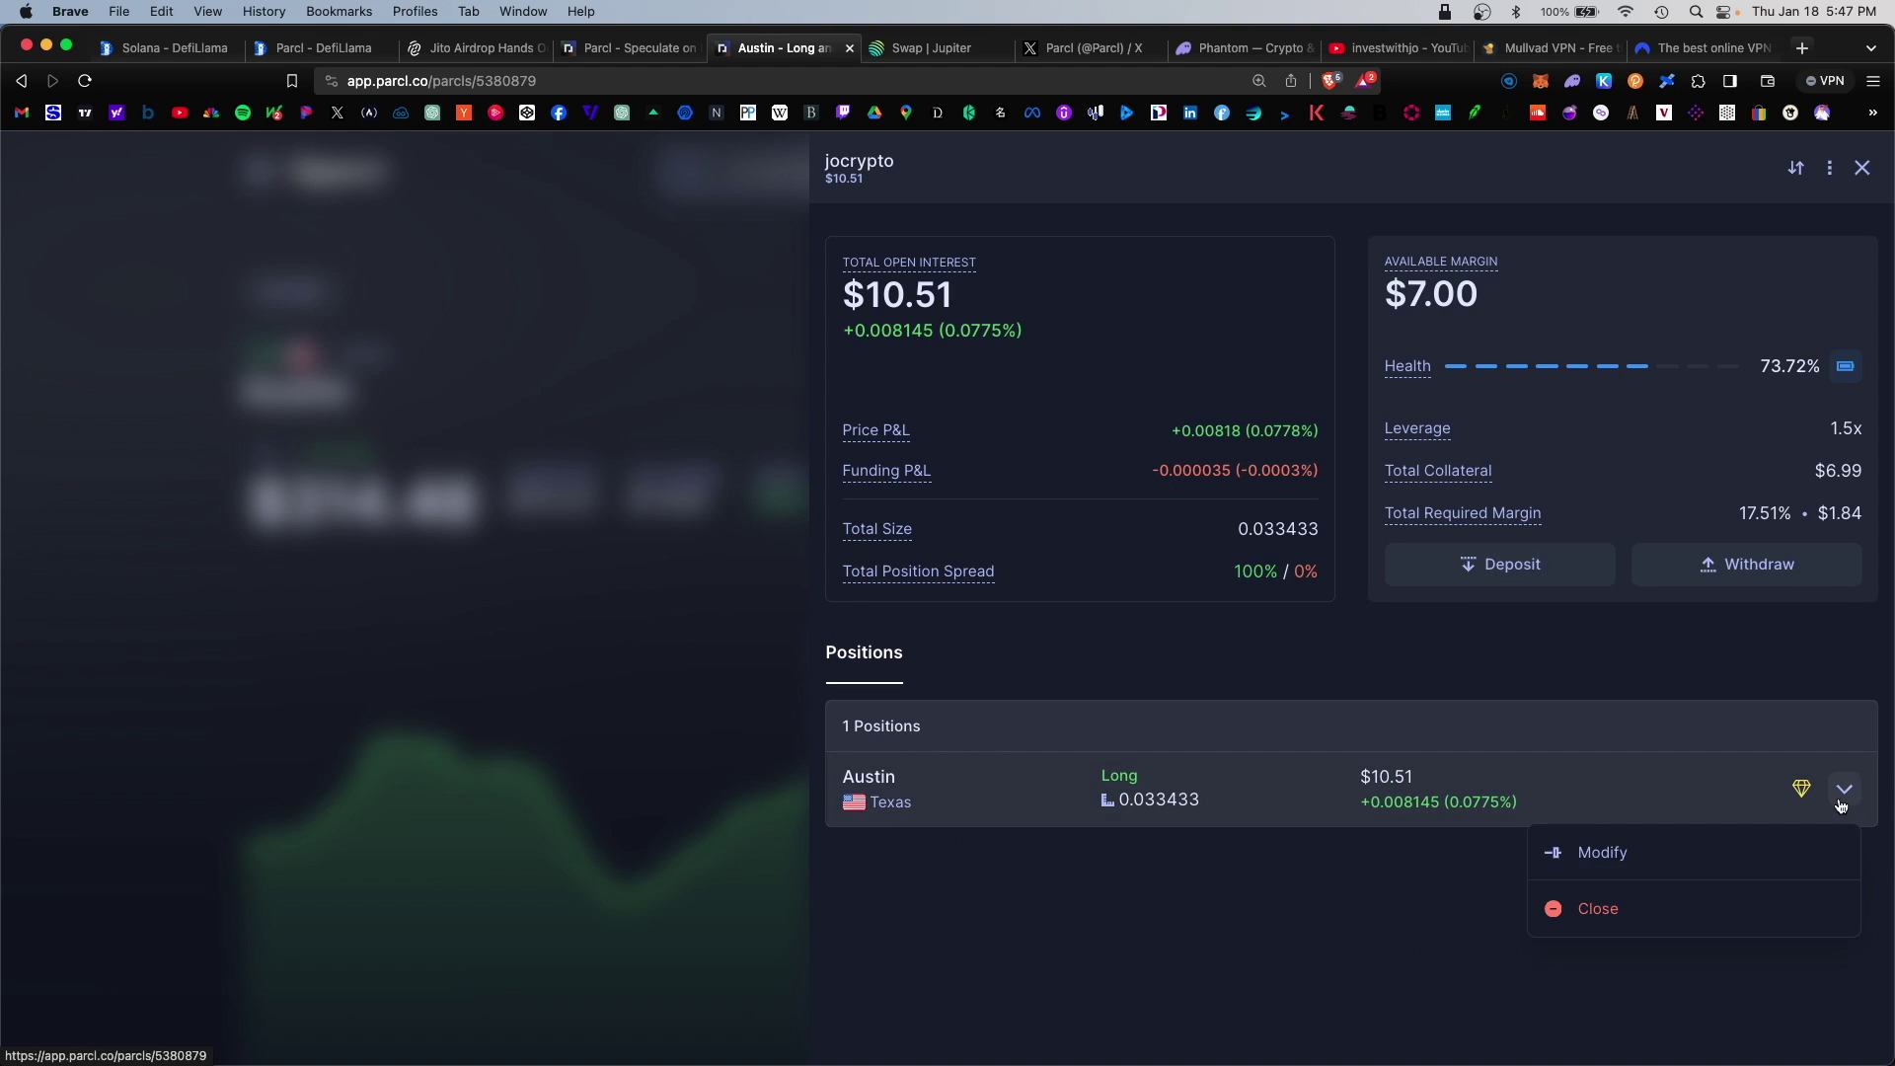
pyautogui.click(1646, 860)
pyautogui.click(246, 180)
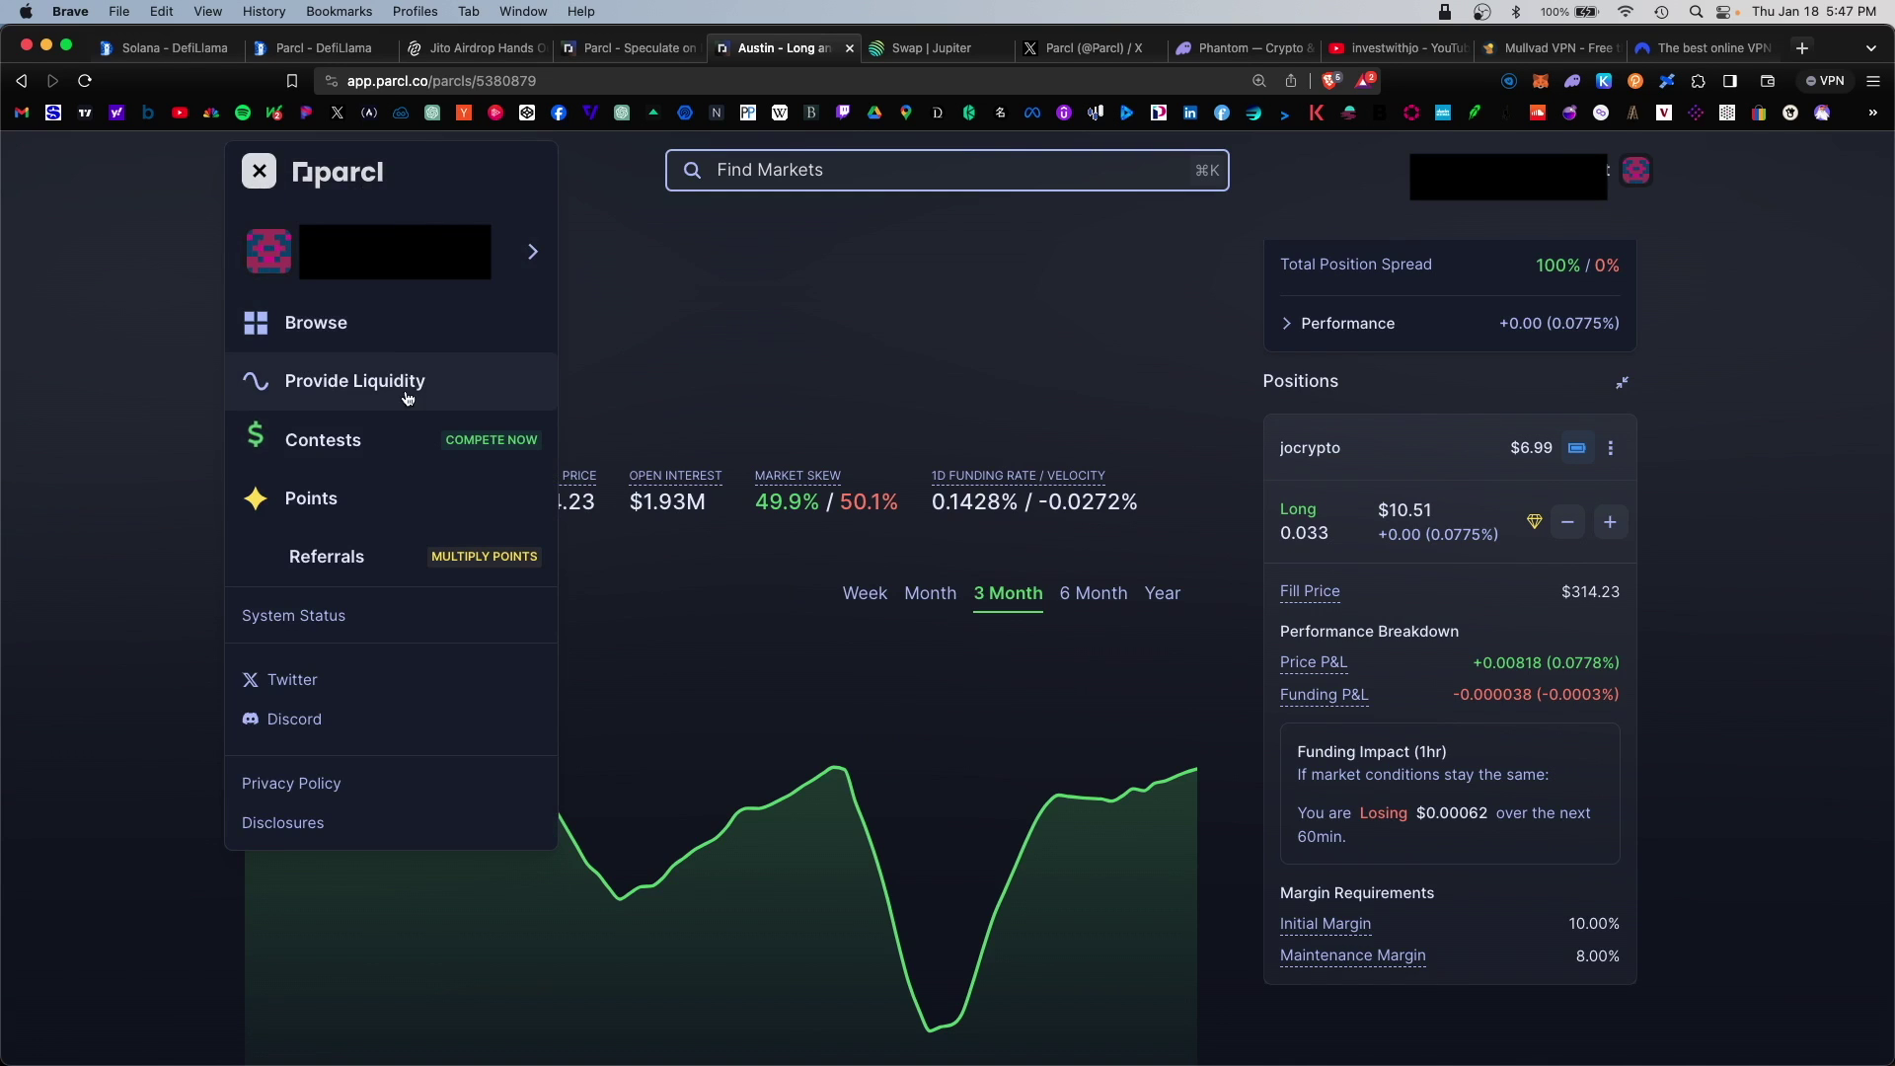
# - Deposit 7 USDC via Provide Liquidity, acknowledging the 30-day lock-up, and approve in Phantom
pyautogui.click(474, 377)
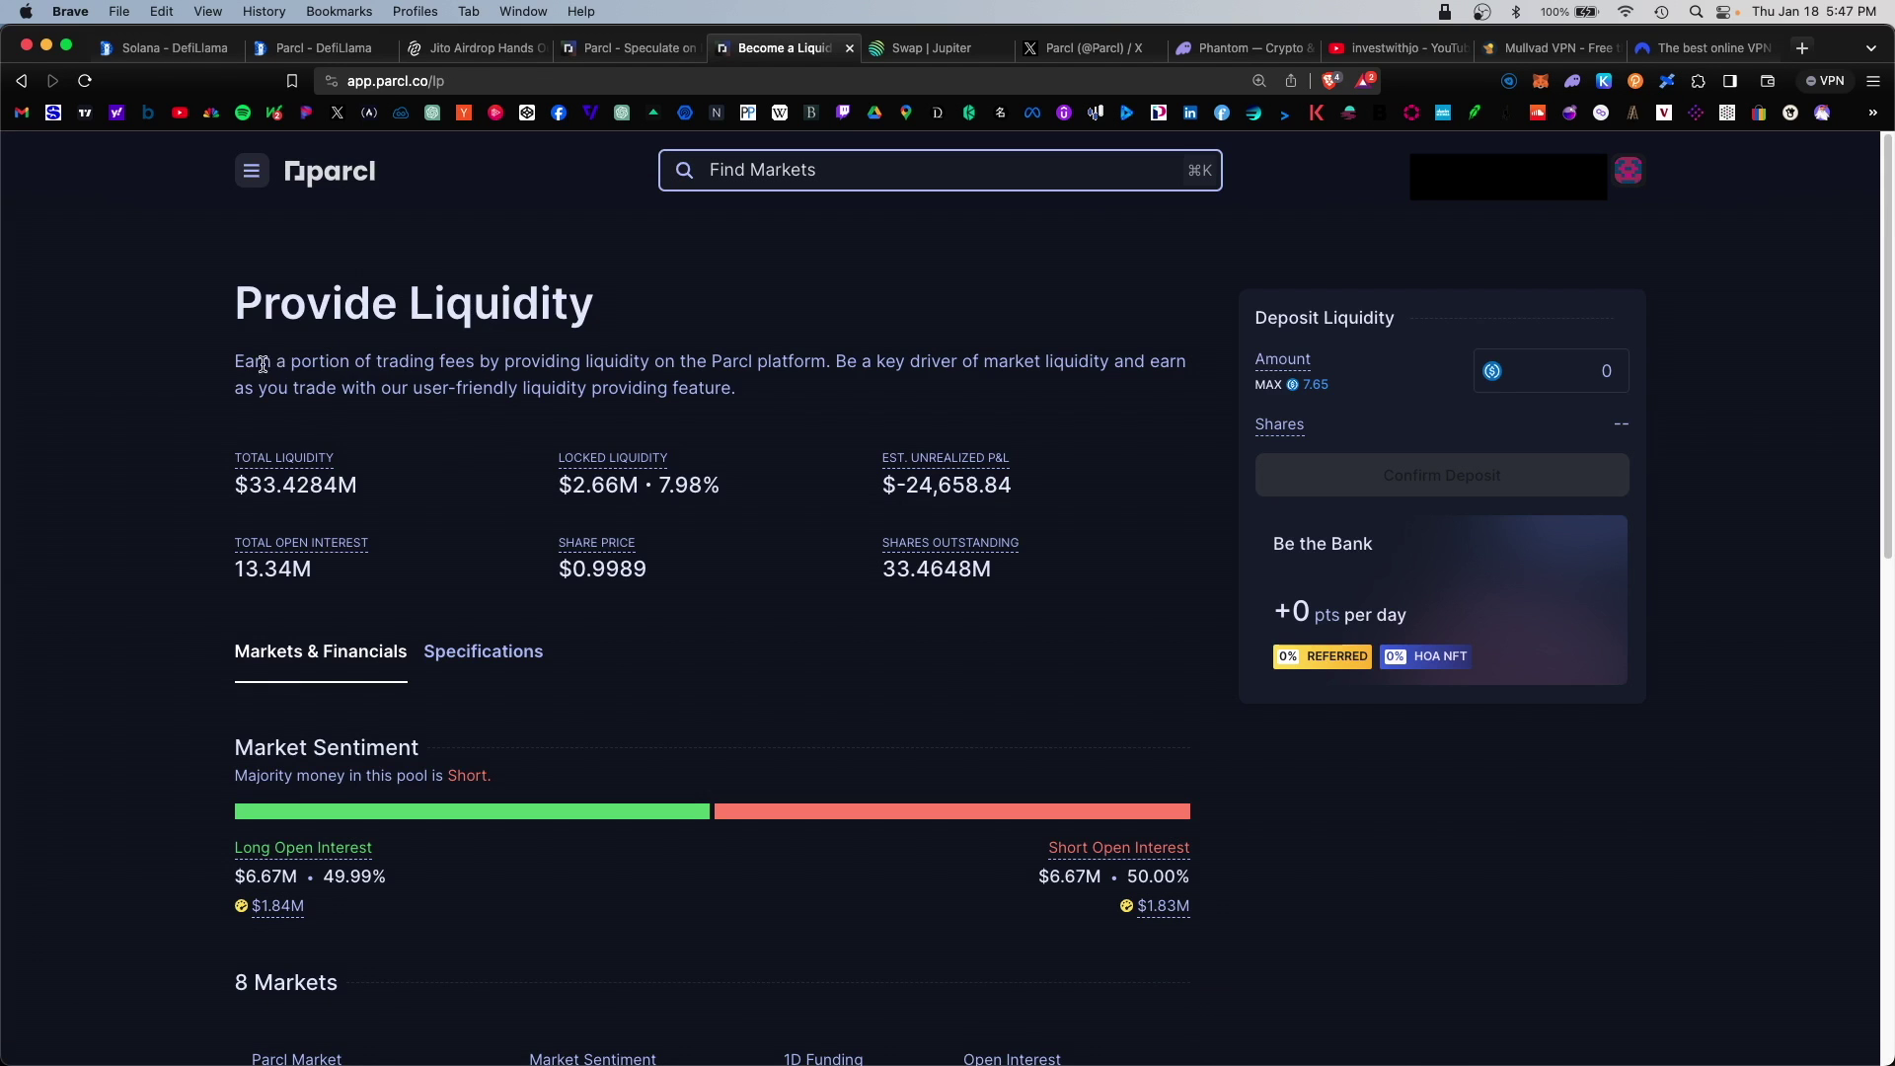
pyautogui.moveTo(245, 362); pyautogui.dragTo(485, 361)
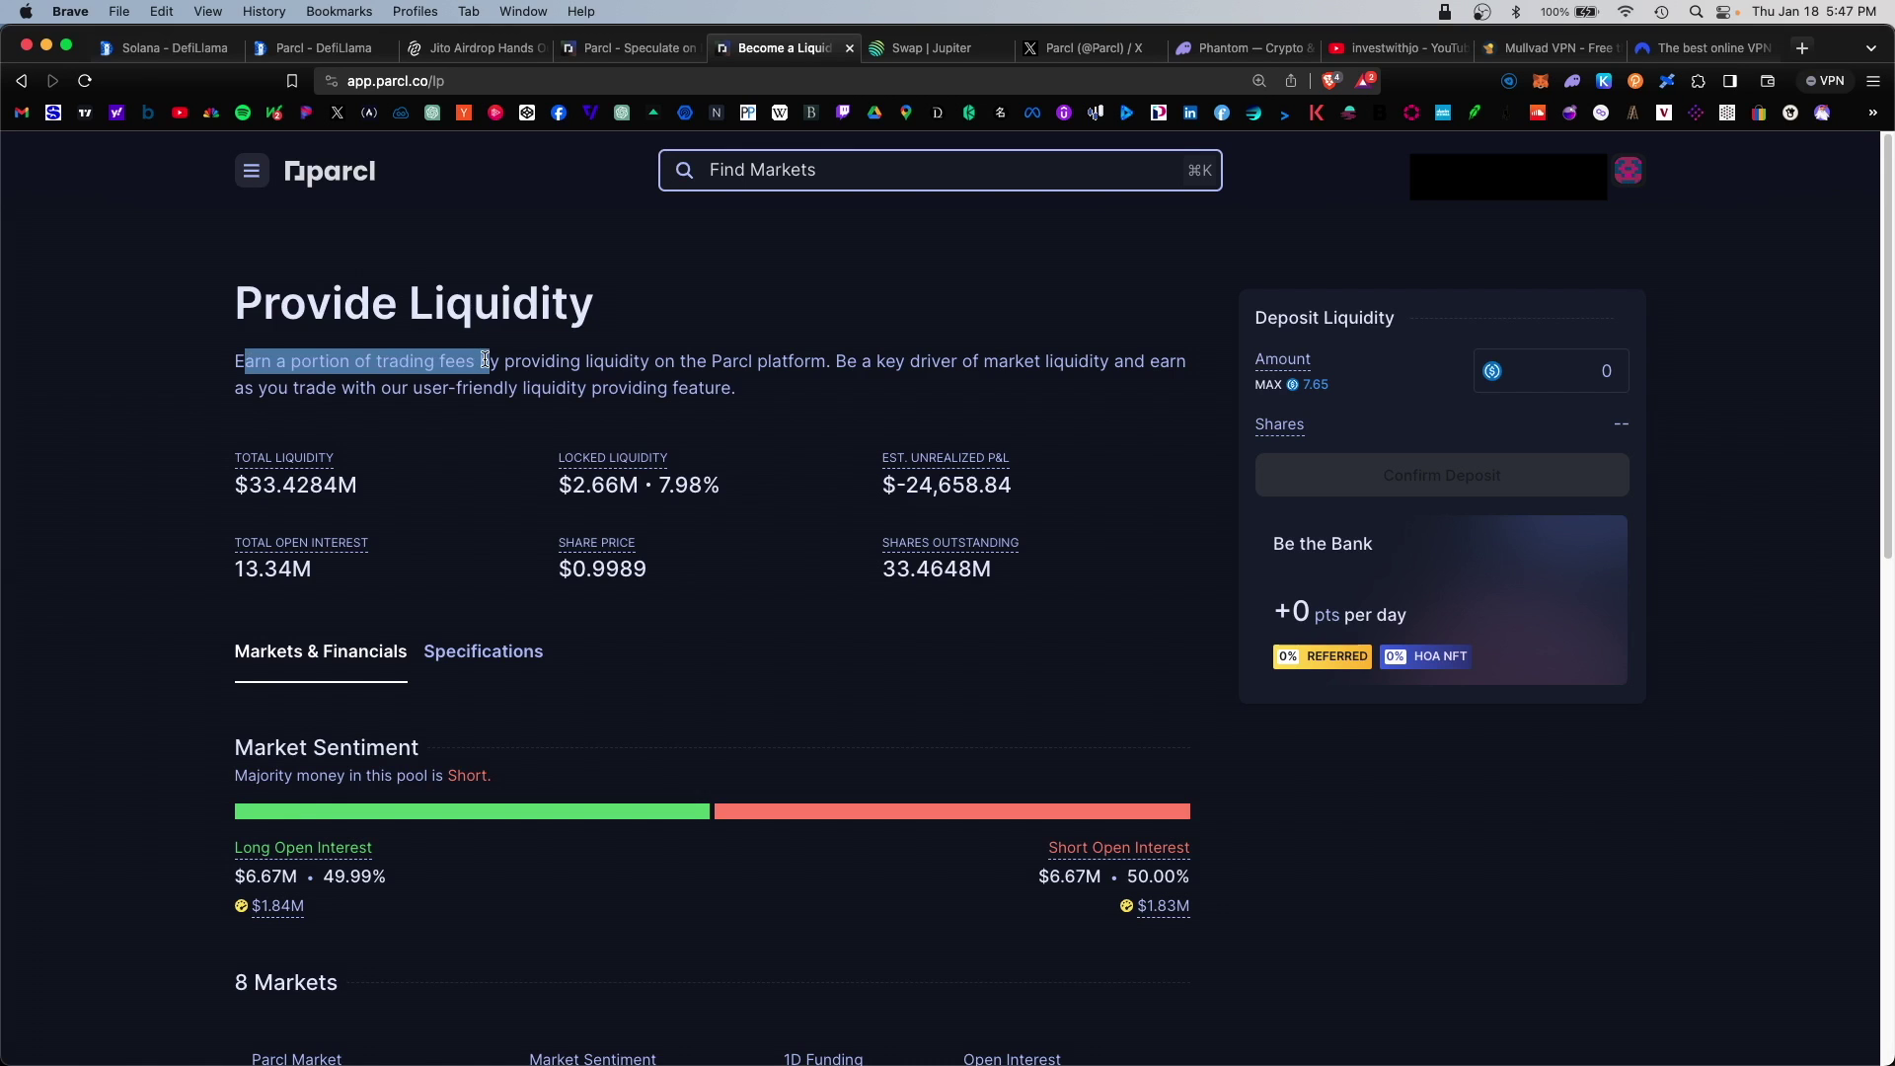
pyautogui.click(485, 361)
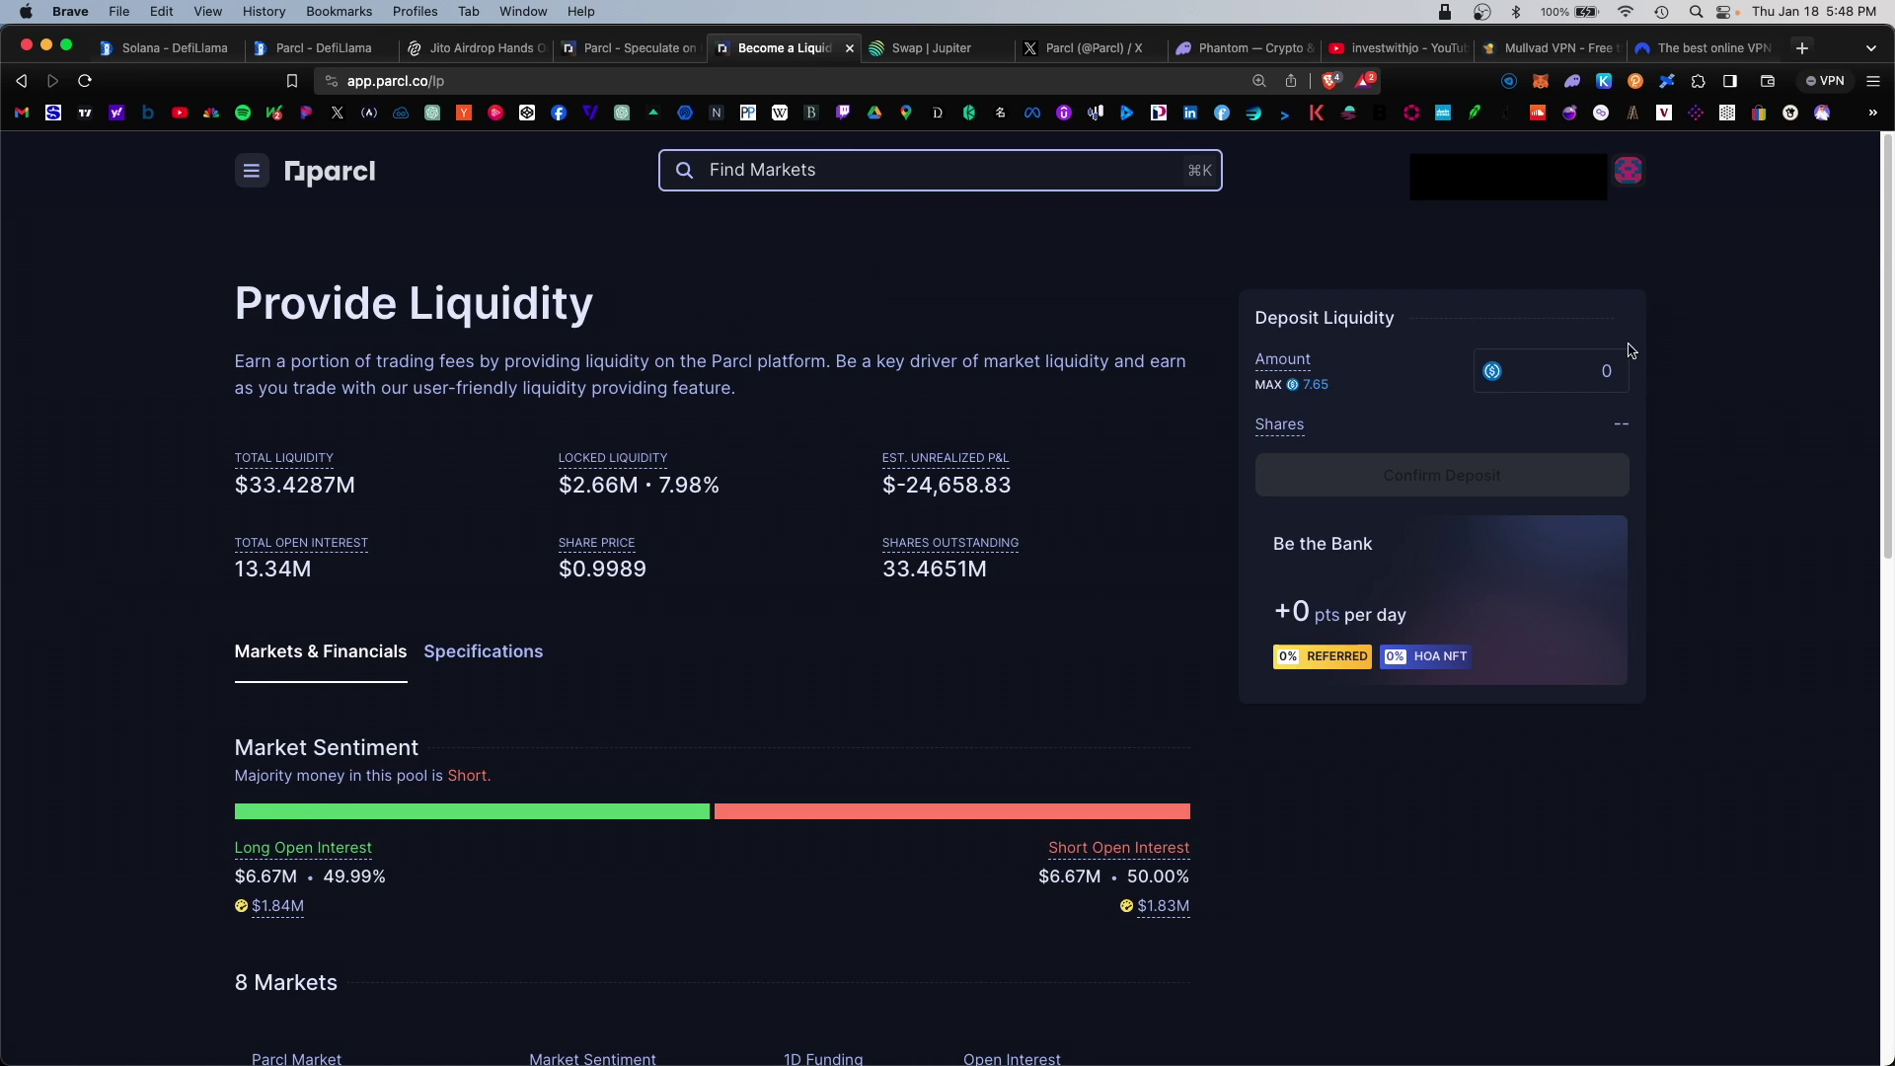
pyautogui.click(1609, 370)
pyautogui.write('7')
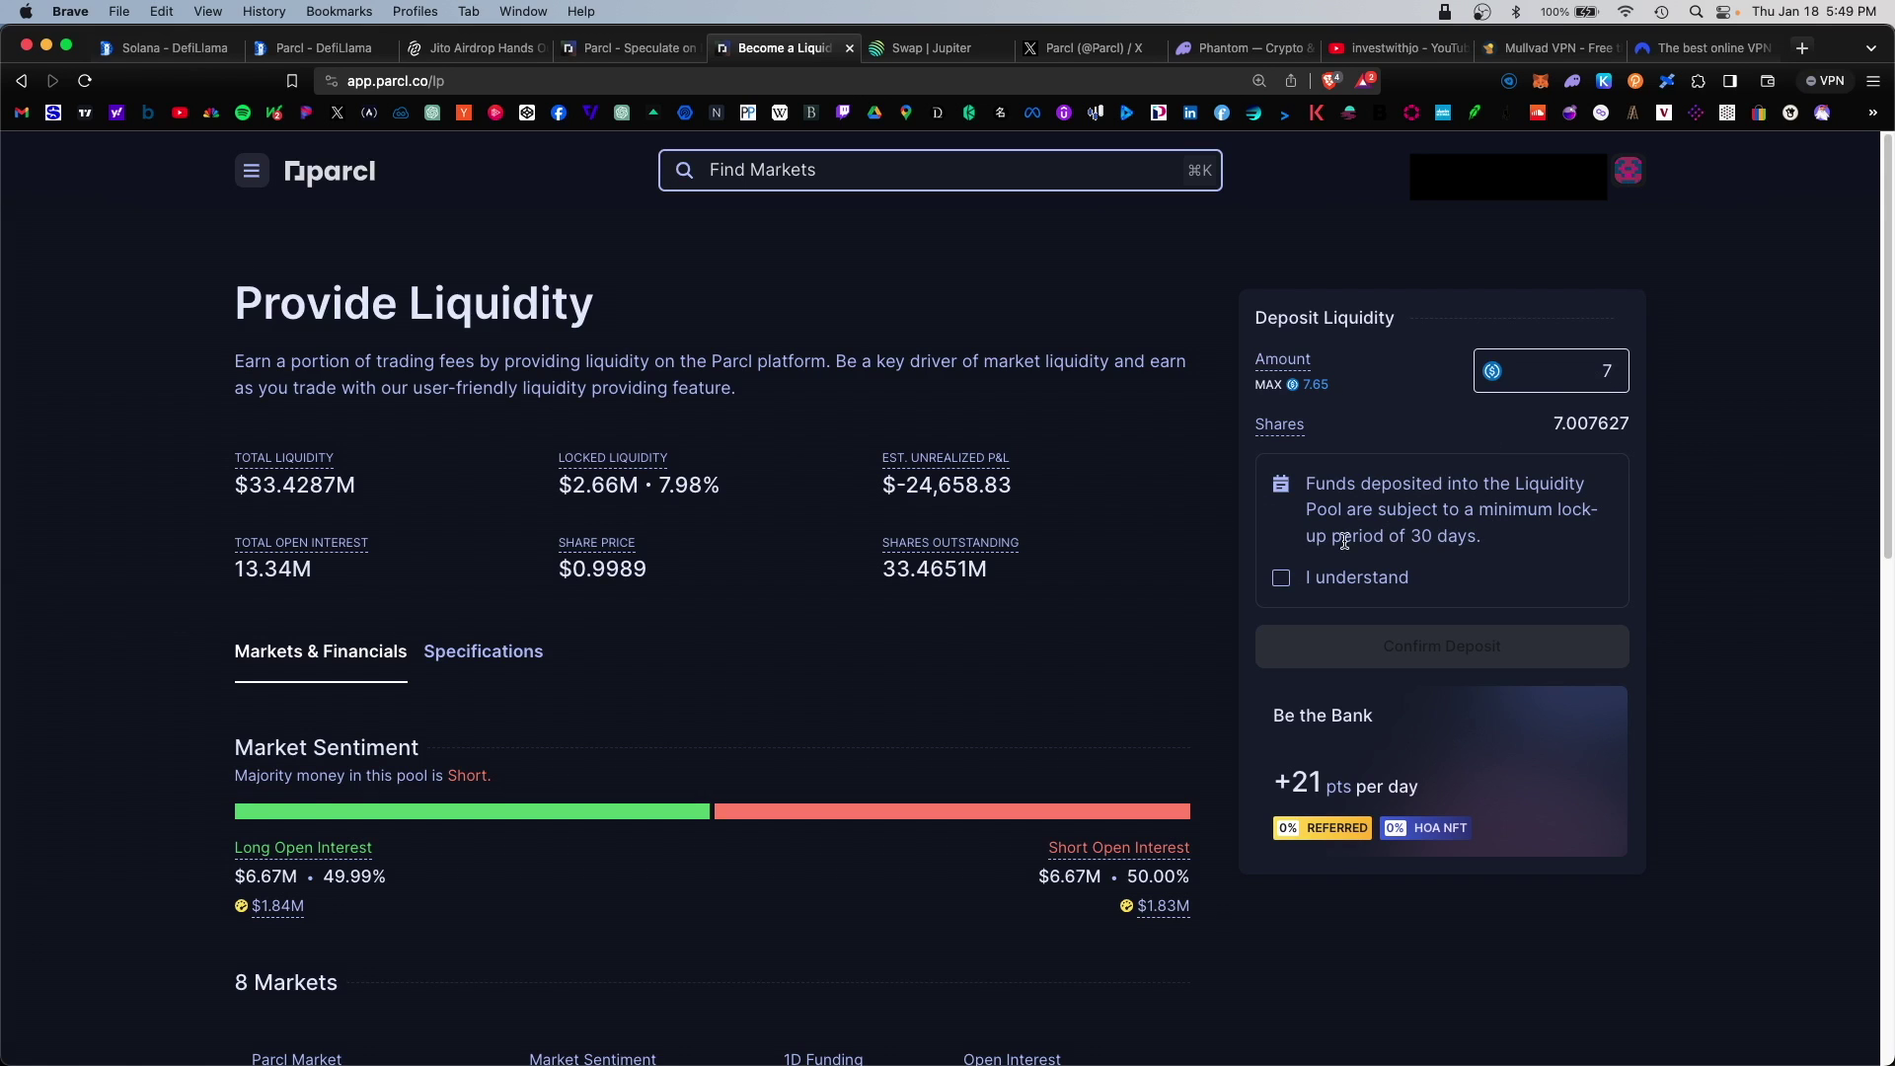
pyautogui.click(1280, 586)
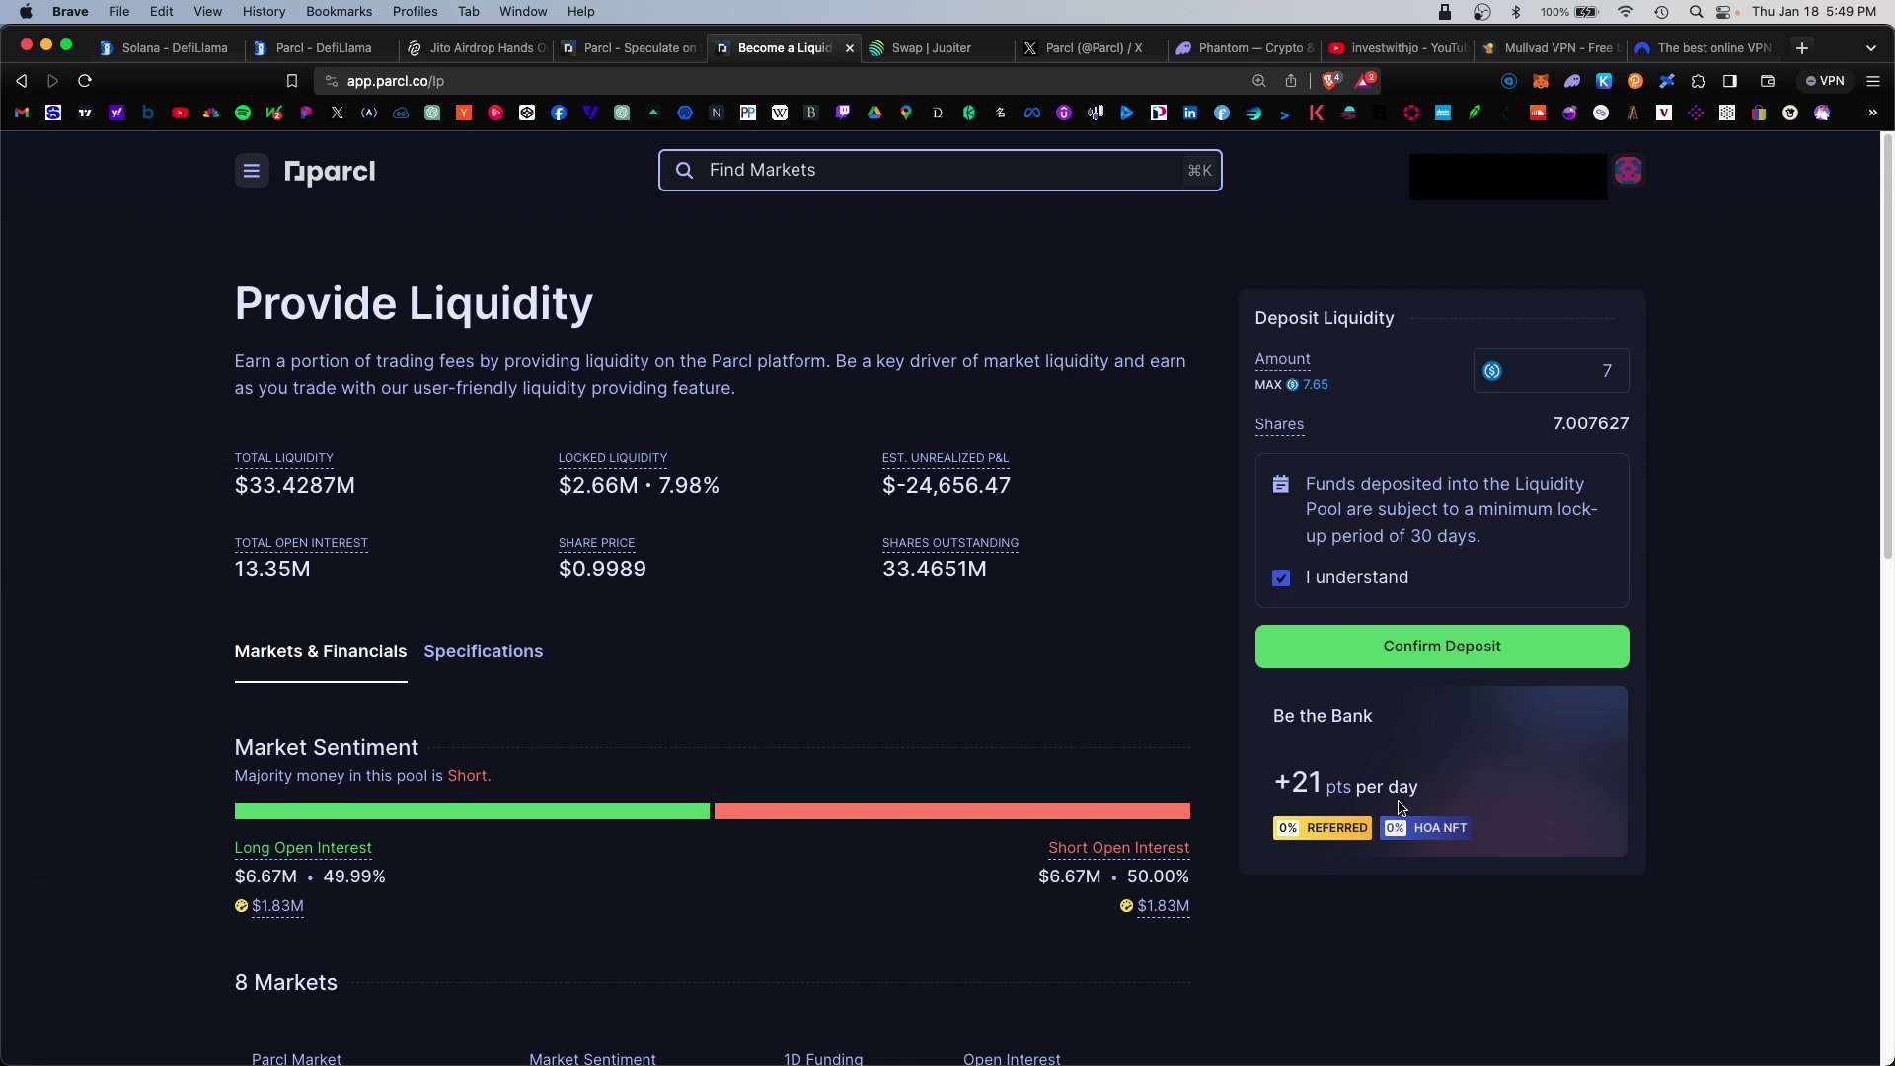
pyautogui.click(1479, 669)
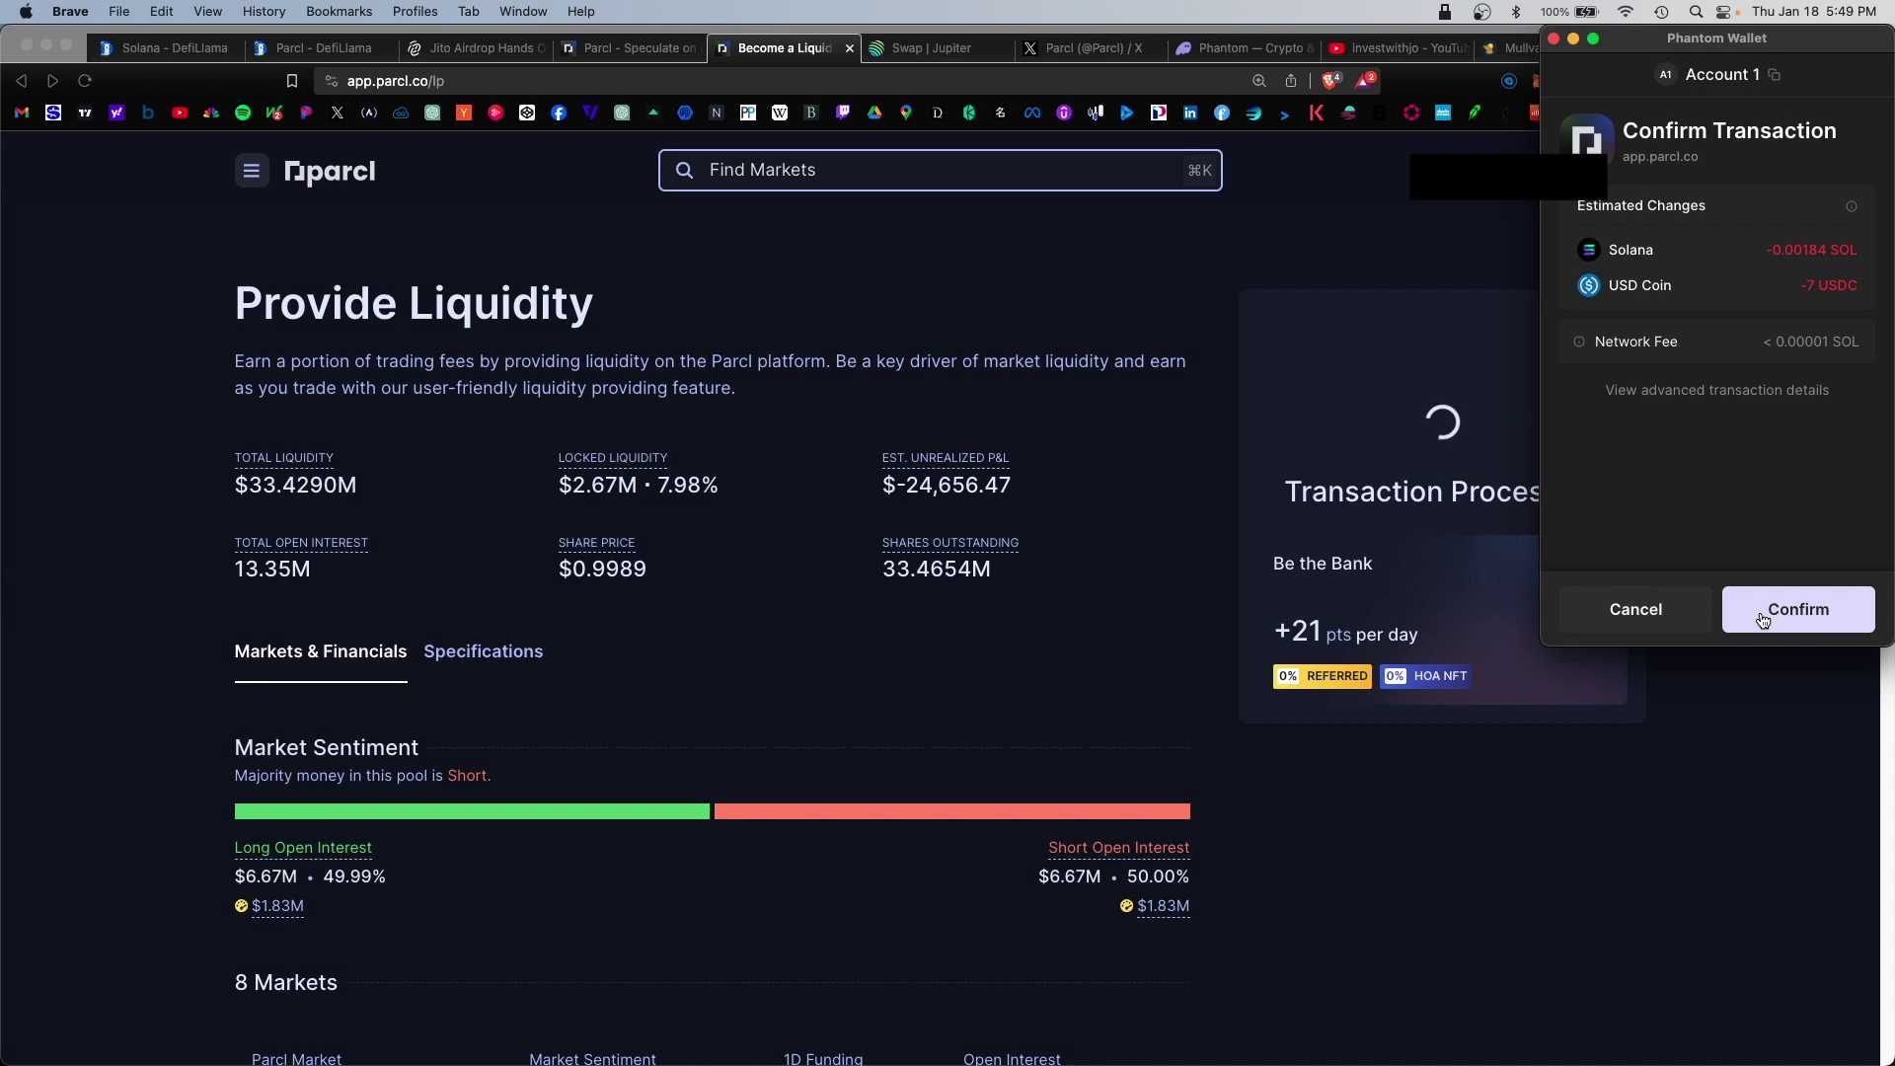
pyautogui.click(1763, 619)
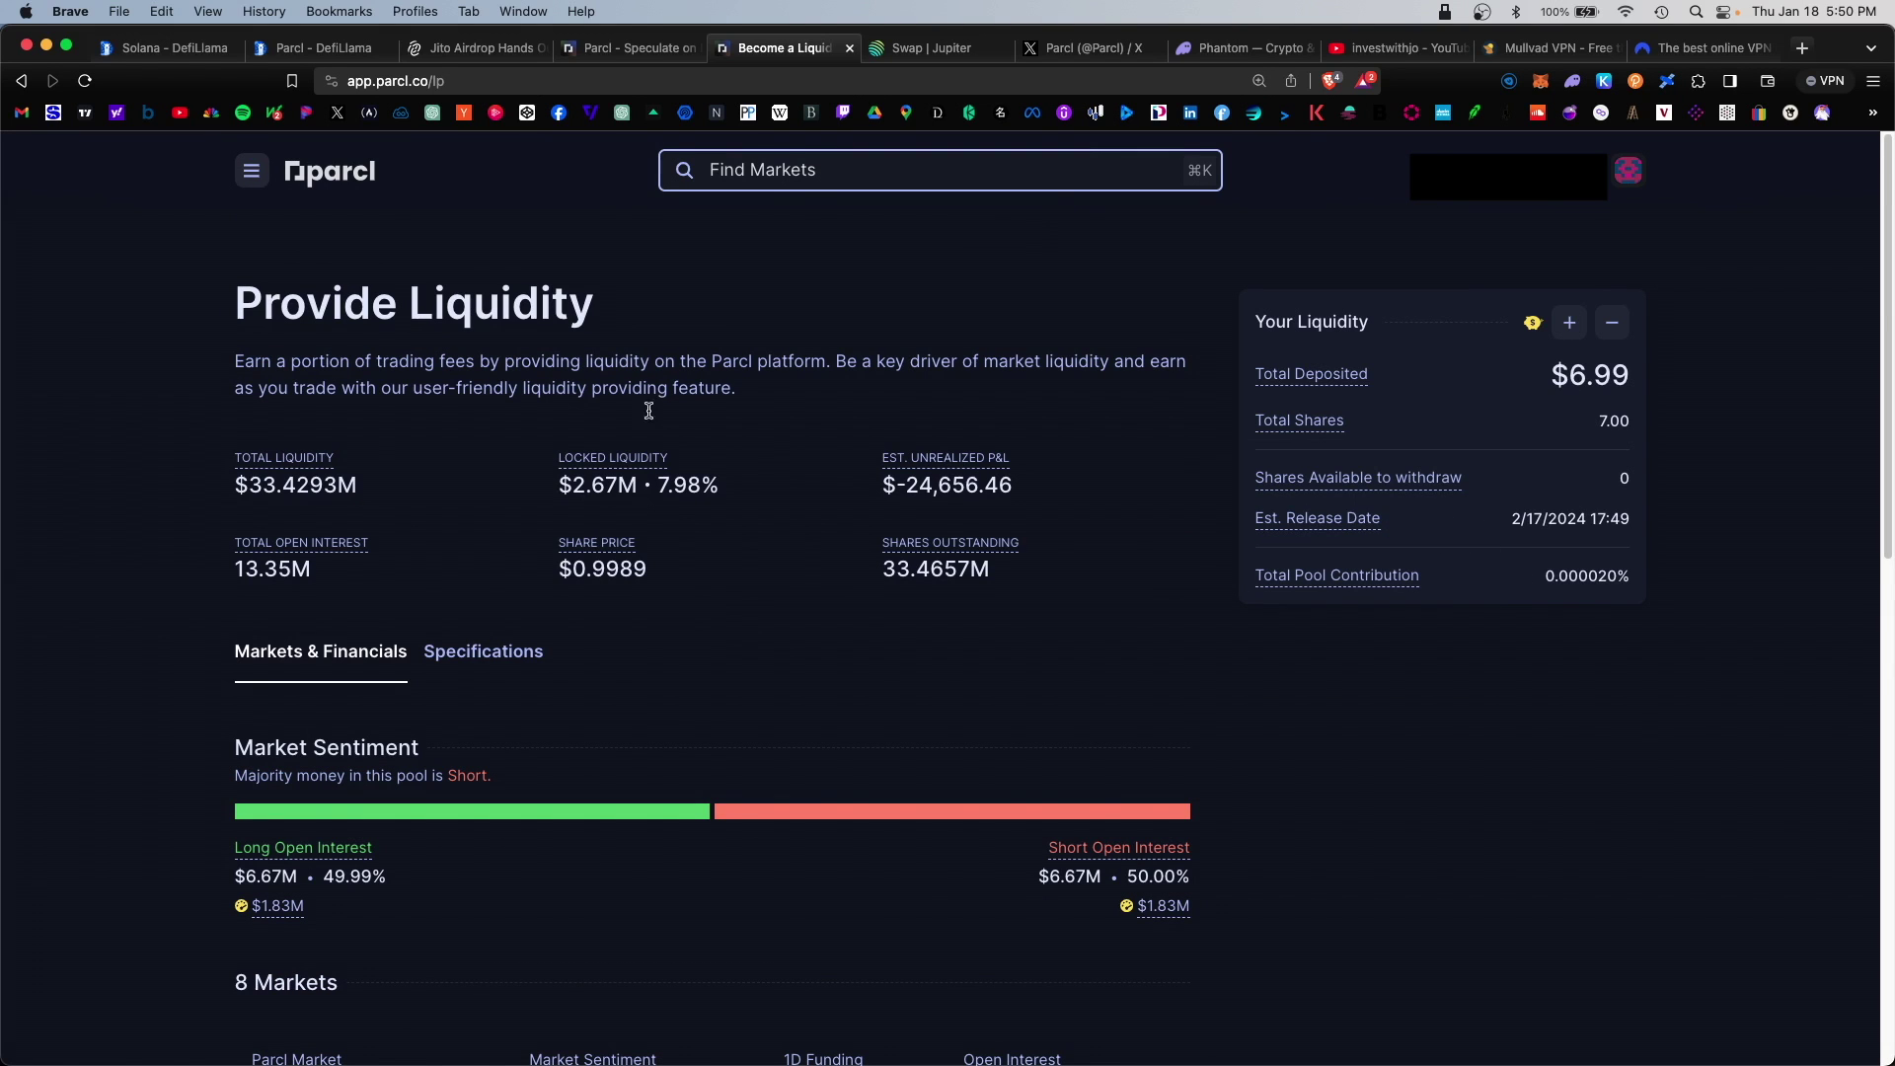
pyautogui.click(251, 171)
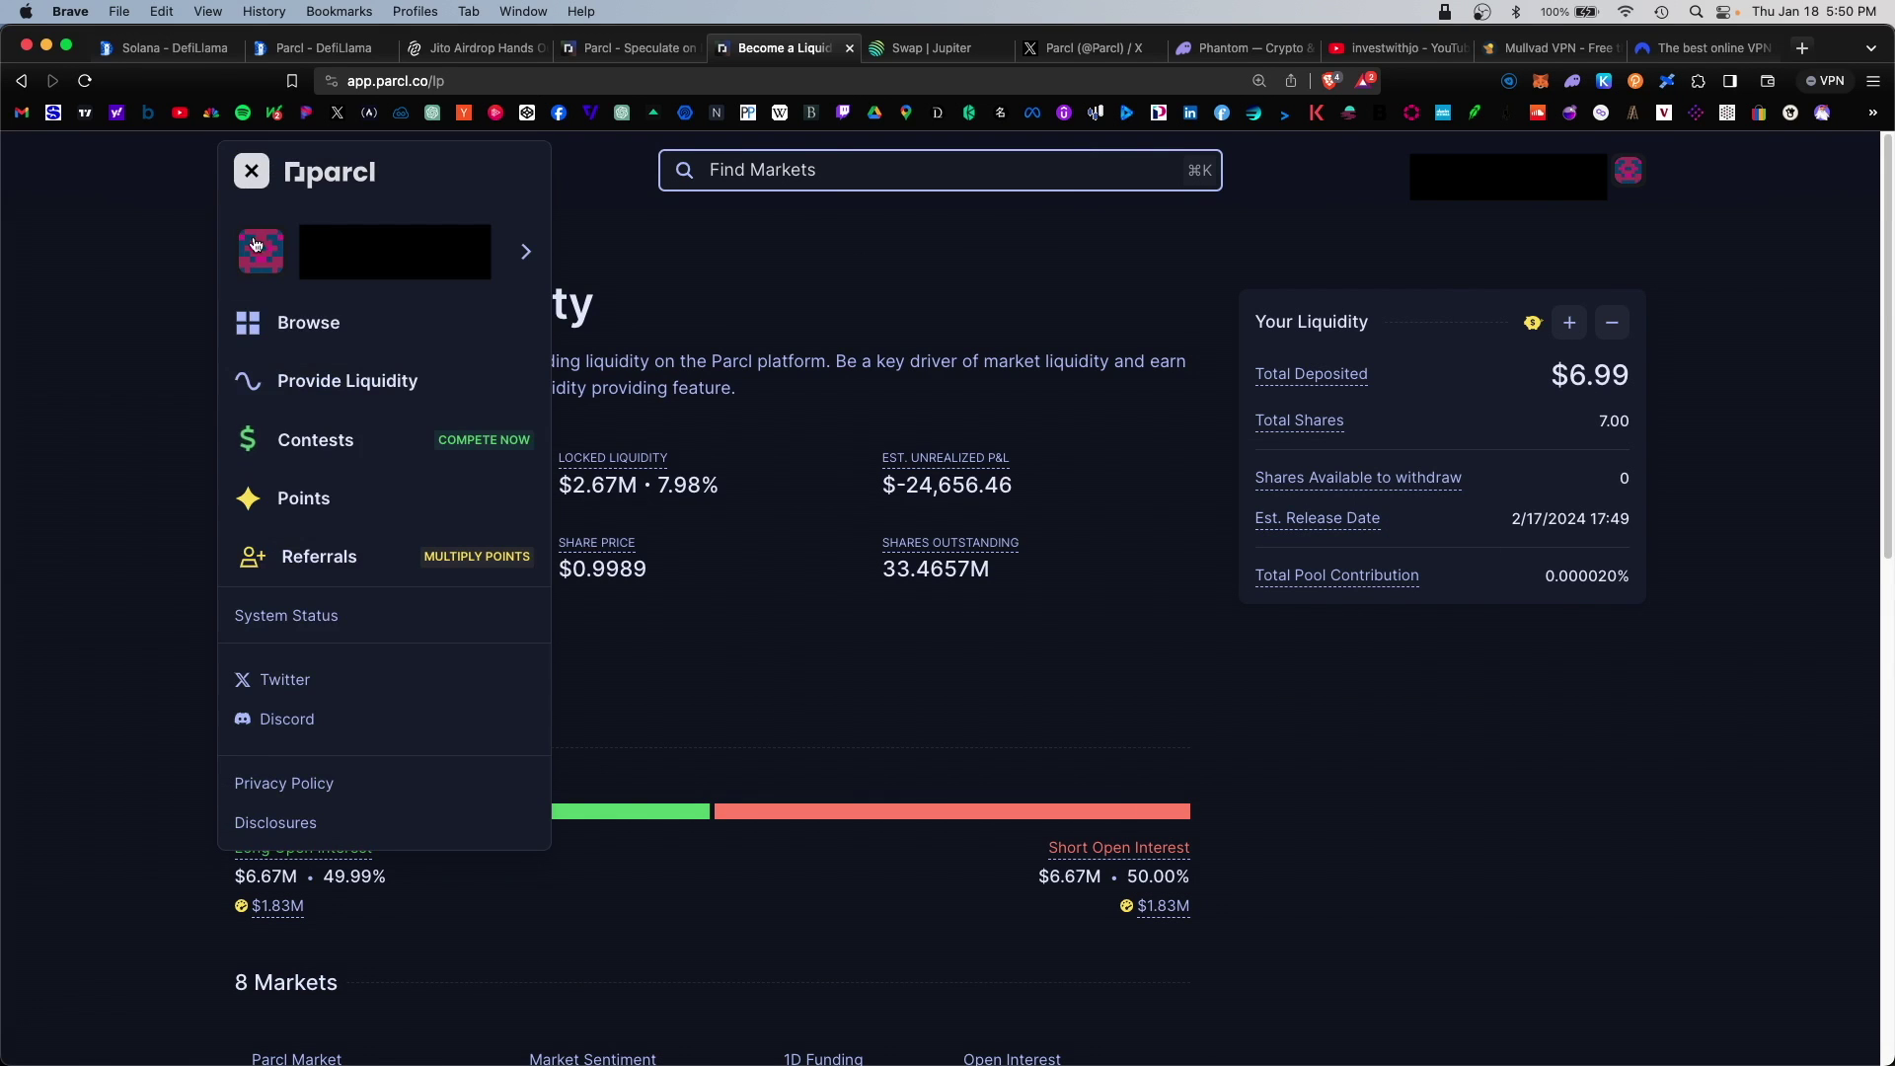
# - Join the January Jumpstart contest accepting its rules, then check the leaderboard and Points page
pyautogui.click(249, 434)
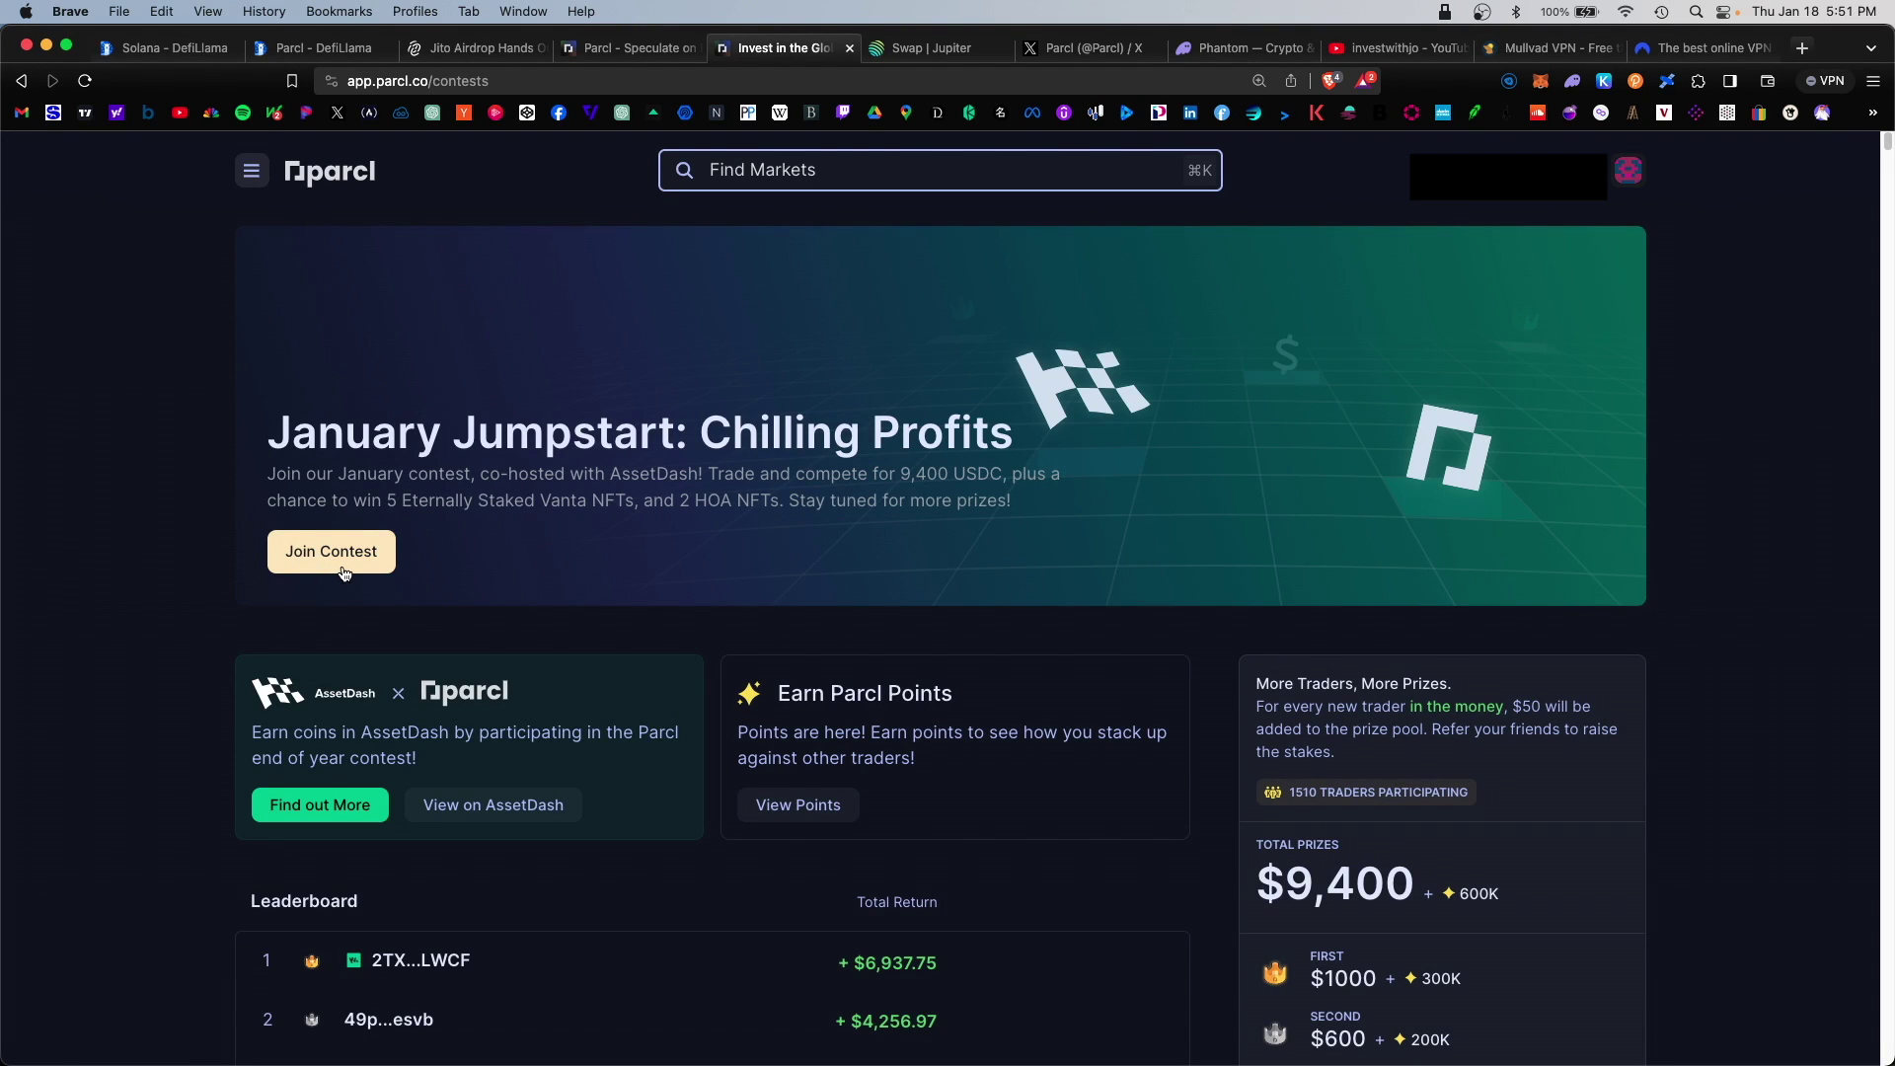
pyautogui.click(331, 551)
pyautogui.click(732, 760)
pyautogui.click(947, 825)
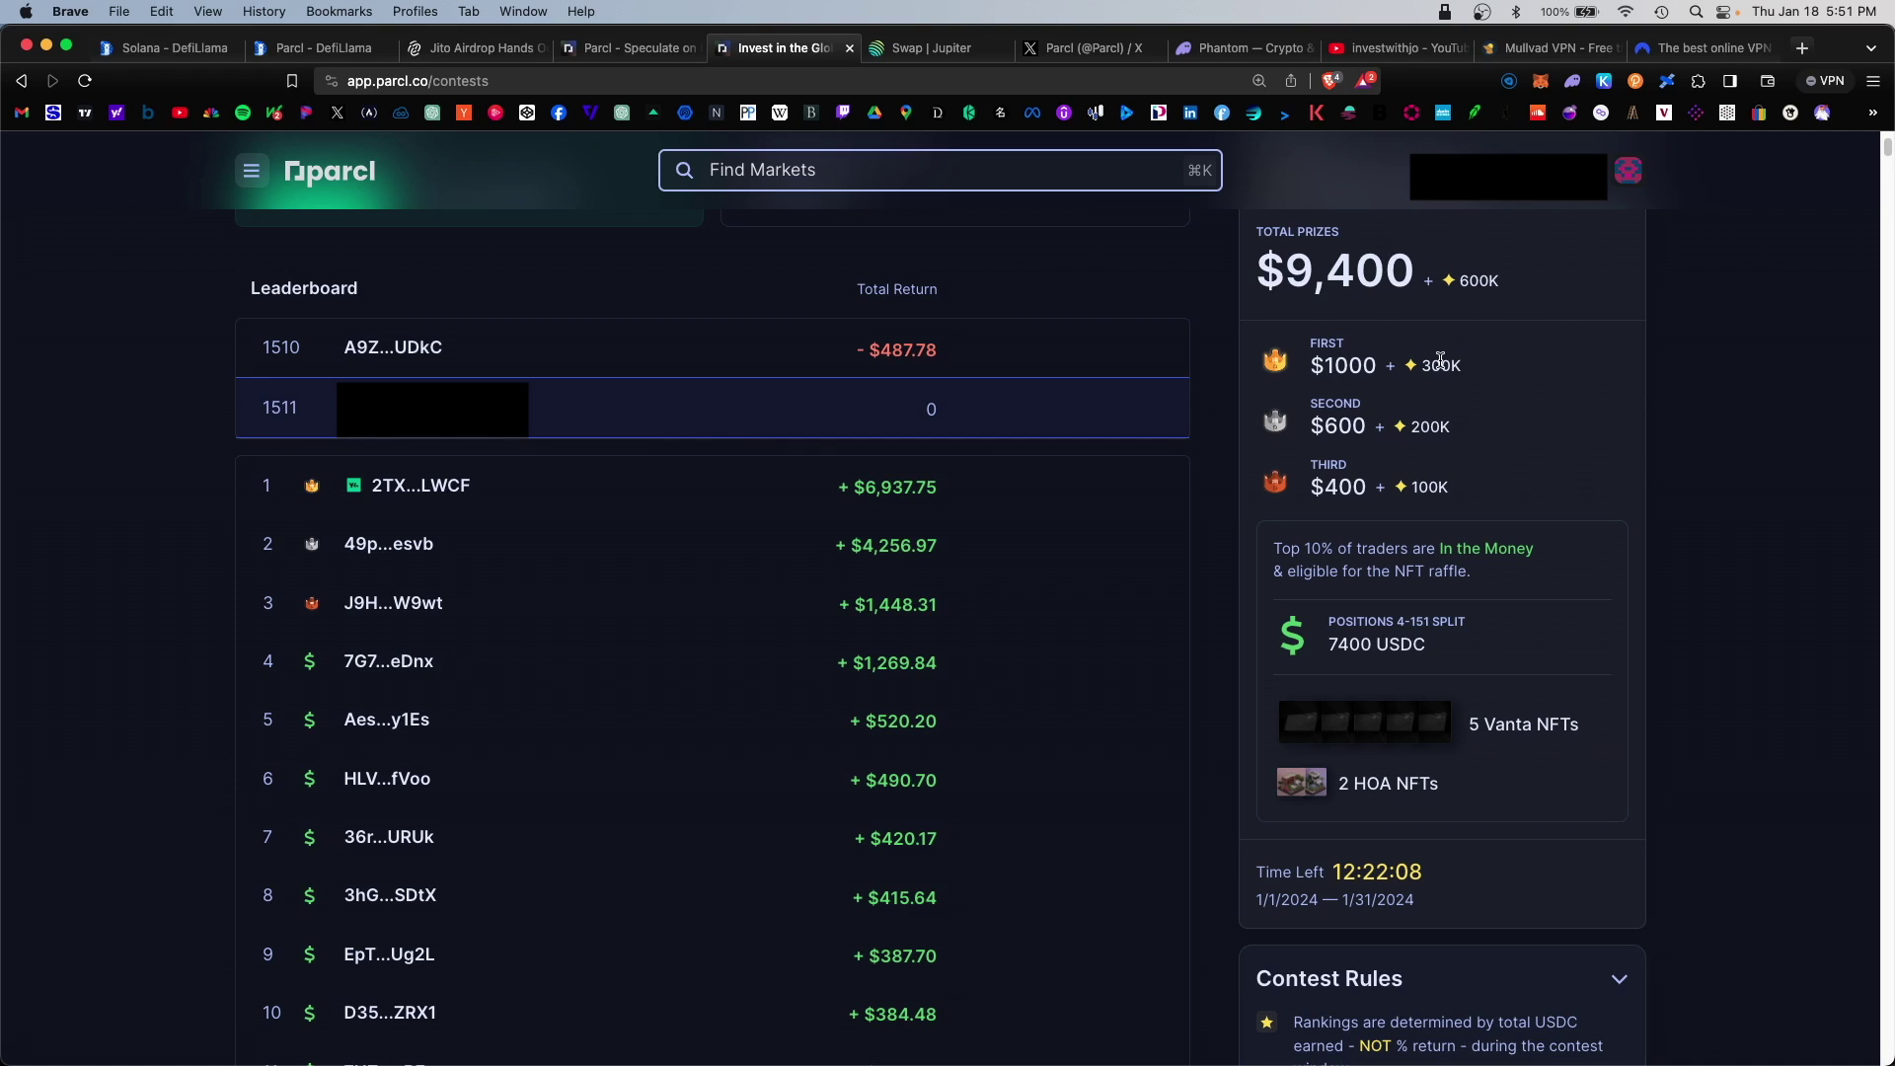
pyautogui.scroll(-5, 1382, 394)
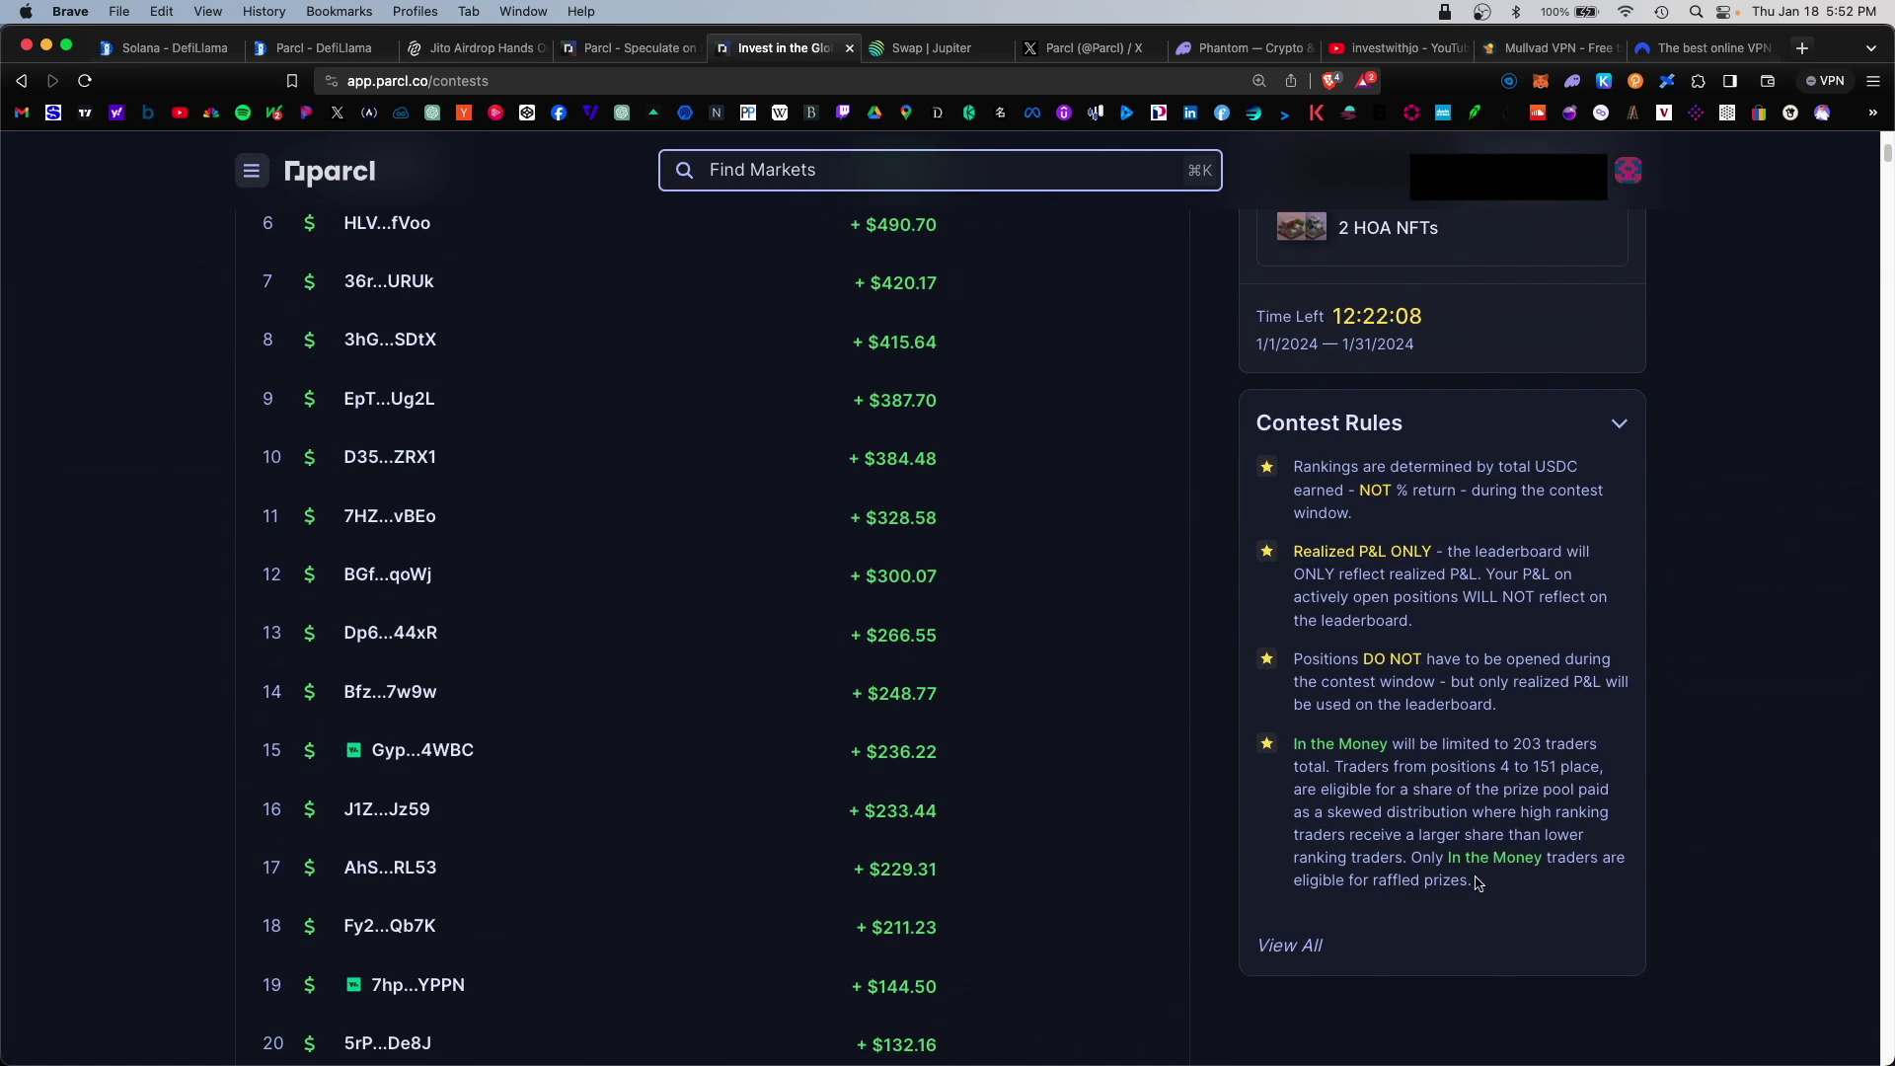
pyautogui.click(419, 516)
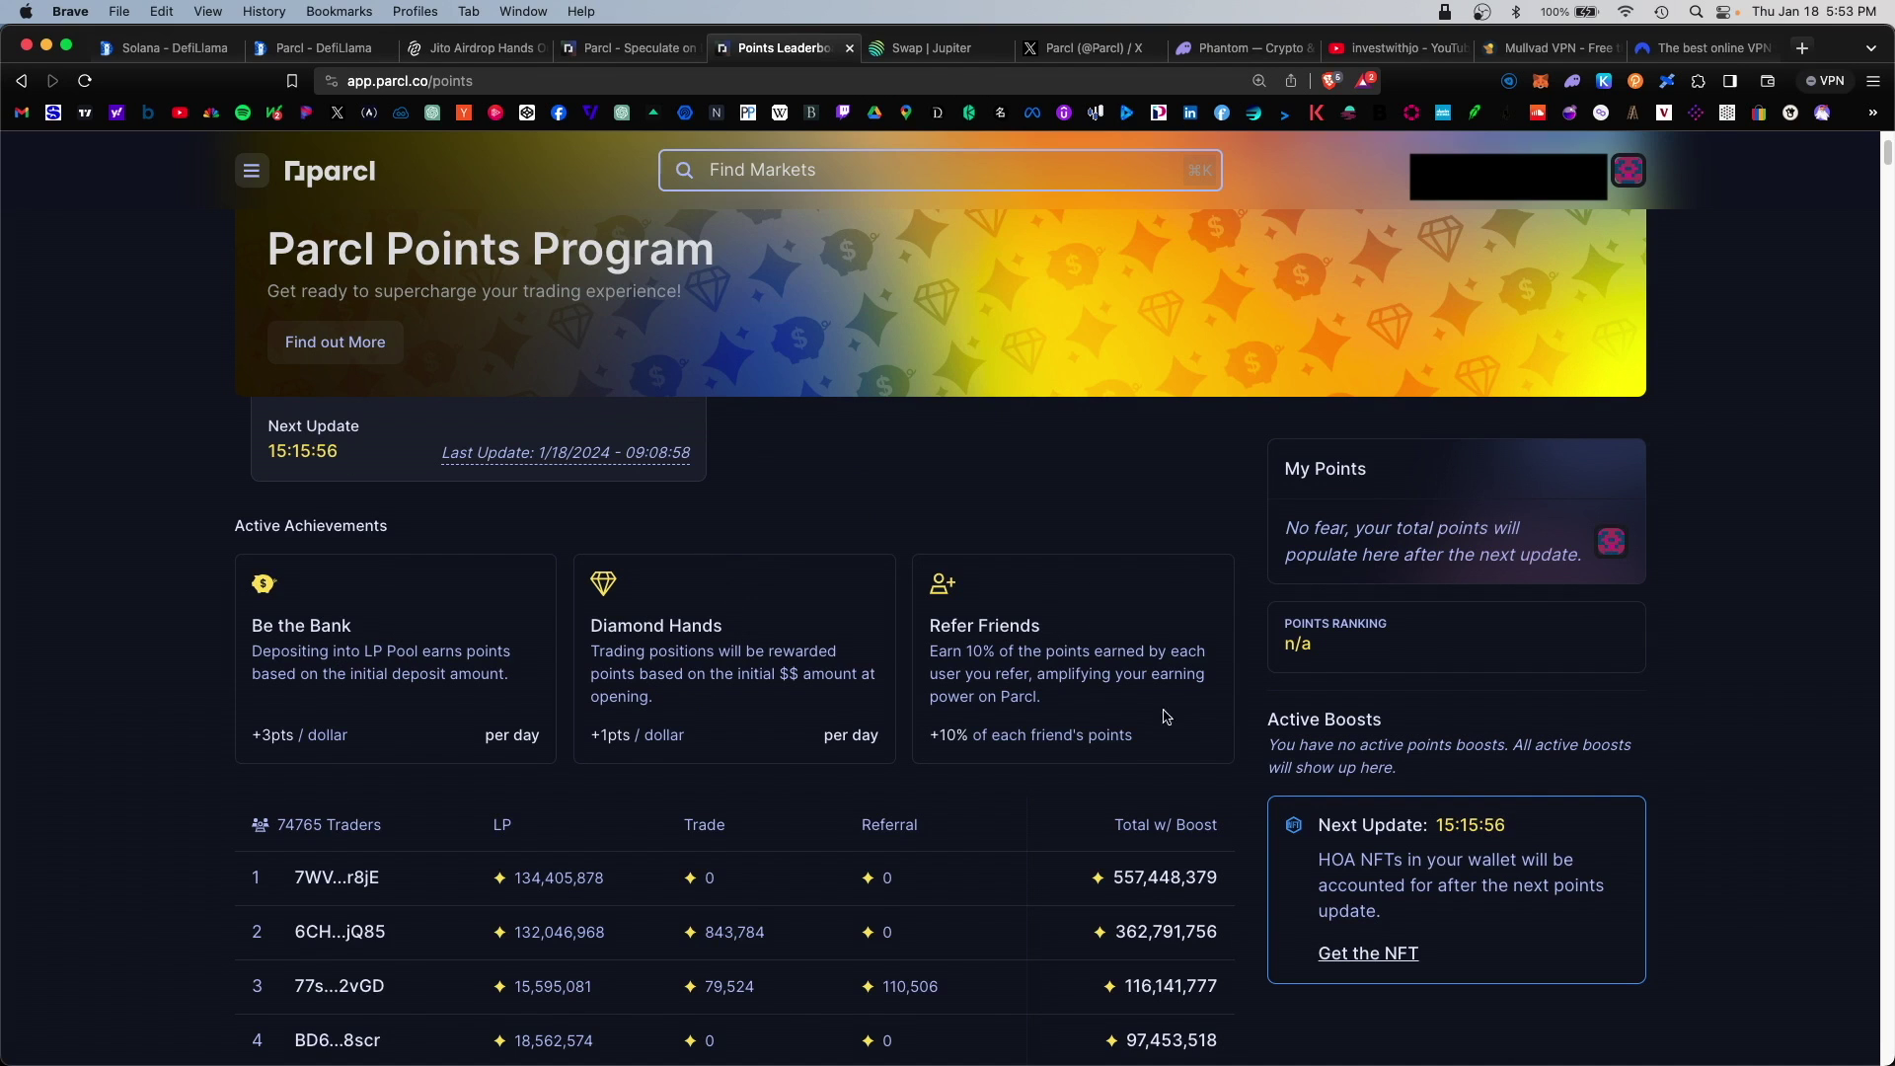
# - Check points, ranking and achievements, then open the Homeowners Association NFT on Magic Eden
pyautogui.click(251, 171)
pyautogui.click(1368, 952)
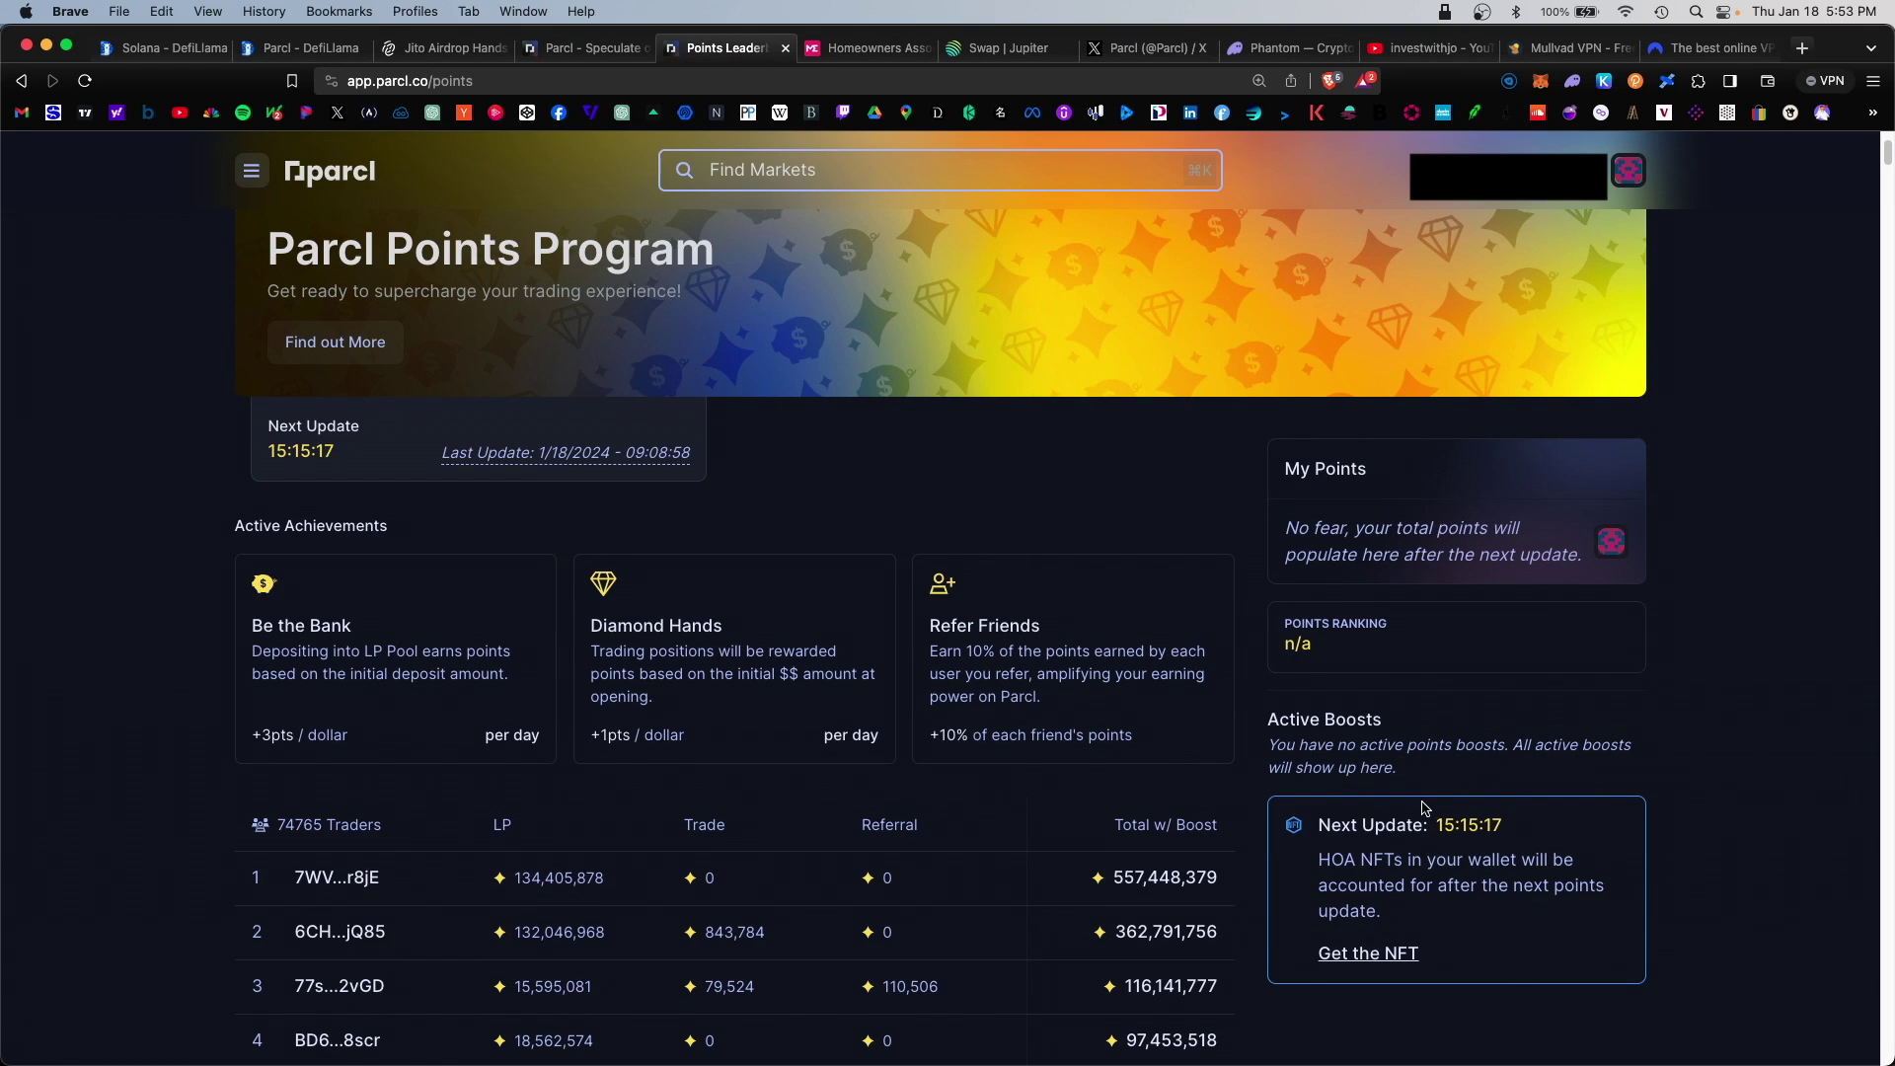
pyautogui.click(1368, 954)
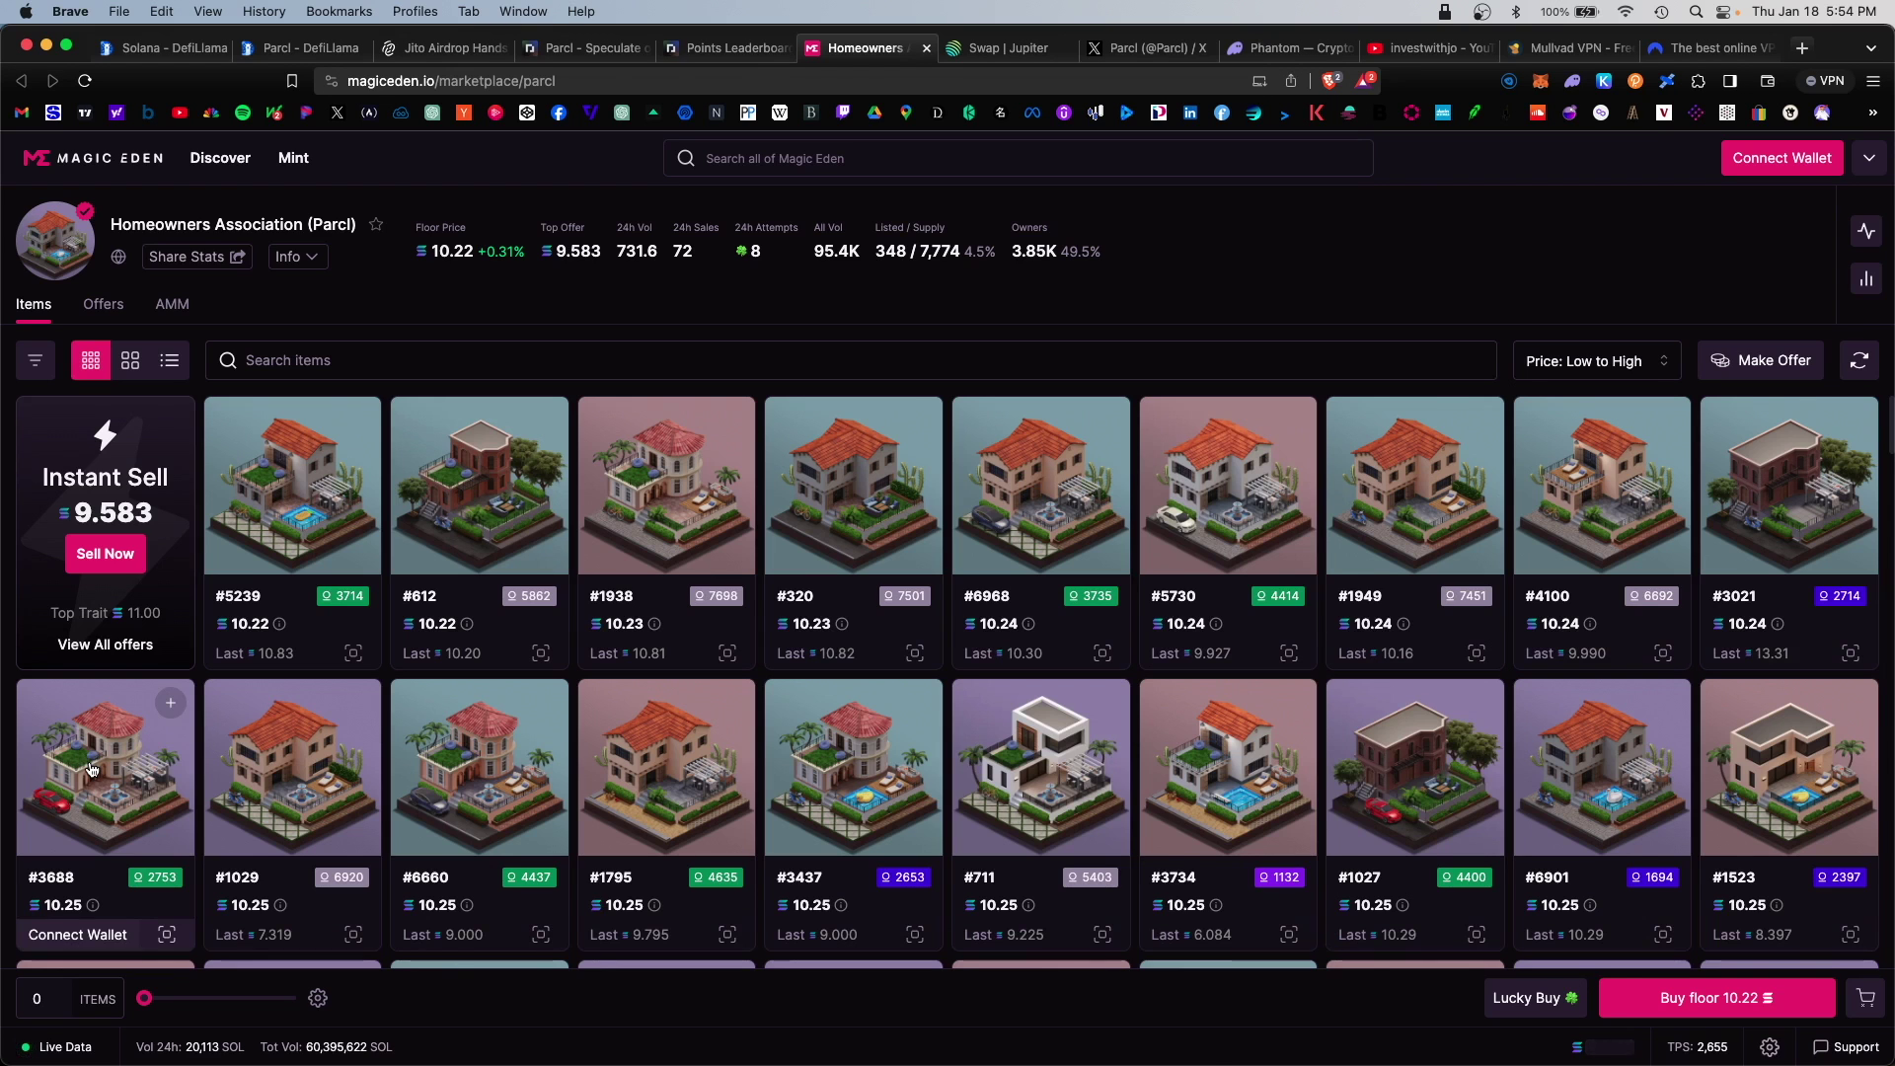
# - Leave the Magic Eden HOA listings and return to the Parcl points tab
pyautogui.hotkey('ctrl', 'shift', 'Tab')
# - Read the Referral Program's 10% points and 5% boost terms, then visit parcl.co and Parcl's X profile
pyautogui.click(252, 171)
pyautogui.click(362, 561)
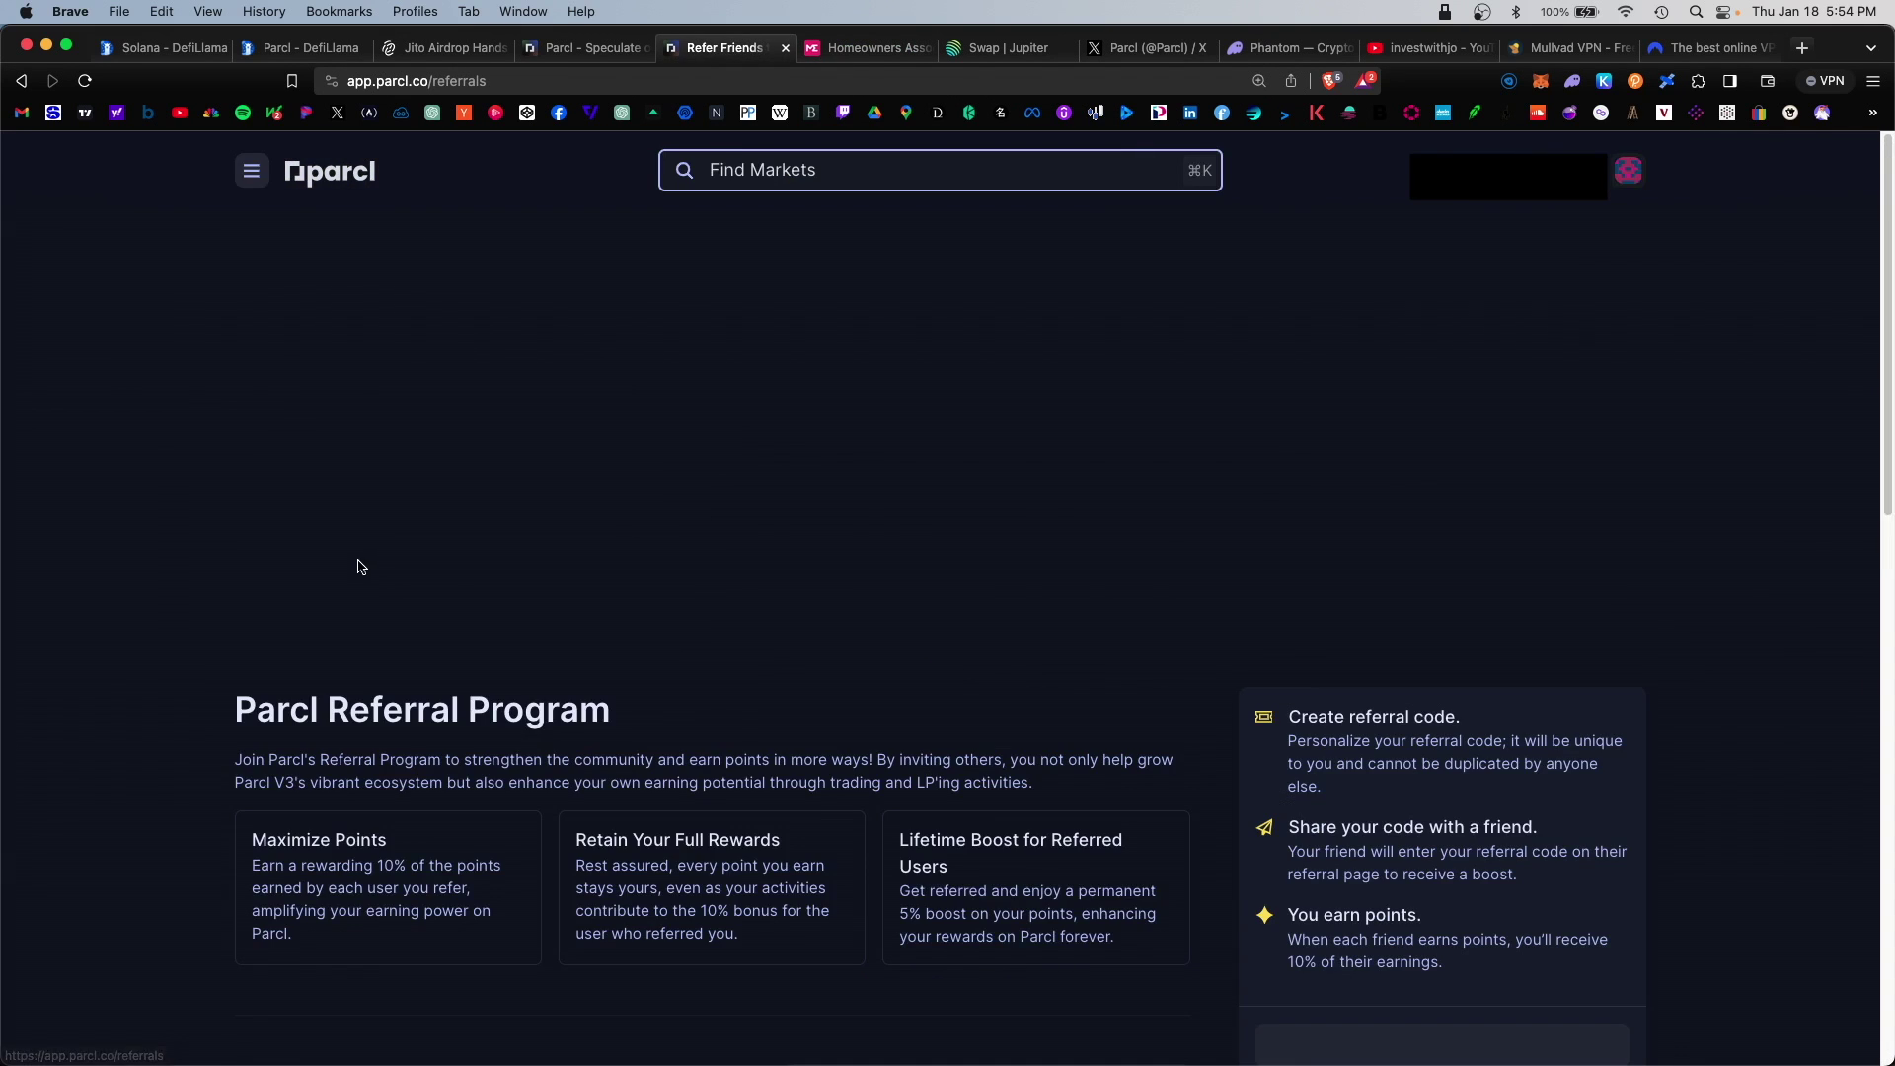
pyautogui.scroll(-5, 361, 566)
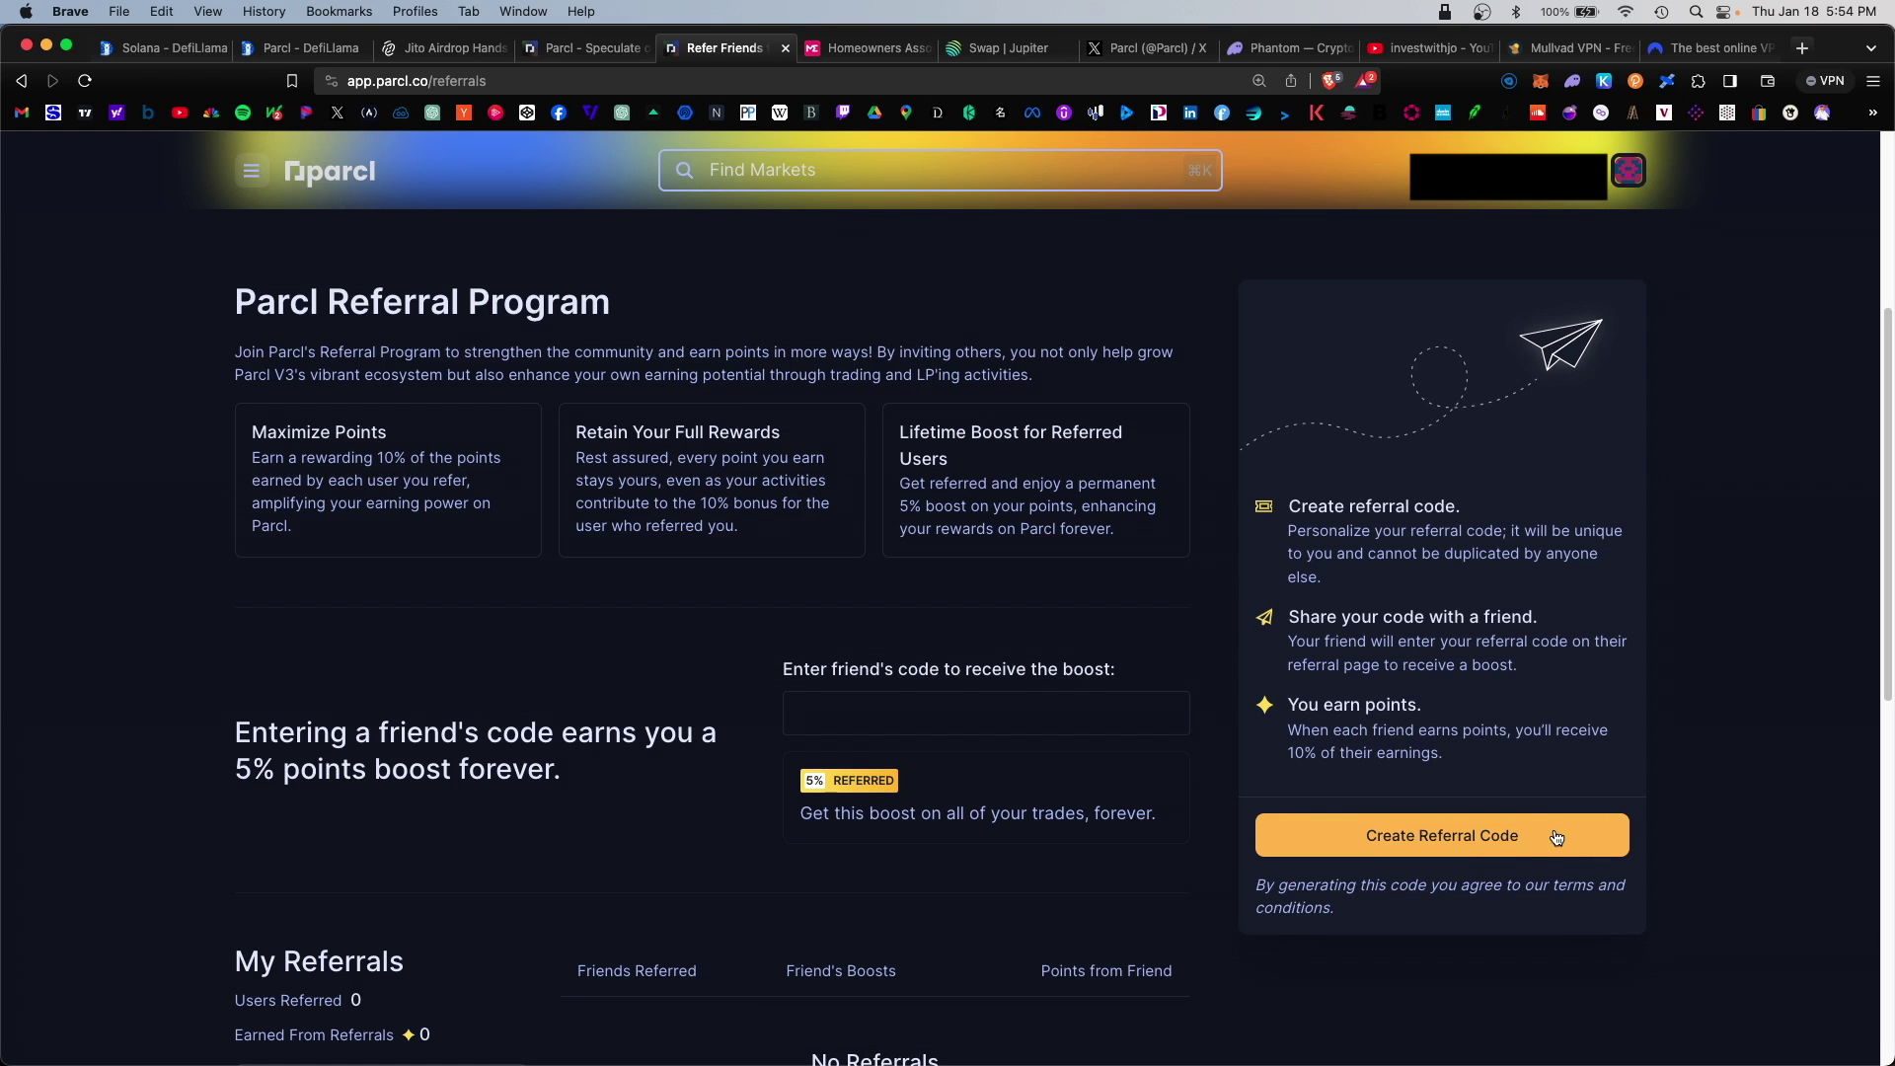
pyautogui.hotkey('ctrl', 'shift', 'Tab')
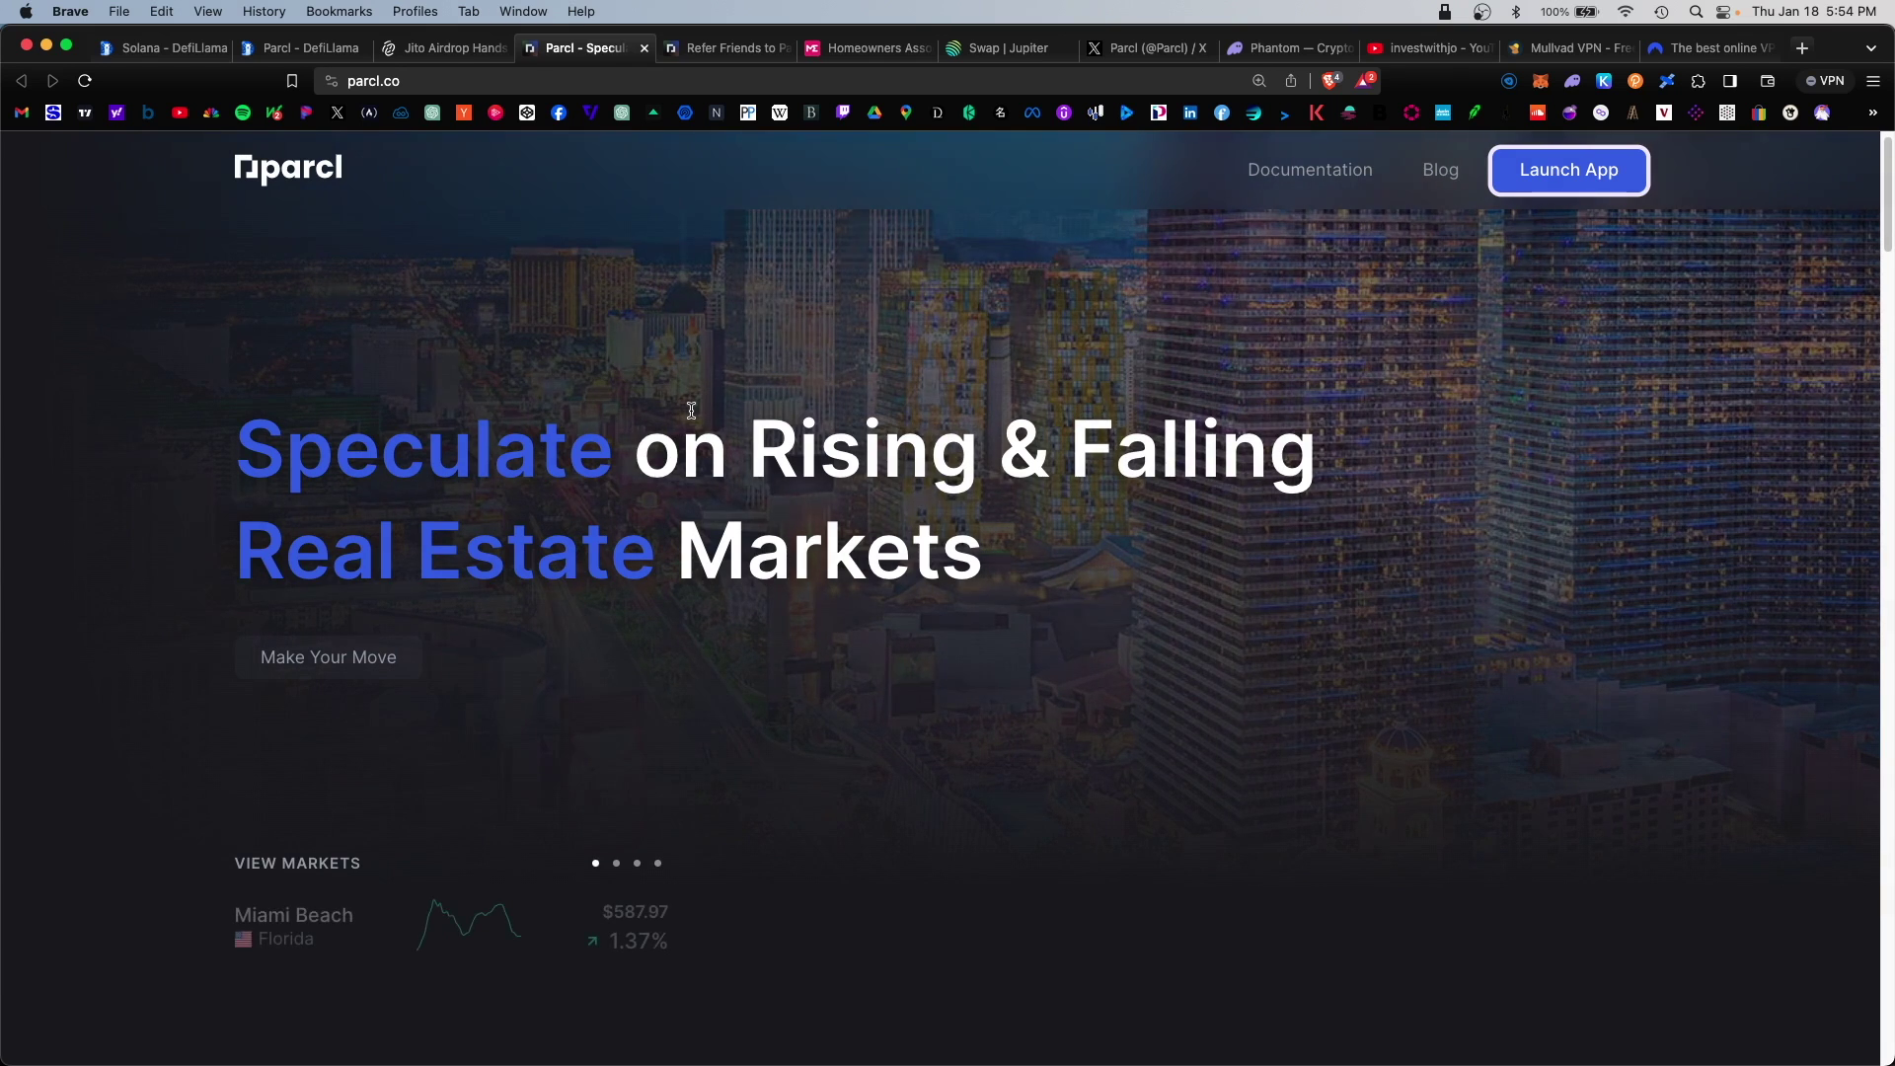
pyautogui.press('super+8')
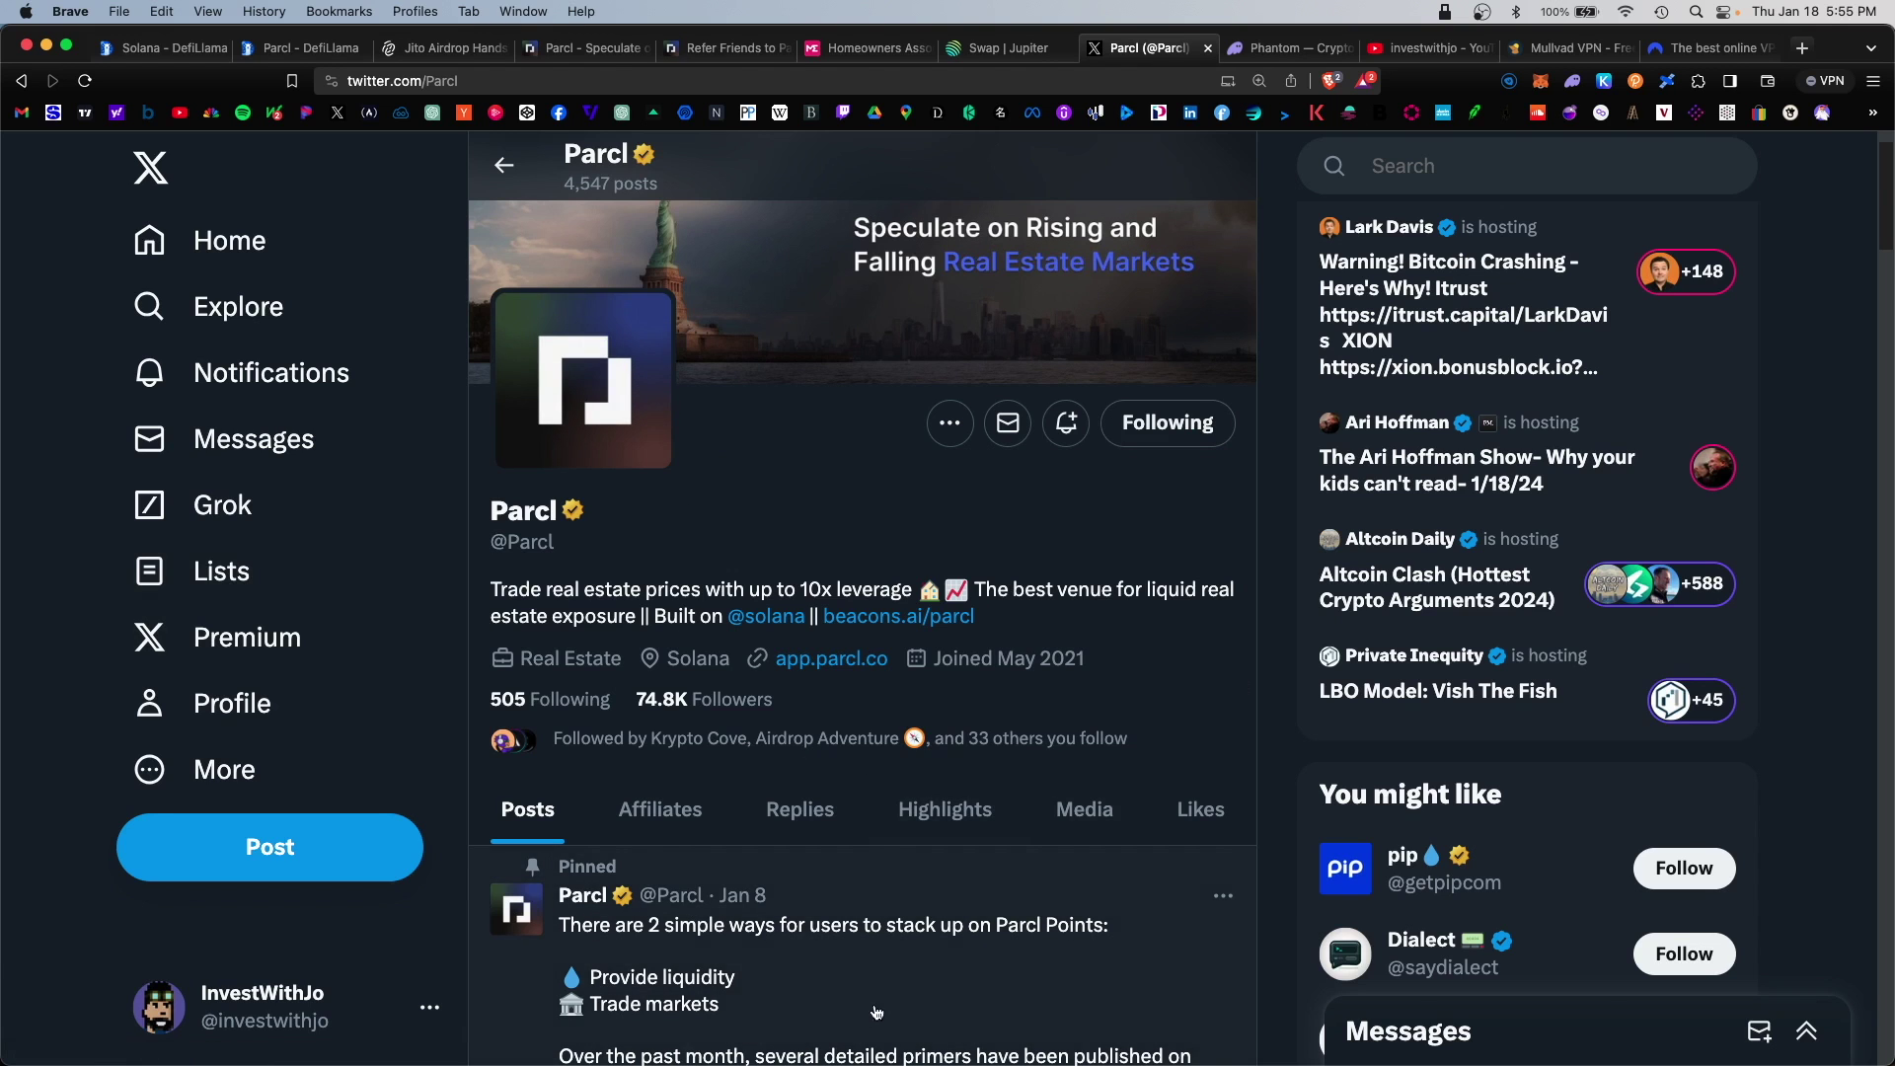
pyautogui.hotkey('ctrl', 'Tab')
pyautogui.hotkey('ctrl', 'Tab')
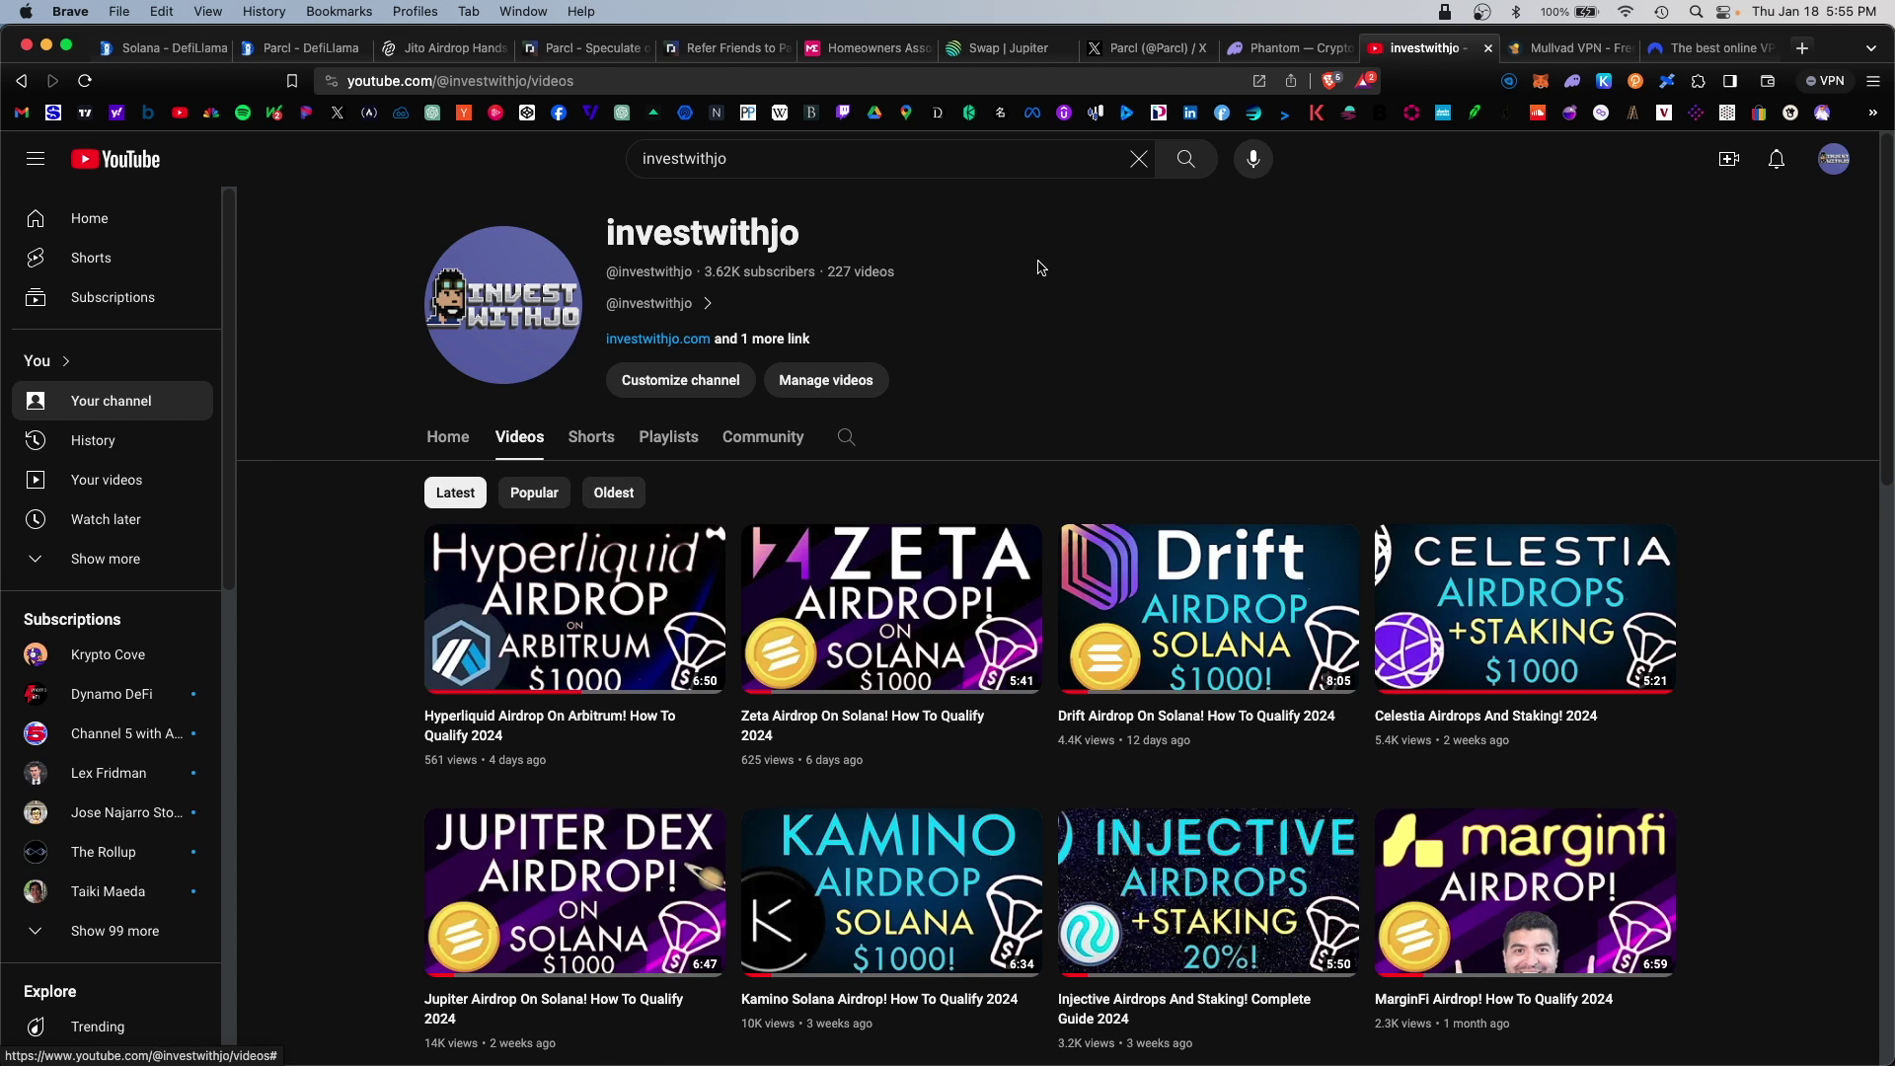
pyautogui.press('super+4')
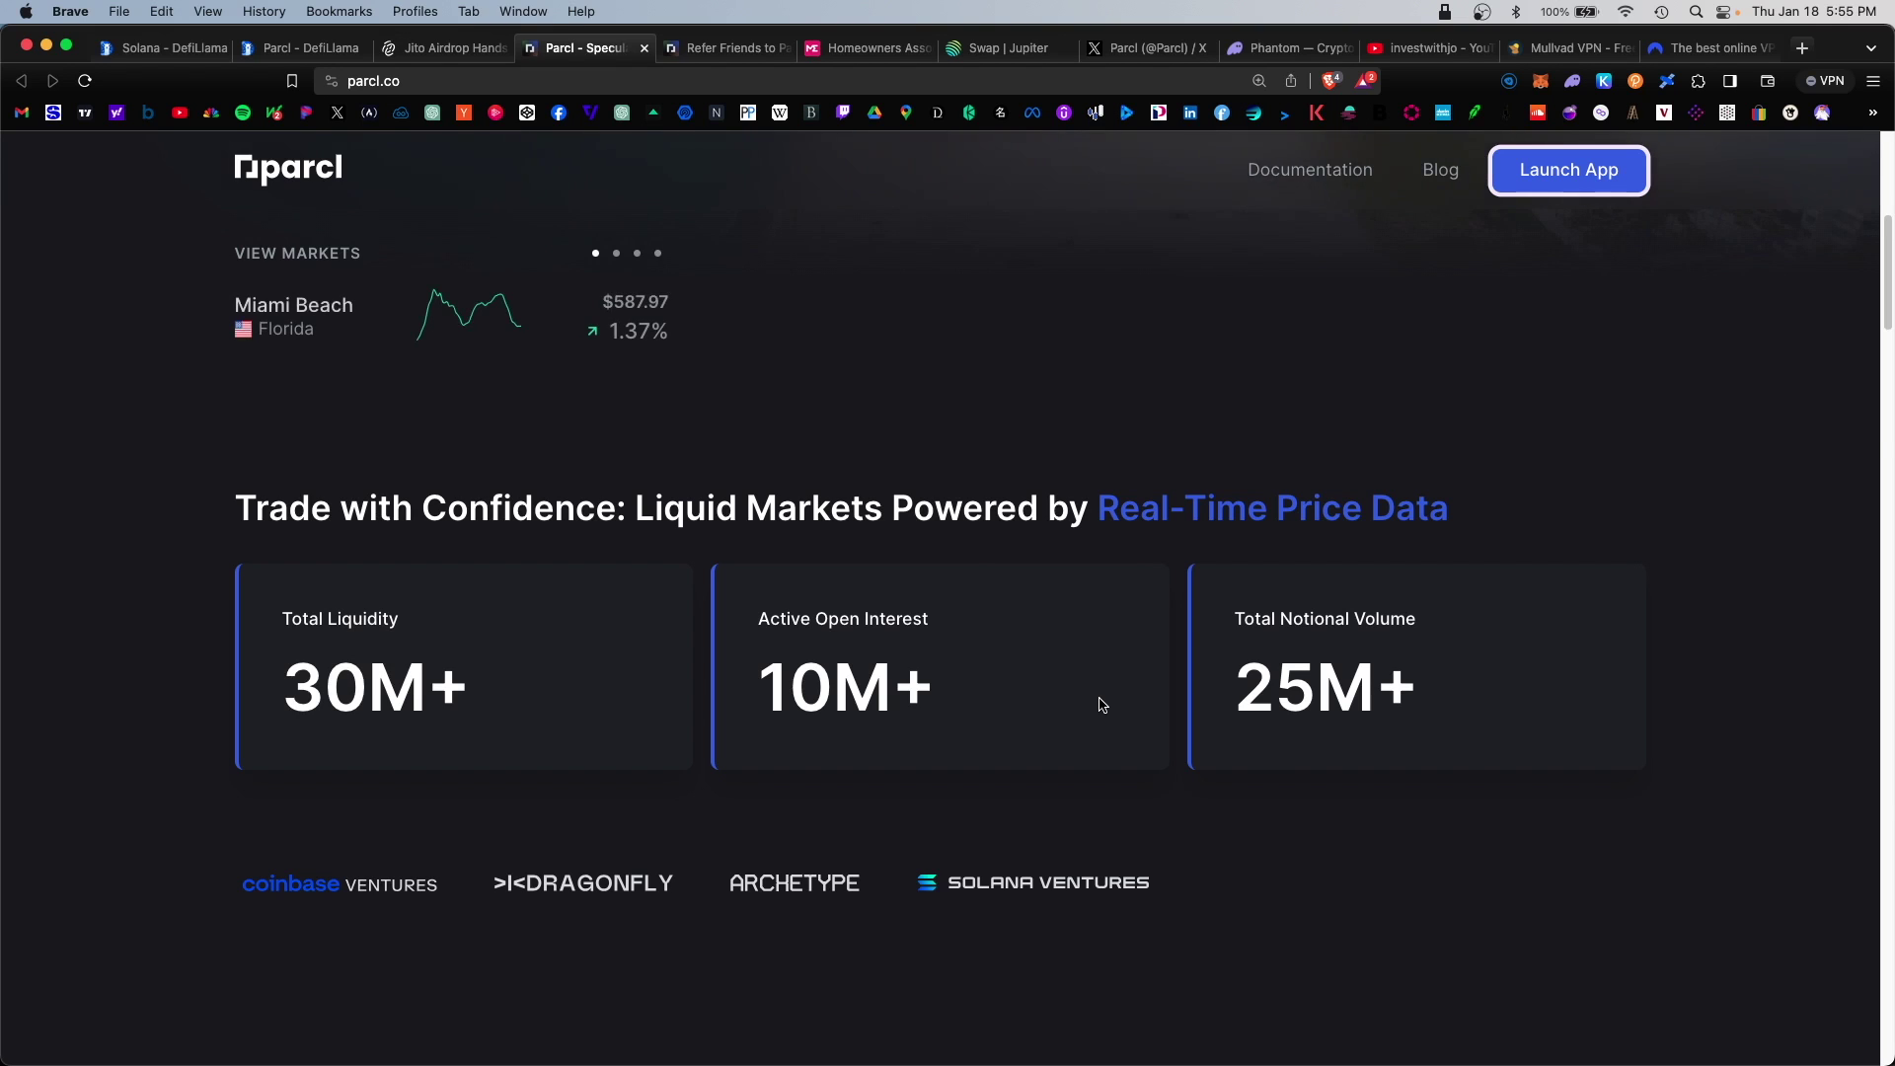
pyautogui.scroll(-10, 1096, 702)
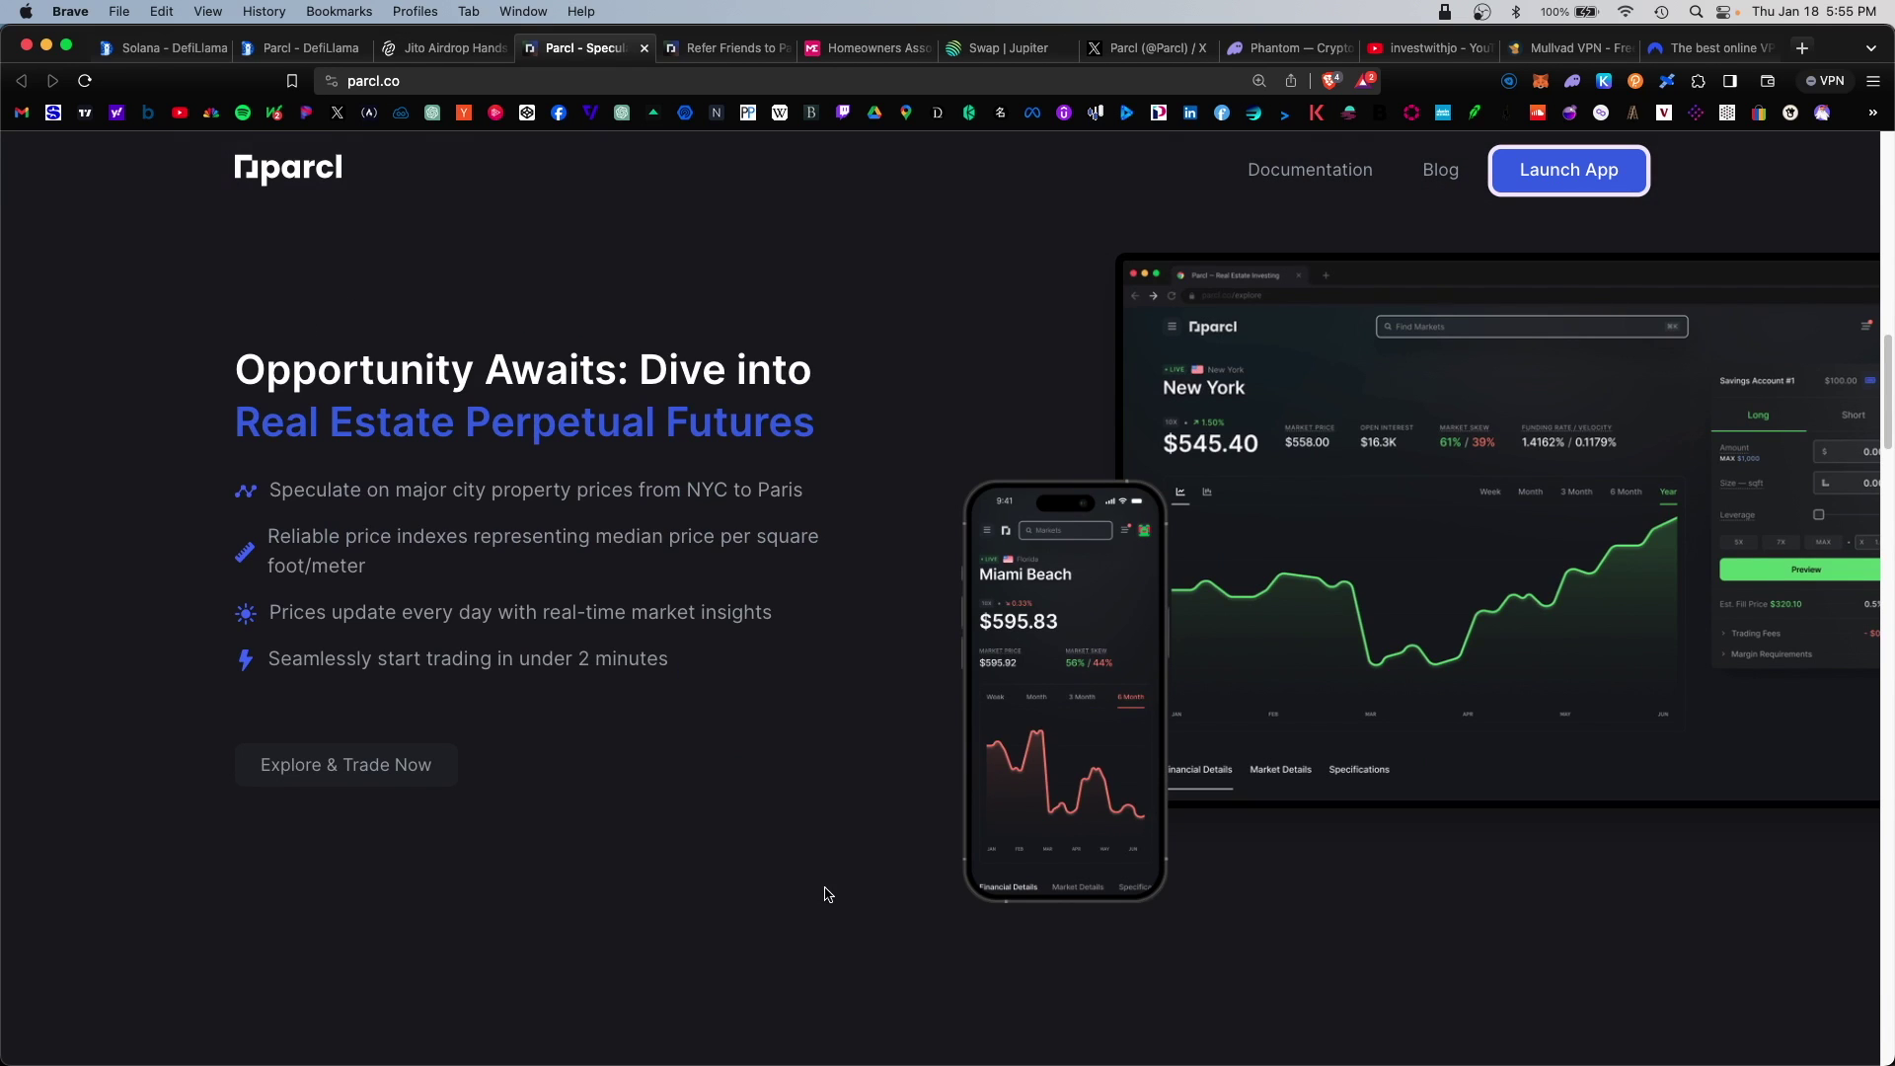